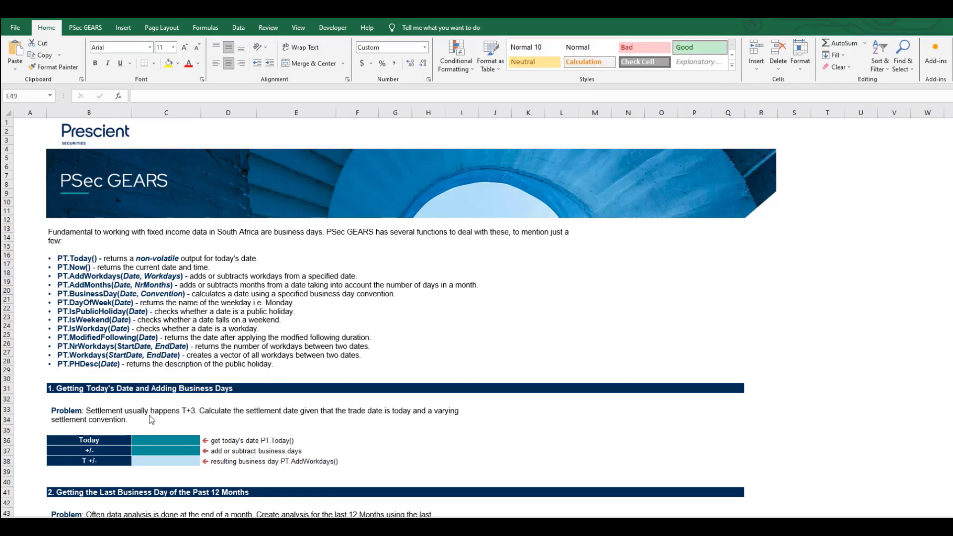
- Enter the formula =TODAY() in cell C36, the Today field of the first exercise
{"action": "left_click", "coordinate": [160, 439]}
{"action": "scroll", "coordinate": [174, 296], "scroll_direction": "down", "scroll_amount": 3}
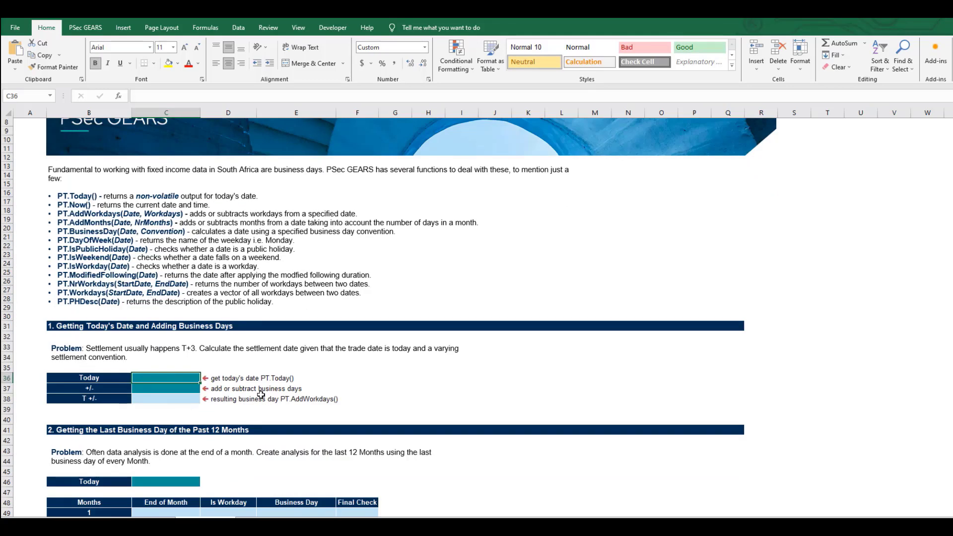
{"action": "type", "text": "=TO"}
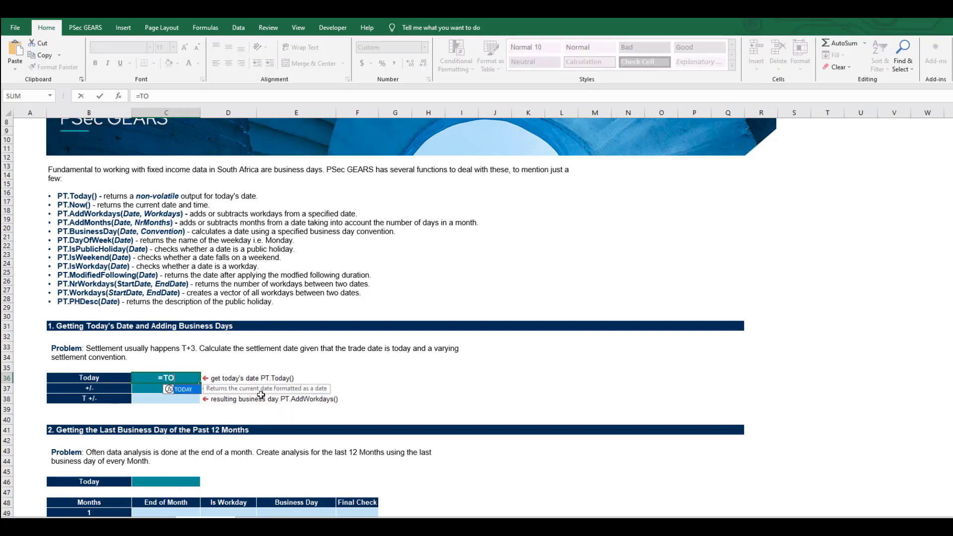
{"action": "key", "text": "Tab"}
{"action": "type", "text": ")"}
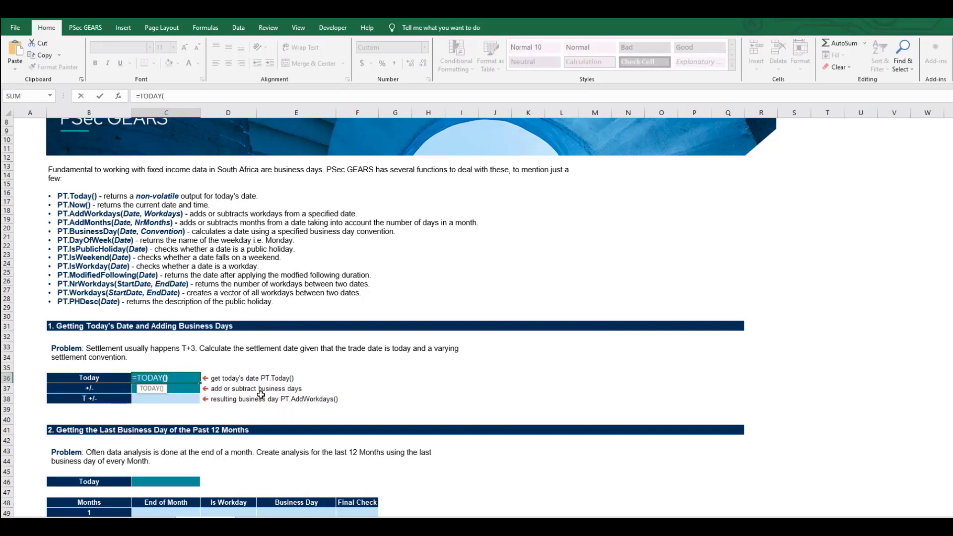
{"action": "key", "text": "Return"}
{"action": "key", "text": "Up"}
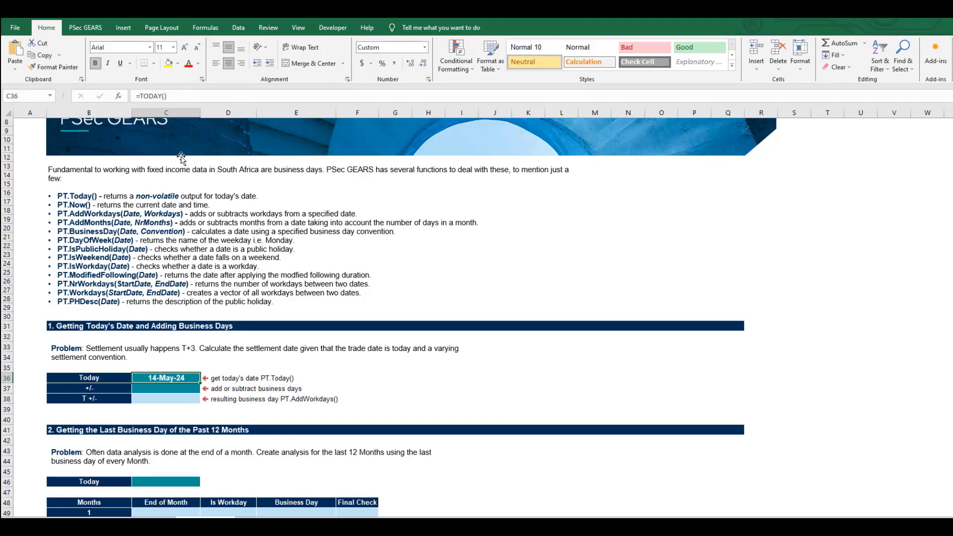
{"action": "left_click", "coordinate": [213, 418]}
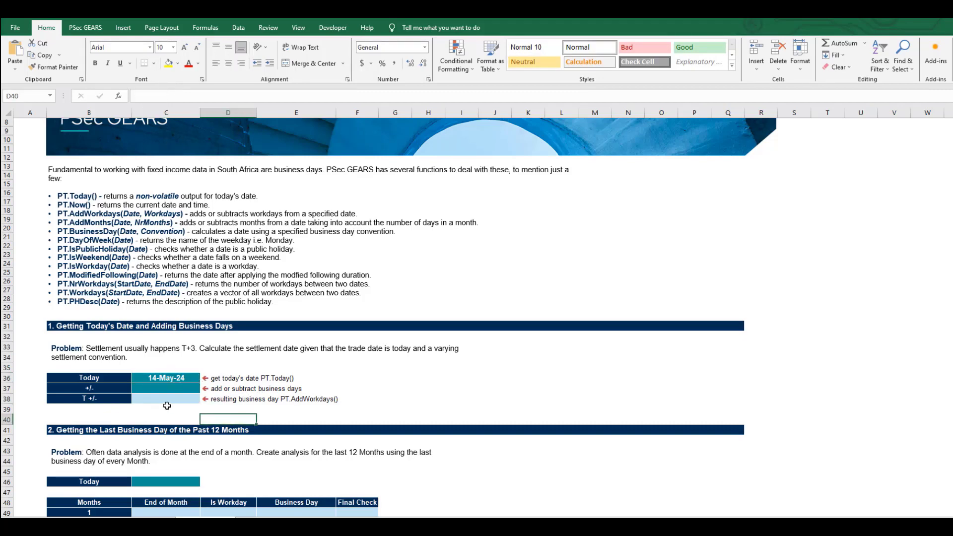
{"action": "scroll", "coordinate": [167, 406], "scroll_direction": "down", "scroll_amount": 2}
{"action": "left_click", "coordinate": [175, 425]}
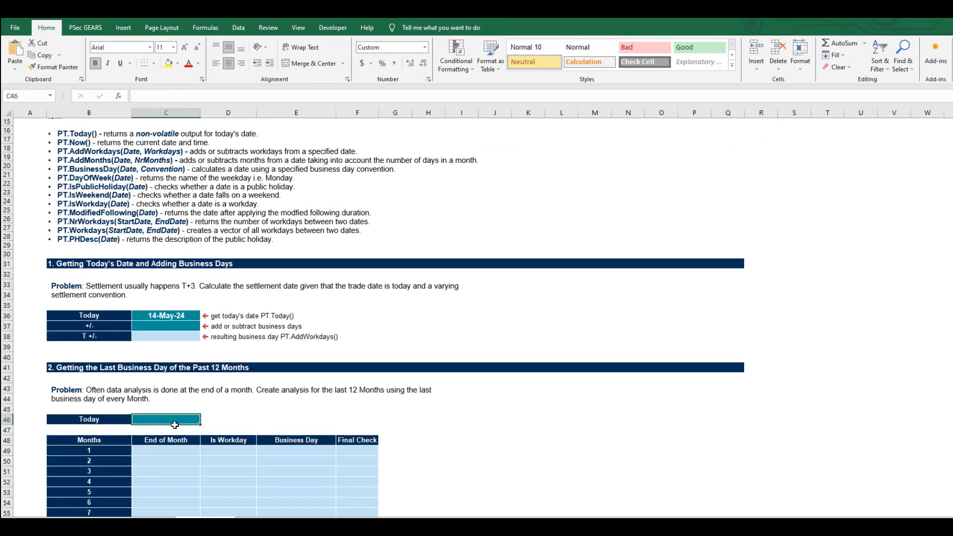
{"action": "key", "text": "Right"}
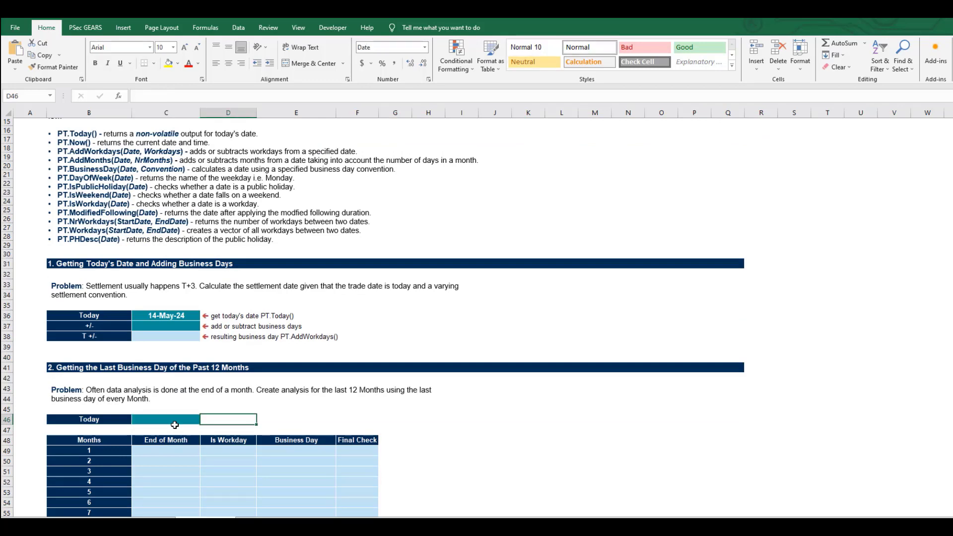
- Replace the formula in cell C36 with today's date as the fixed value 2024-05-14
{"action": "left_click", "coordinate": [158, 316]}
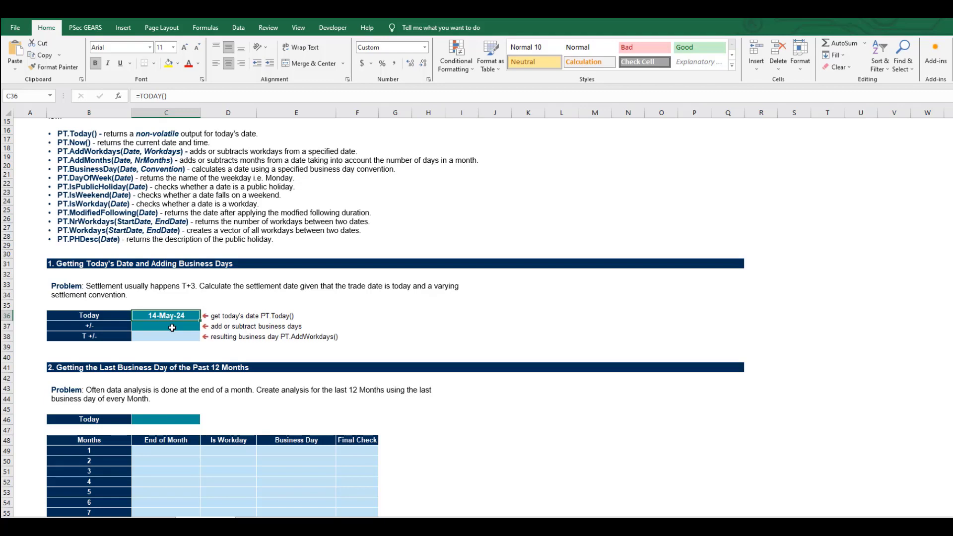
{"action": "key", "text": "ctrl+semicolon"}
{"action": "key", "text": "Return"}
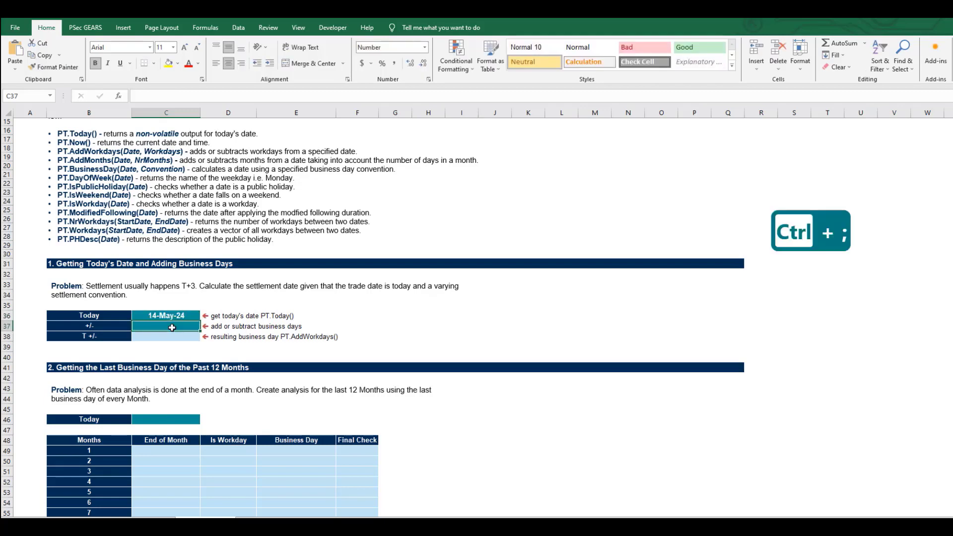
- Enter the formula =PT.Today() in cell C36 to get the current server date
{"action": "key", "text": "Up"}
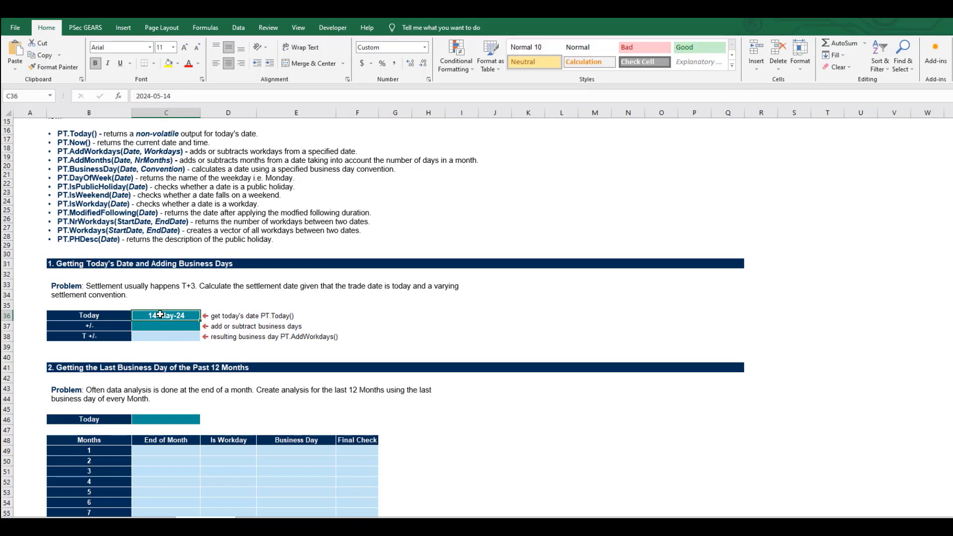
{"action": "type", "text": "=PT"}
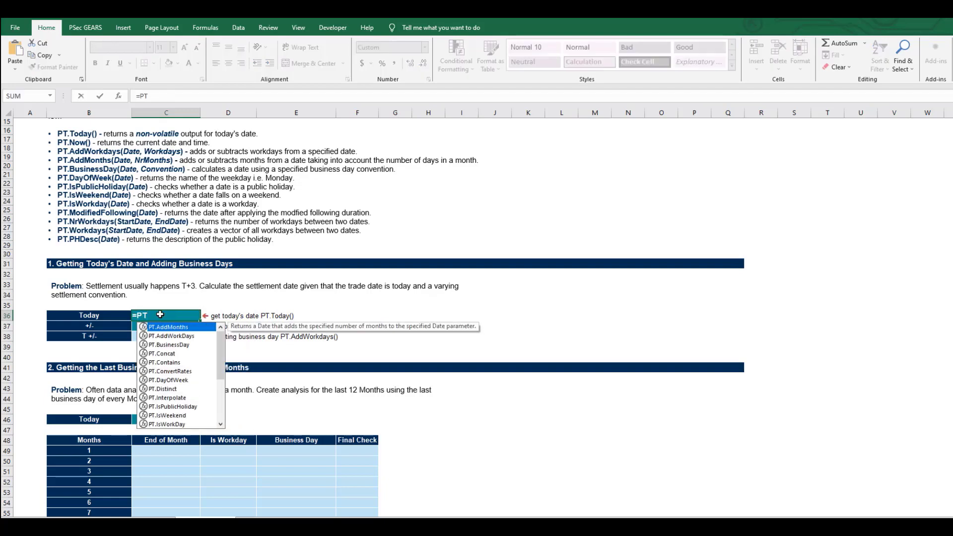
{"action": "type", "text": ".TO"}
{"action": "key", "text": "Tab"}
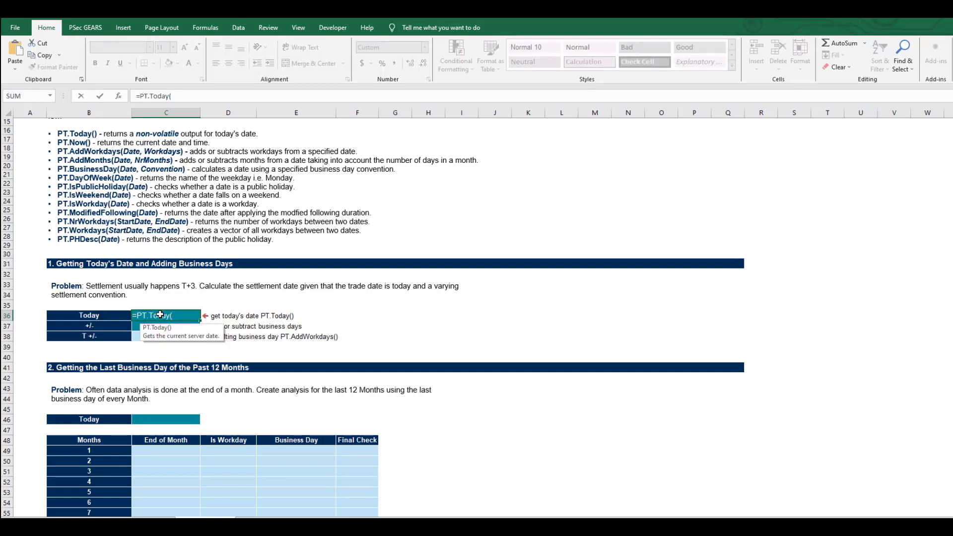
{"action": "type", "text": ")"}
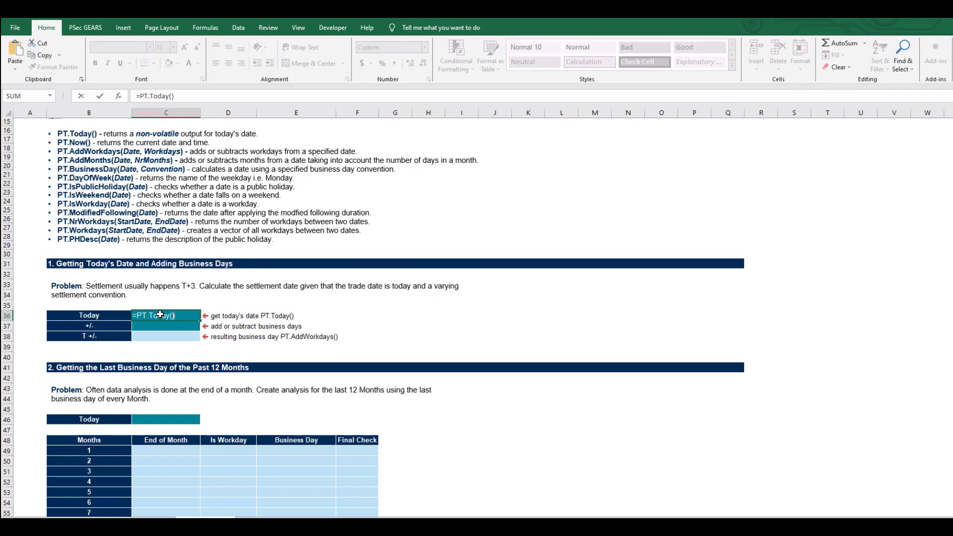
{"action": "key", "text": "Return"}
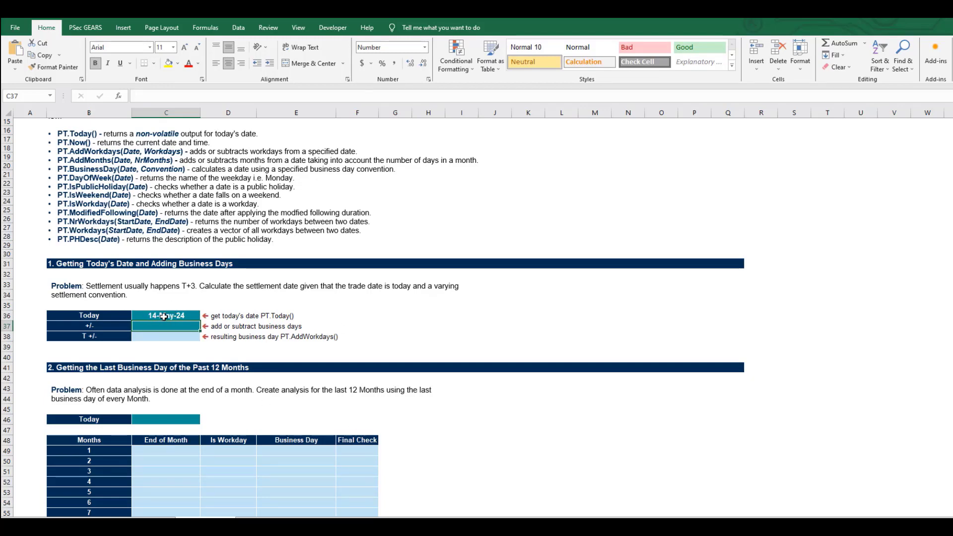
- Review the Today formula in cell C36 and set the business-day offset in C37 to 3
{"action": "left_click", "coordinate": [171, 314]}
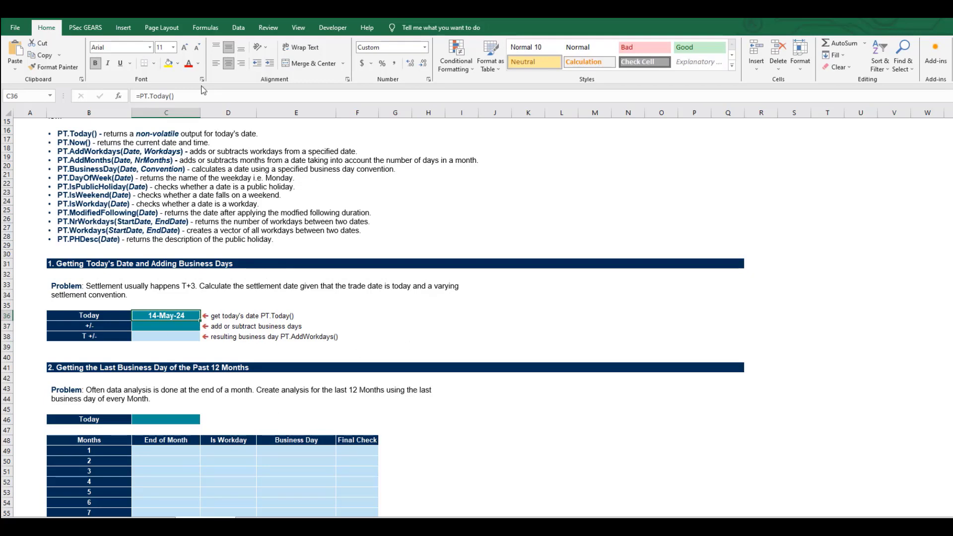
{"action": "left_click", "coordinate": [192, 99]}
{"action": "key", "text": "Return"}
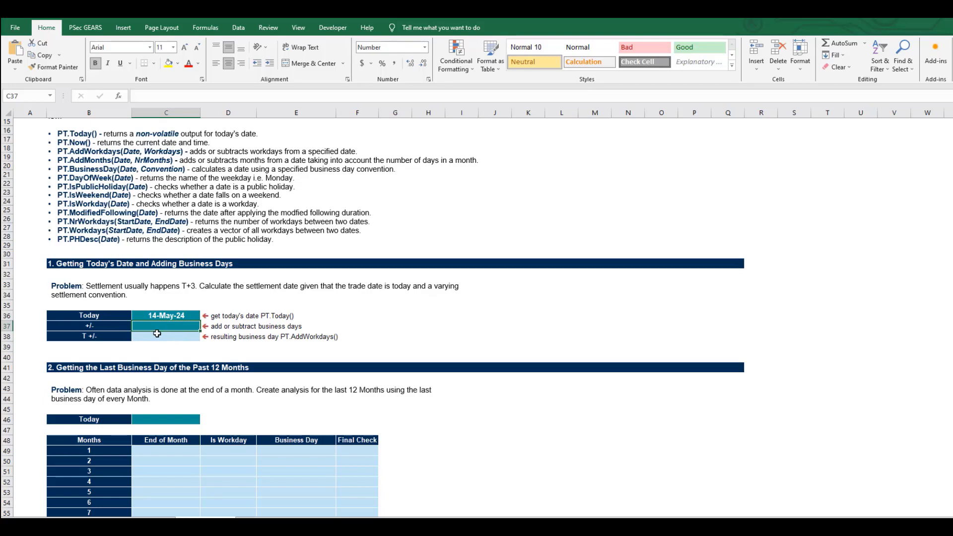
{"action": "type", "text": "3"}
{"action": "key", "text": "Return"}
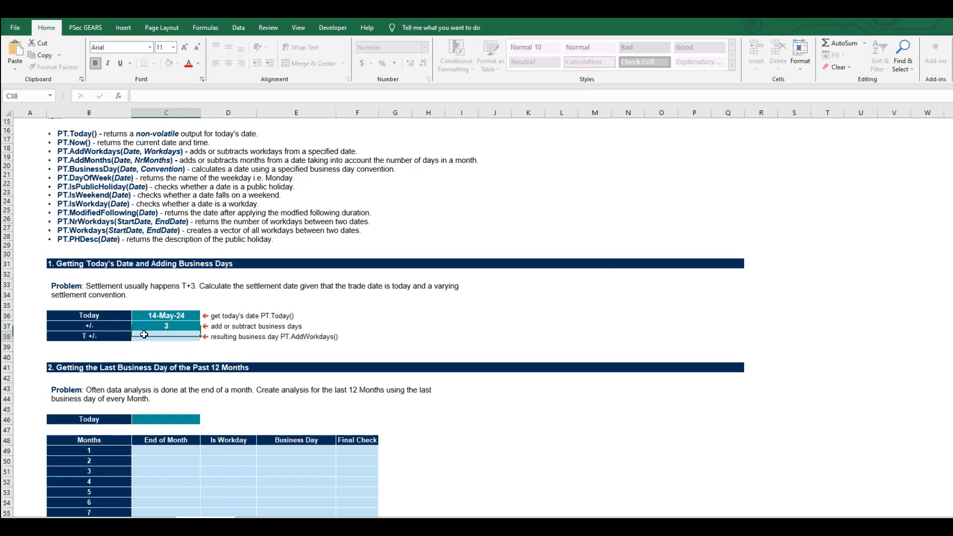
- Calculate the settlement date in cell C38 with the formula =PT.AddWorkDays(C36, C37)
{"action": "type", "text": "="}
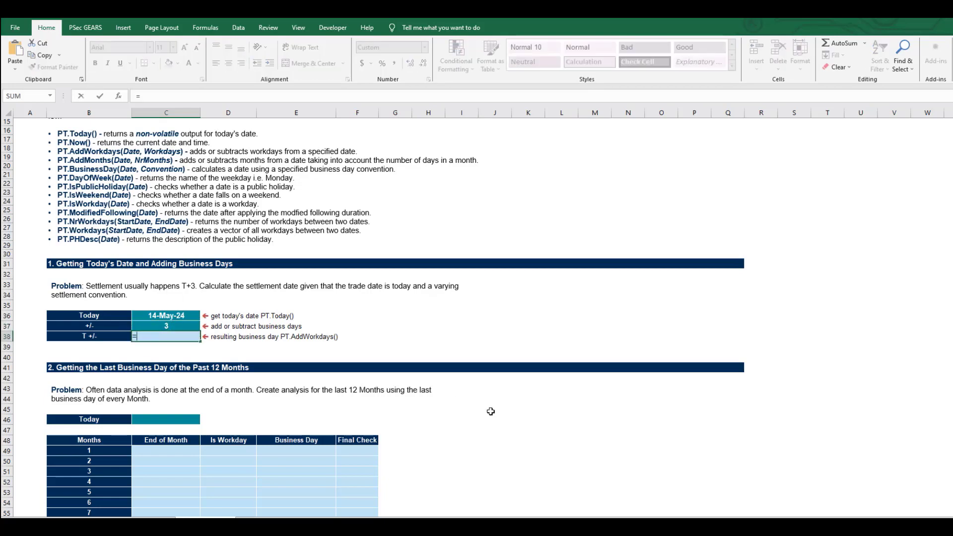
{"action": "type", "text": "PT.AddW"}
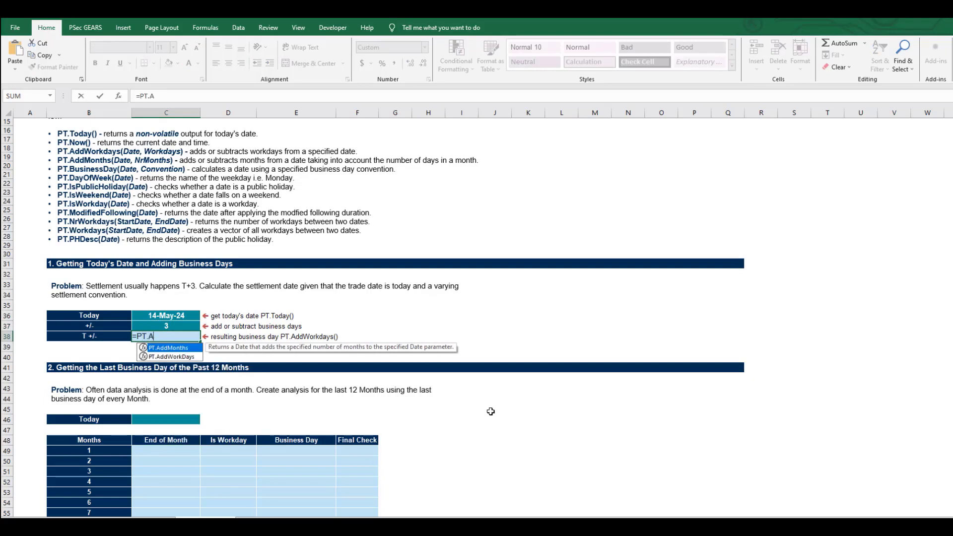
{"action": "key", "text": "Tab"}
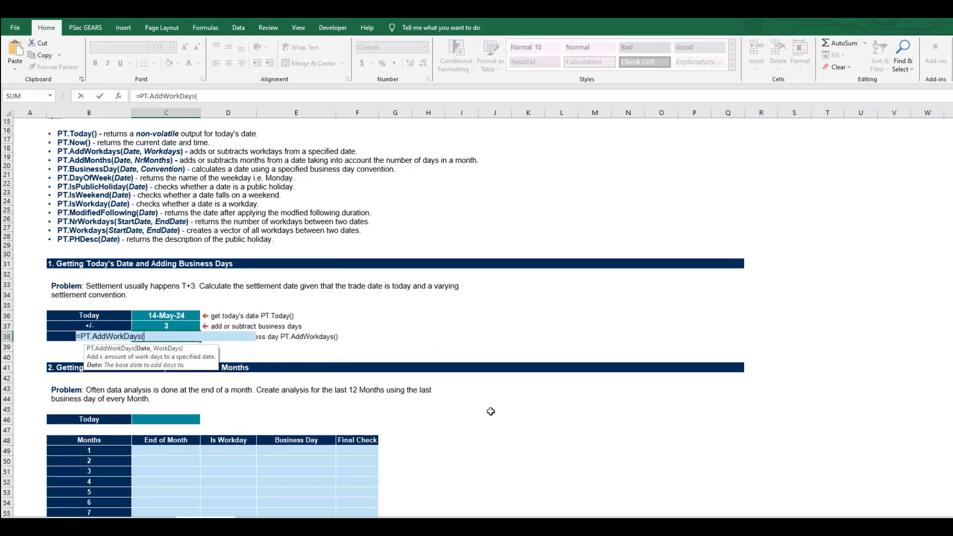
{"action": "key", "text": "Up"}
{"action": "key", "text": "Up"}
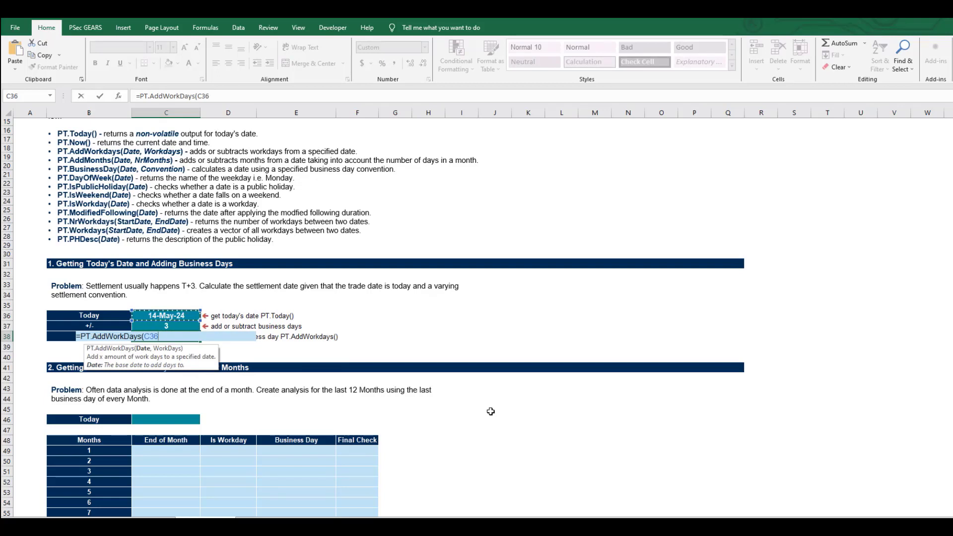
{"action": "type", "text": ","}
{"action": "key", "text": "Up"}
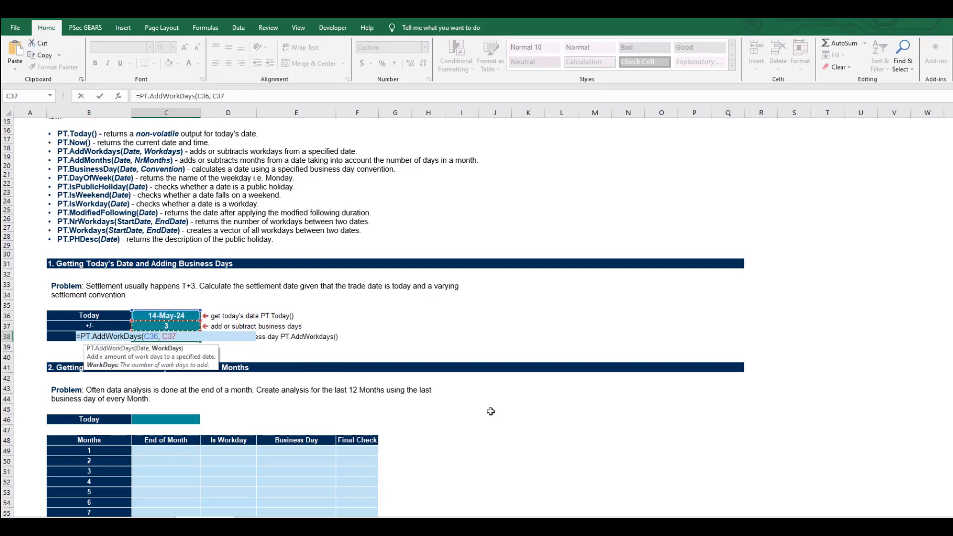
{"action": "type", "text": ")"}
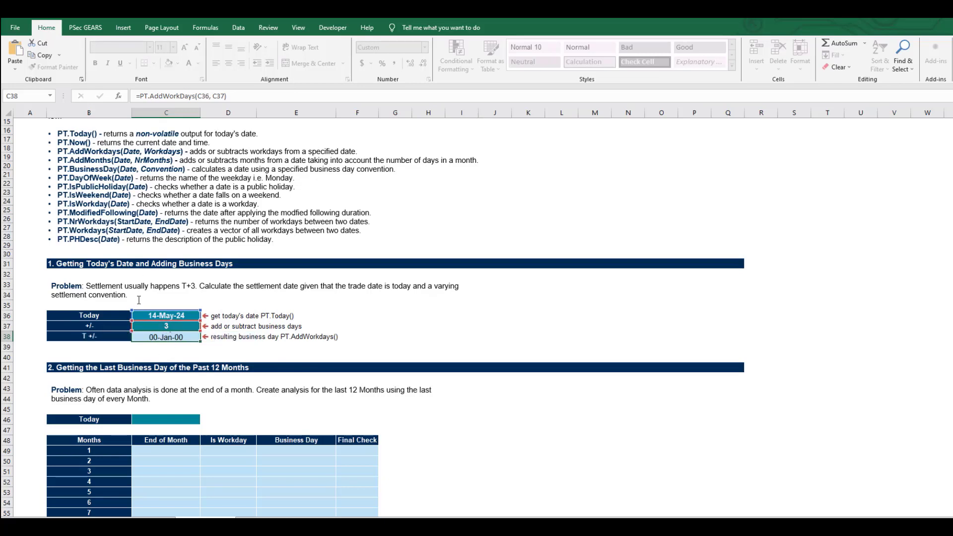
{"action": "key", "text": "Return"}
{"action": "left_click", "coordinate": [165, 334]}
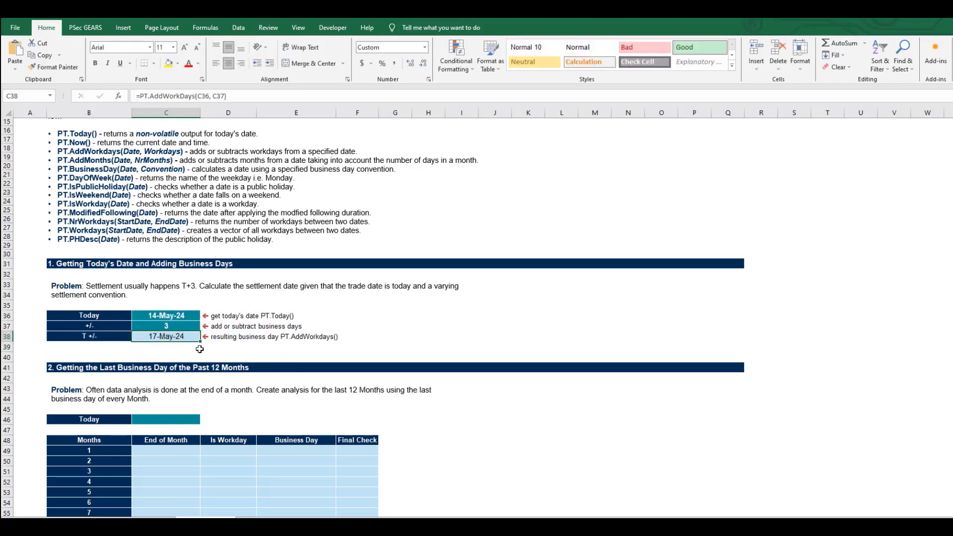
- Test the settlement date with offsets of -3, 1 and 252 business days in C37, and restore the offset to 3
{"action": "left_click", "coordinate": [164, 325]}
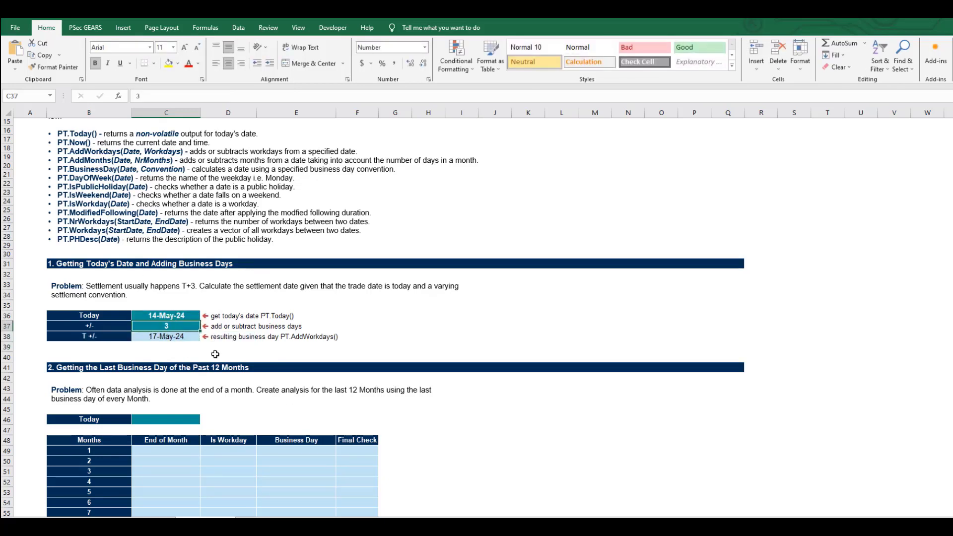
{"action": "type", "text": "-3"}
{"action": "key", "text": "Return"}
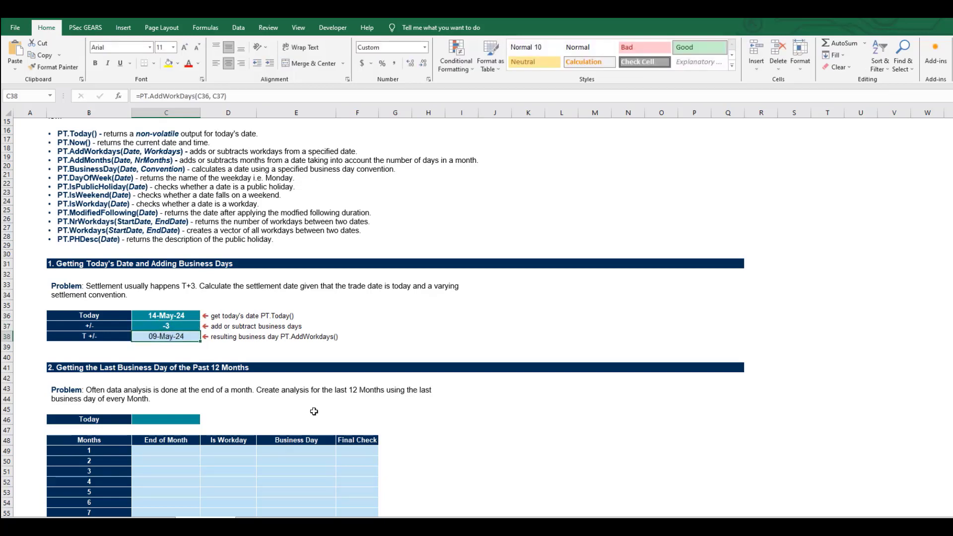
{"action": "key", "text": "Up"}
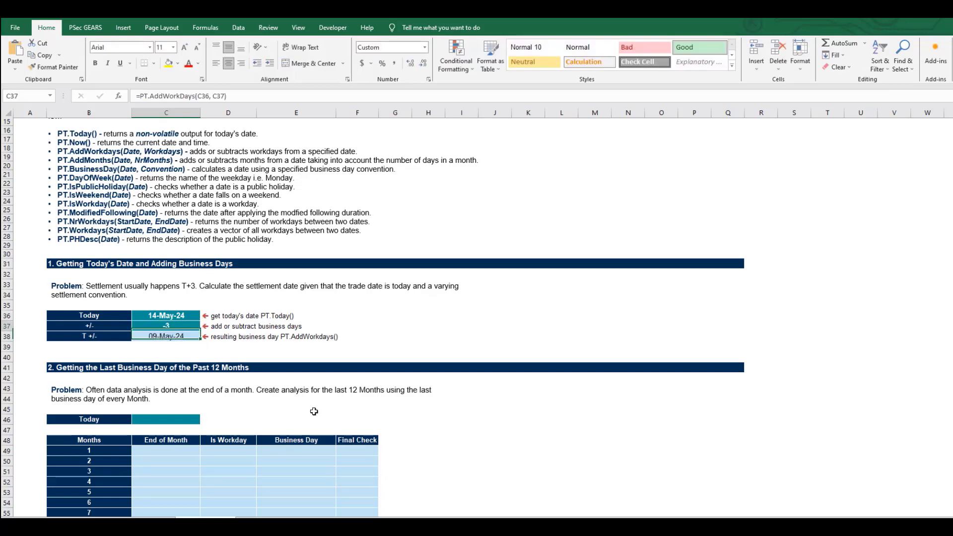
{"action": "type", "text": "1"}
{"action": "key", "text": "Return"}
{"action": "key", "text": "Up"}
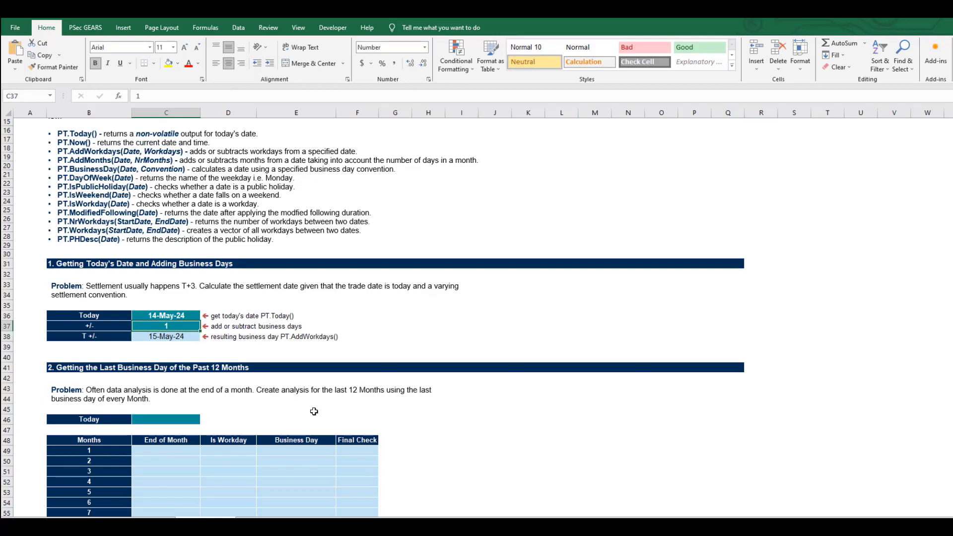
{"action": "type", "text": "252"}
{"action": "key", "text": "Return"}
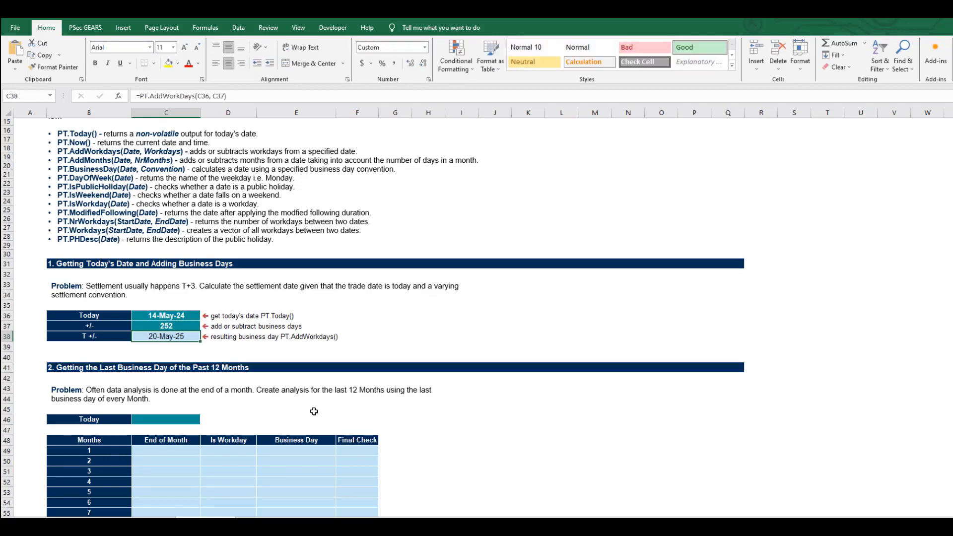
{"action": "key", "text": "Up"}
{"action": "type", "text": "3"}
{"action": "key", "text": "Return"}
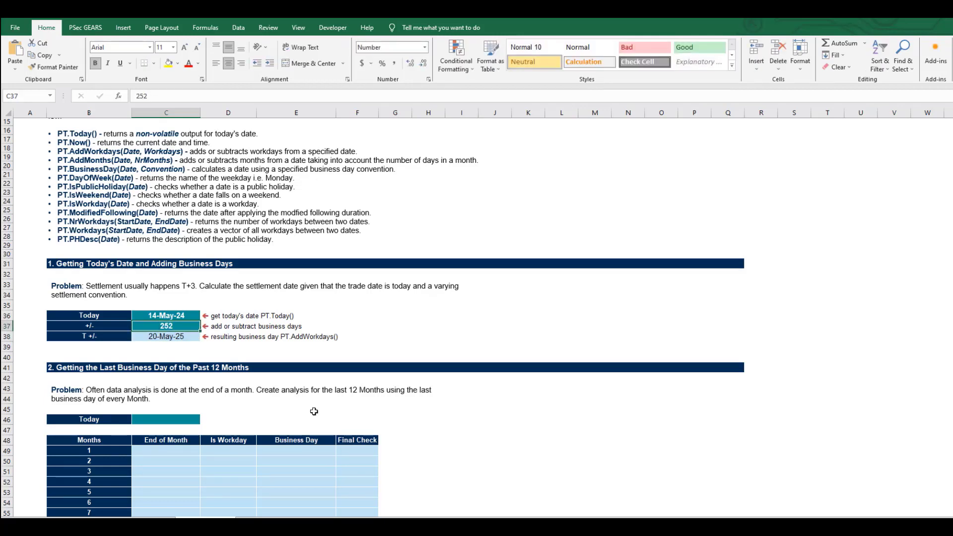
- Enter today's date as the fixed value 2024-05-14 in C46, the Today cell of section 2, and go to C49
{"action": "scroll", "coordinate": [314, 412], "scroll_direction": "down", "scroll_amount": 2}
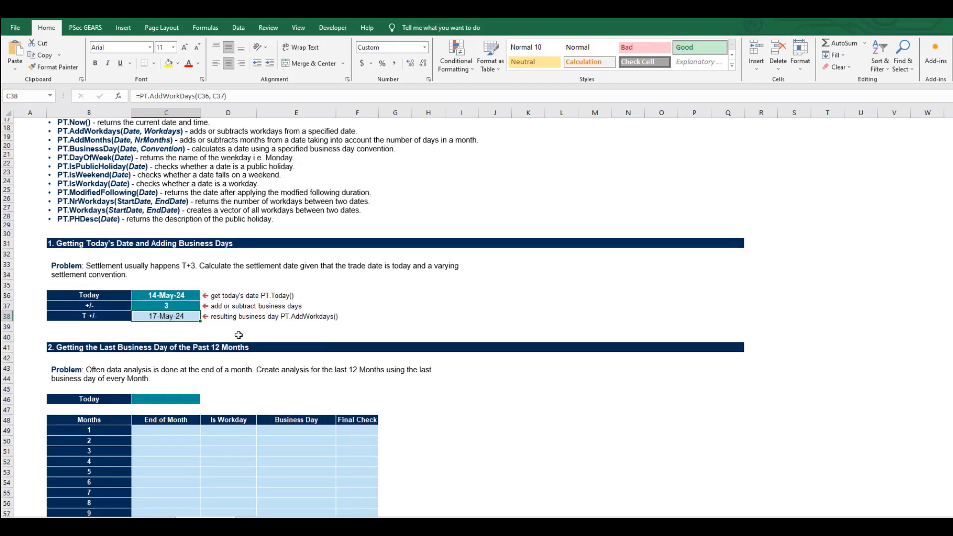
{"action": "scroll", "coordinate": [230, 250], "scroll_direction": "down", "scroll_amount": 2}
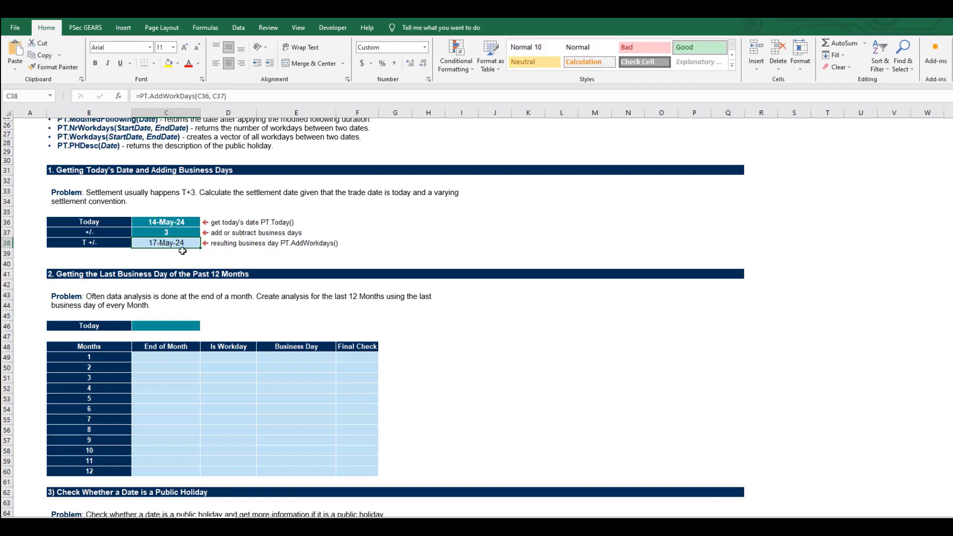
{"action": "scroll", "coordinate": [187, 263], "scroll_direction": "down", "scroll_amount": 2}
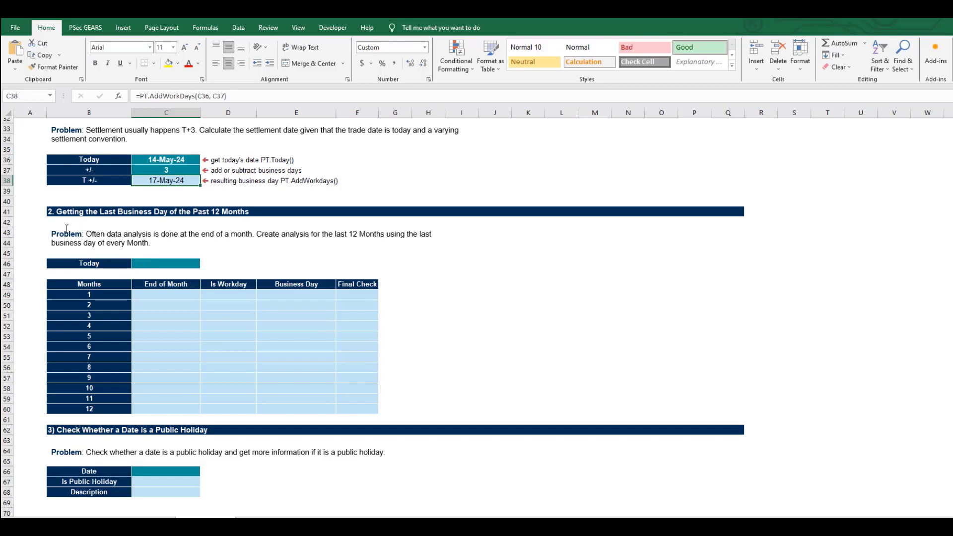
{"action": "left_click", "coordinate": [162, 267]}
{"action": "key", "text": "ctrl+semicolon"}
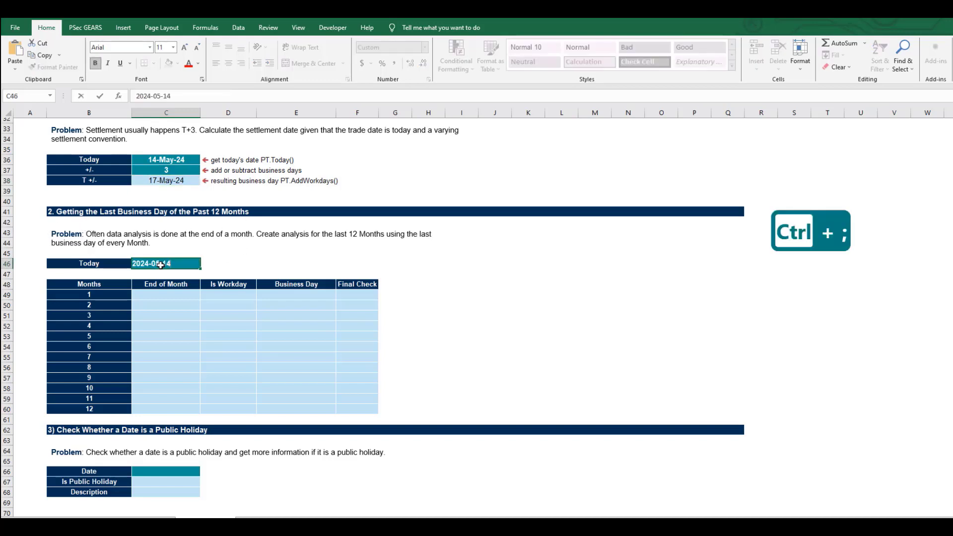
{"action": "key", "text": "Return"}
{"action": "key", "text": "Down"}
{"action": "key", "text": "Down"}
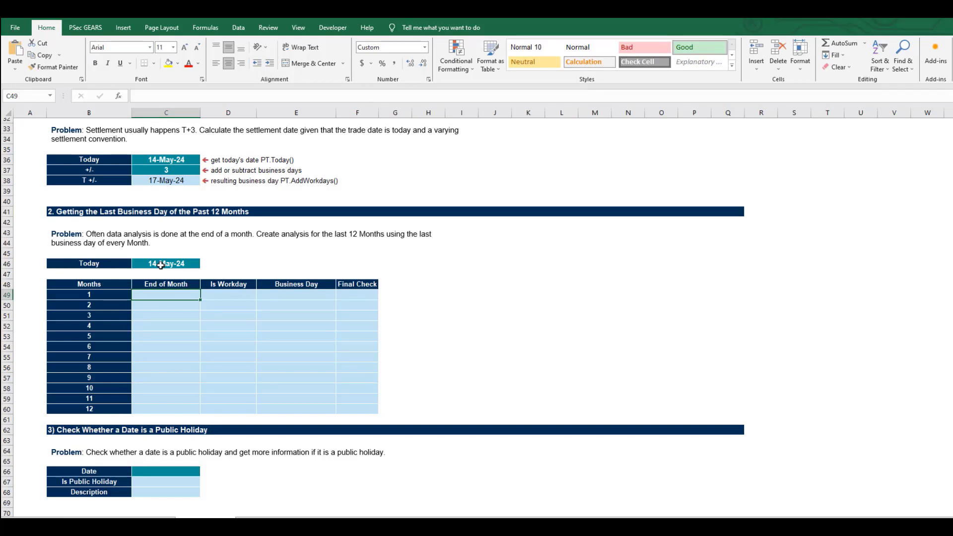
- Calculate the End of Month dates with =EOMONTH($C$46, -B49) in C49 and fill the formula down to C60
{"action": "key", "text": "F2"}
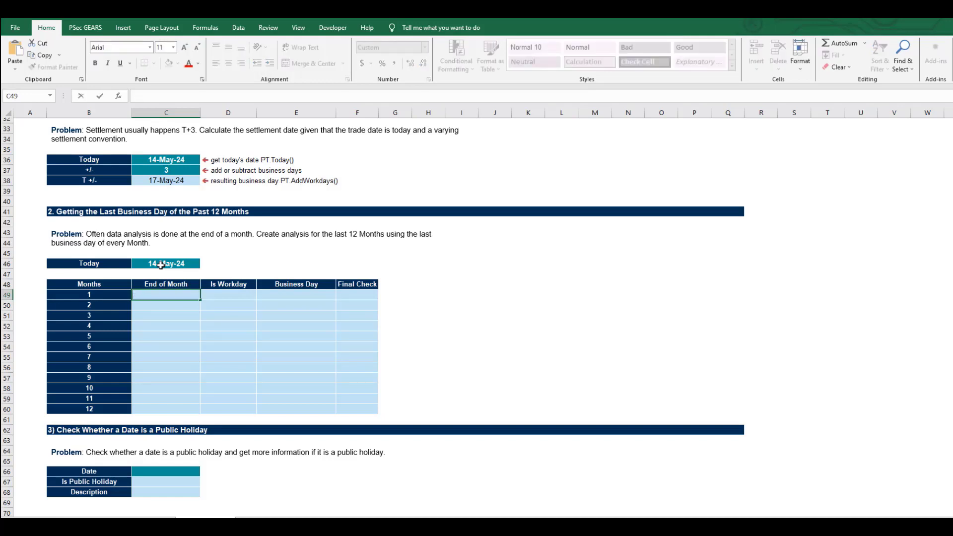
{"action": "key", "text": "Escape"}
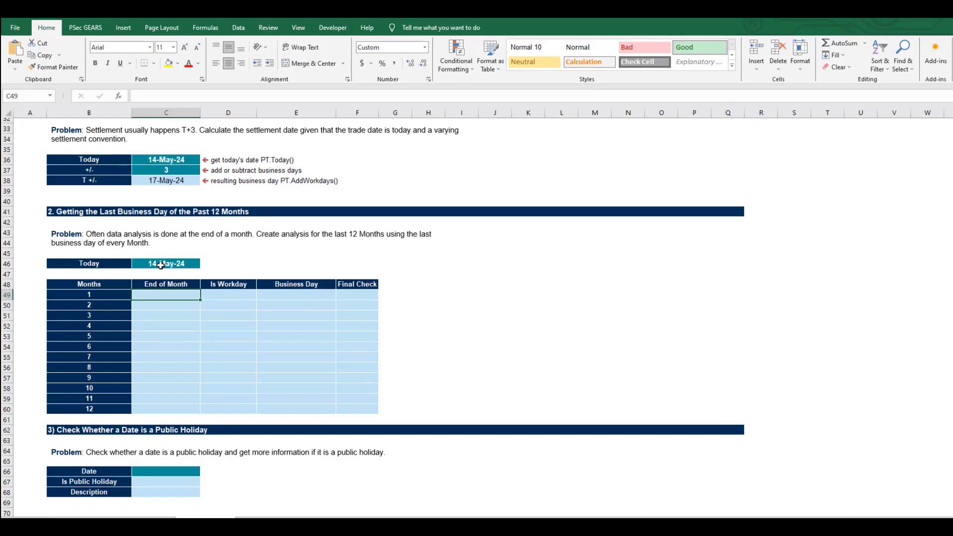
{"action": "type", "text": "="}
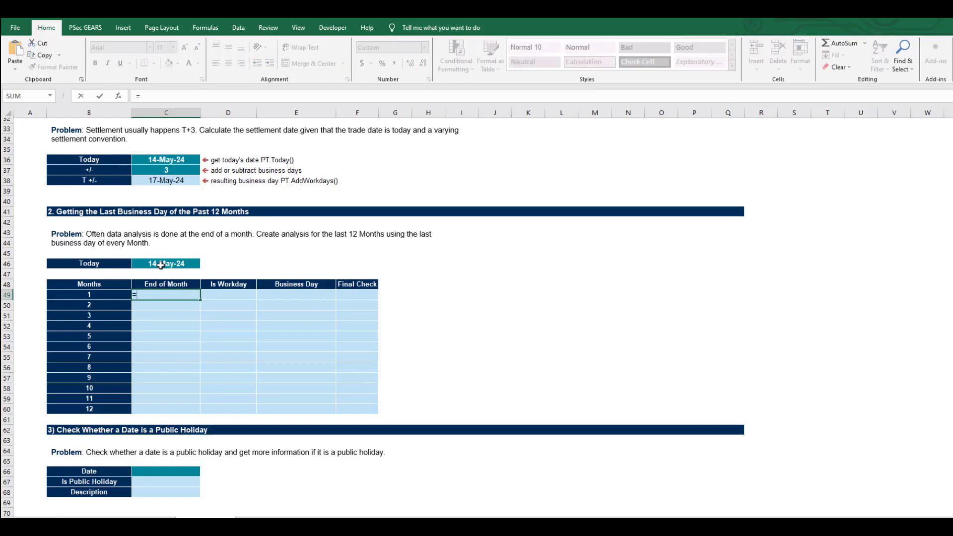
{"action": "type", "text": "E"}
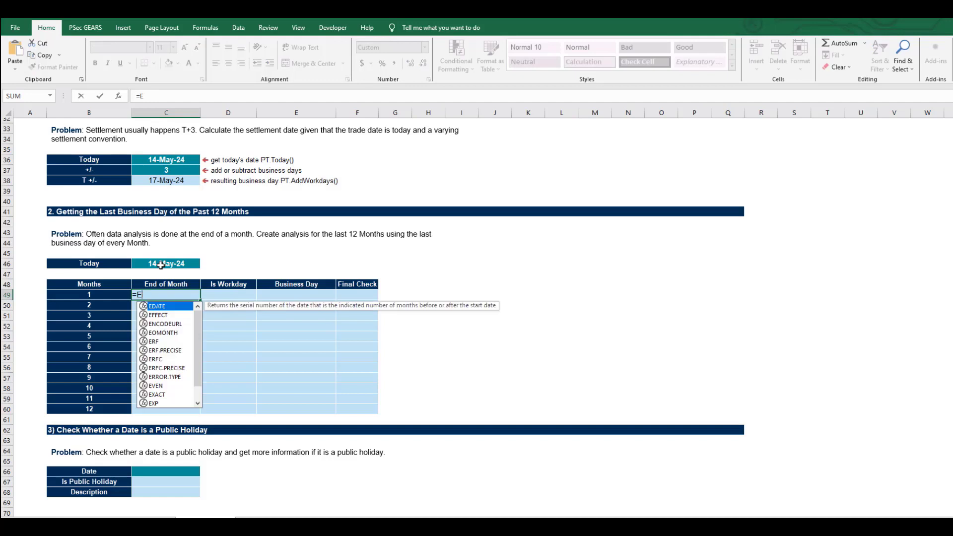
{"action": "type", "text": "MON"}
{"action": "key", "text": "BackSpace"}
{"action": "key", "text": "BackSpace"}
{"action": "key", "text": "BackSpace"}
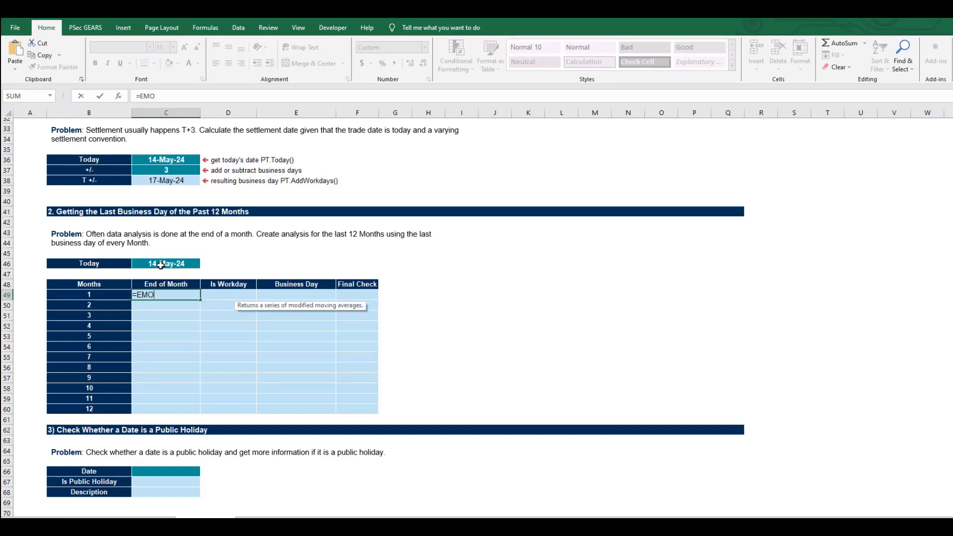
{"action": "type", "text": "O"}
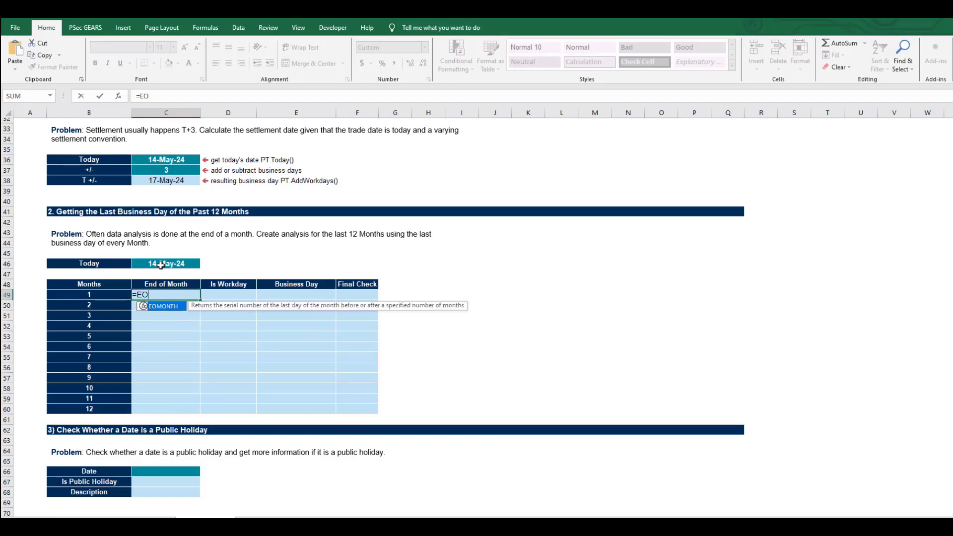
{"action": "key", "text": "Tab"}
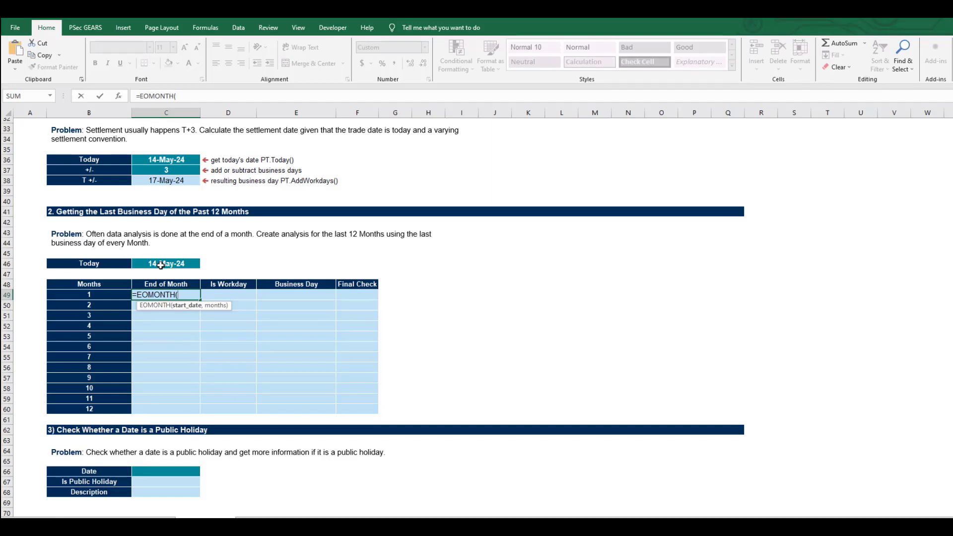
{"action": "left_click", "coordinate": [160, 265]}
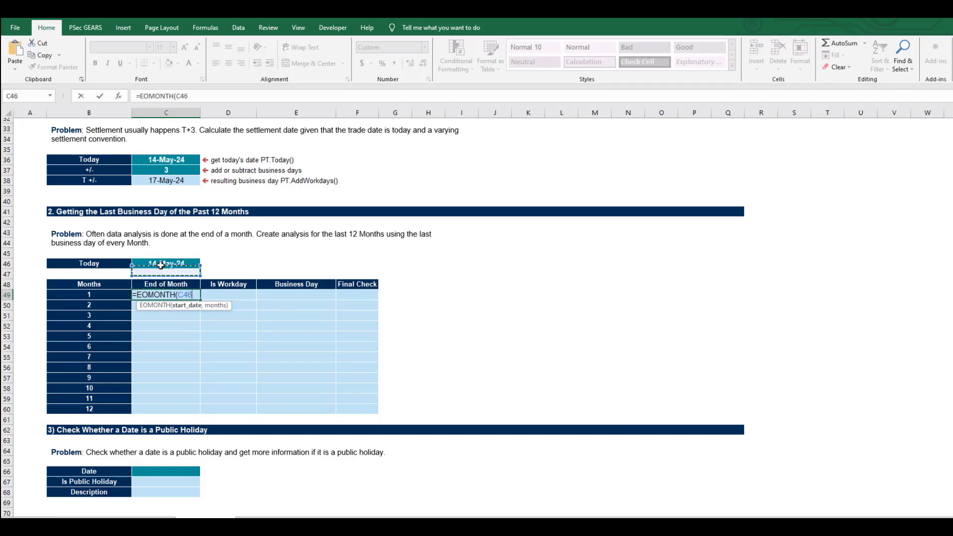
{"action": "key", "text": "F4"}
{"action": "type", "text": ", "}
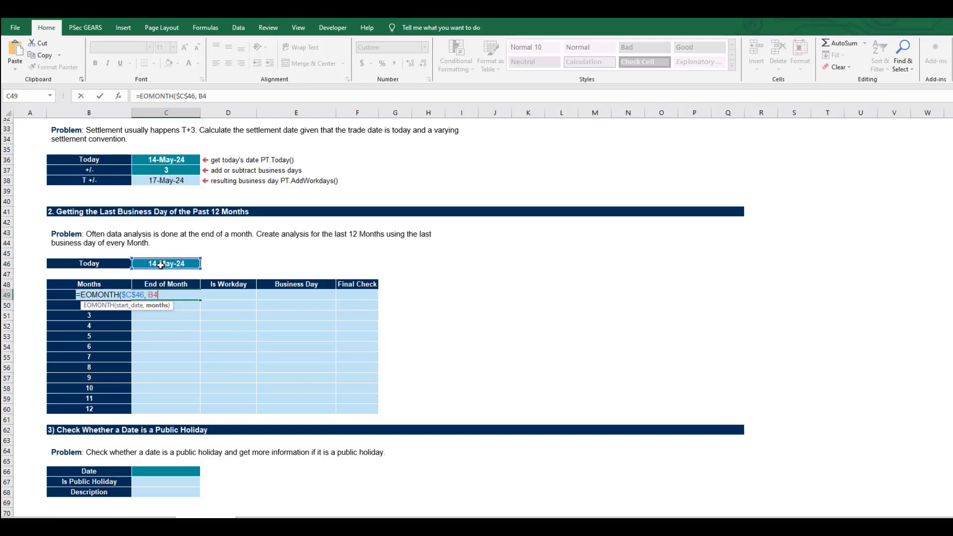
{"action": "type", "text": "-"}
{"action": "key", "text": "Left"}
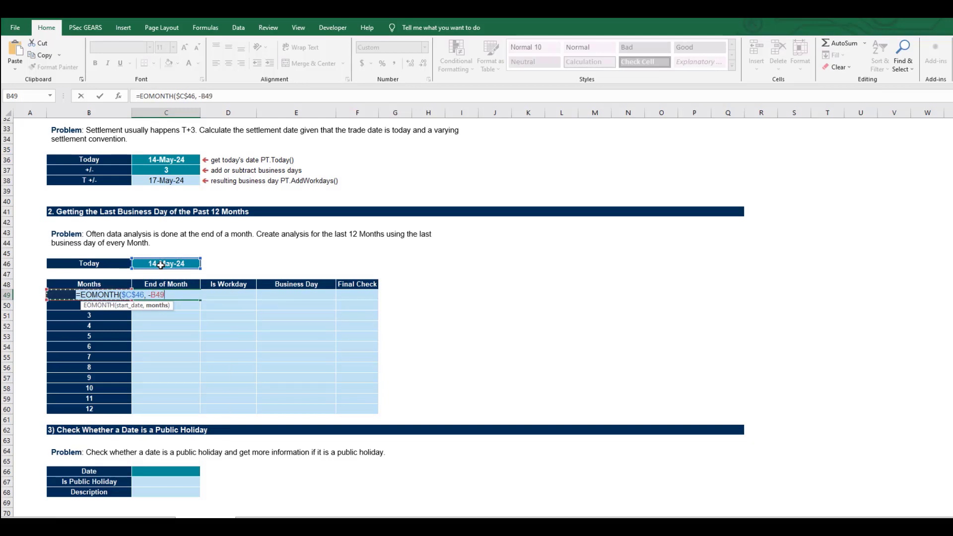
{"action": "key", "text": "ctrl+Return"}
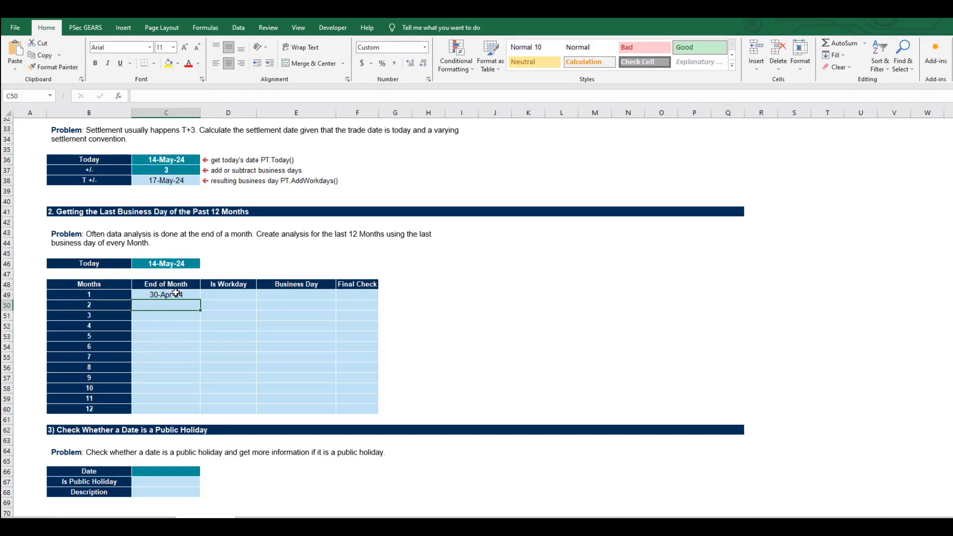
{"action": "double_click", "coordinate": [202, 302]}
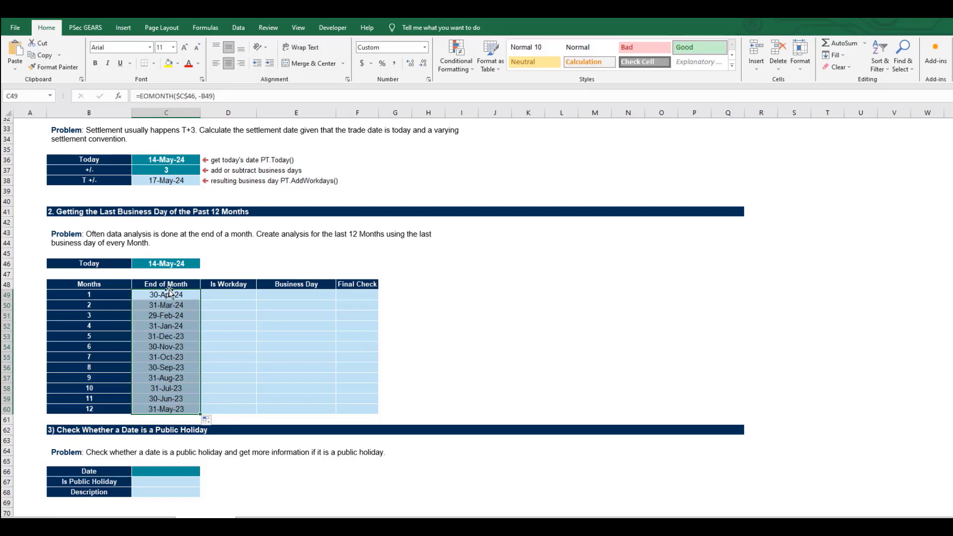
- Check whether each month end is a workday with =PT.IsWorkDay(C49) in D49, filled down to D60
{"action": "left_click", "coordinate": [222, 293]}
{"action": "type", "text": "=PT"}
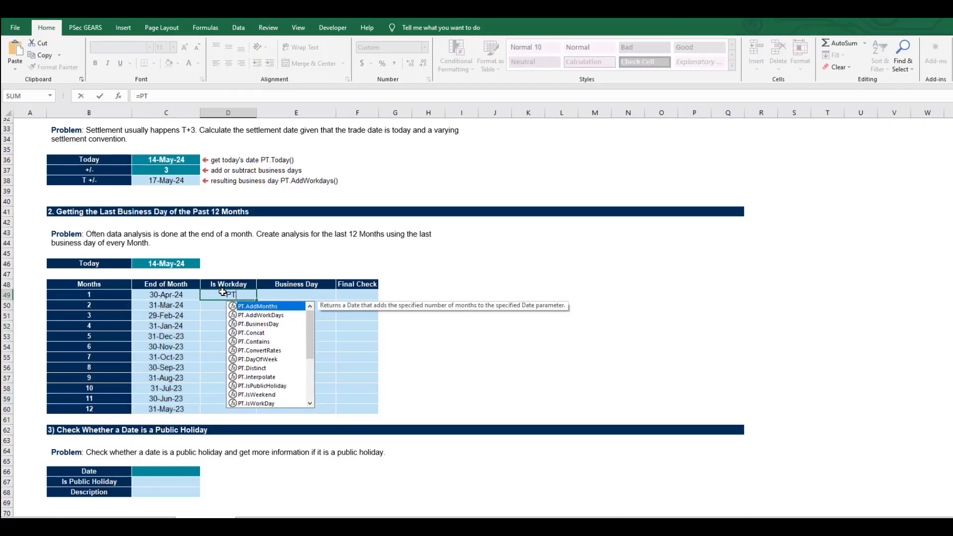
{"action": "type", "text": ".IS"}
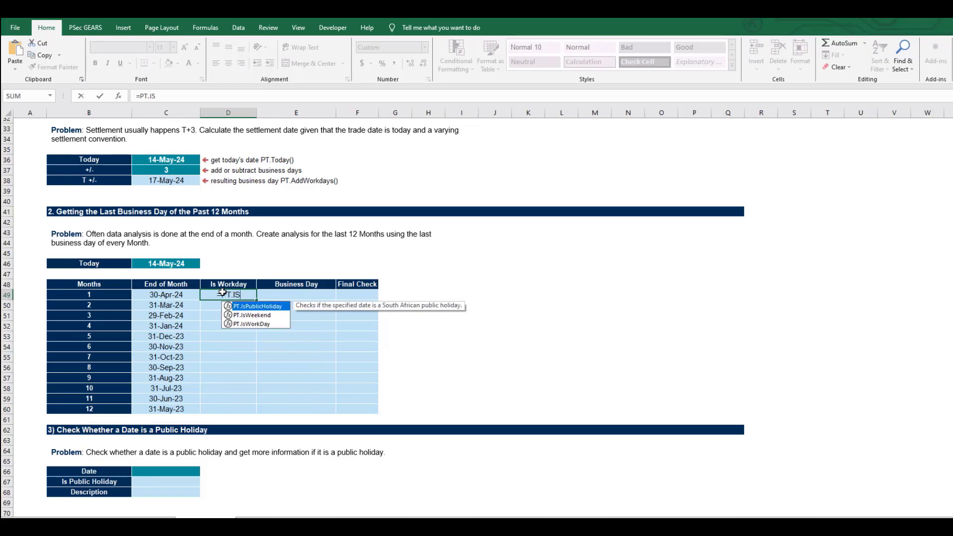
{"action": "key", "text": "Down"}
{"action": "key", "text": "Down"}
{"action": "key", "text": "Tab"}
{"action": "key", "text": "Left"}
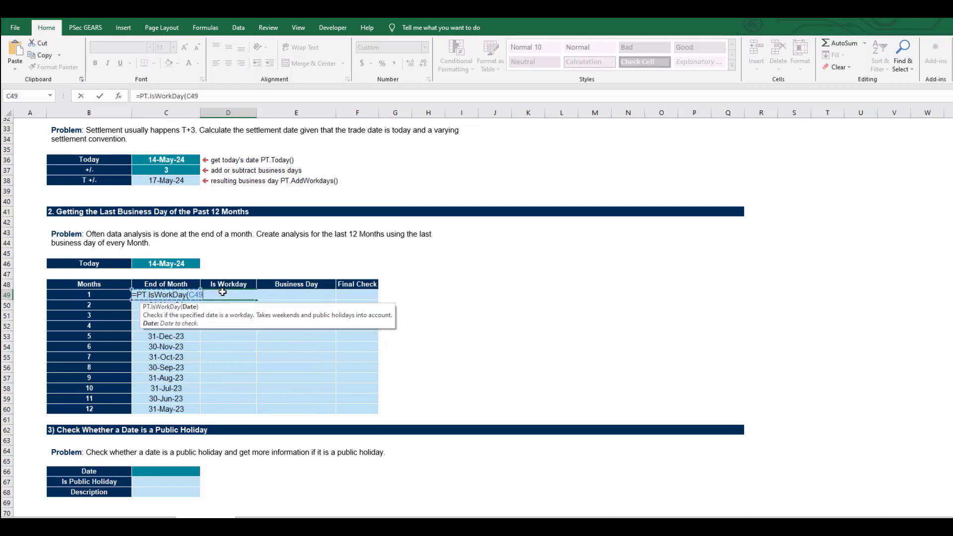
{"action": "key", "text": "Return"}
{"action": "left_click", "coordinate": [226, 295]}
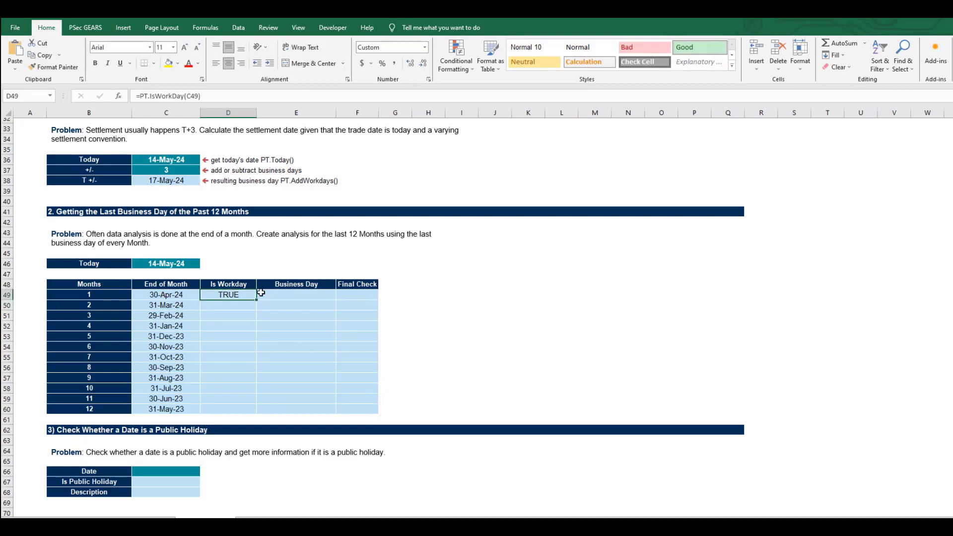
{"action": "double_click", "coordinate": [258, 302]}
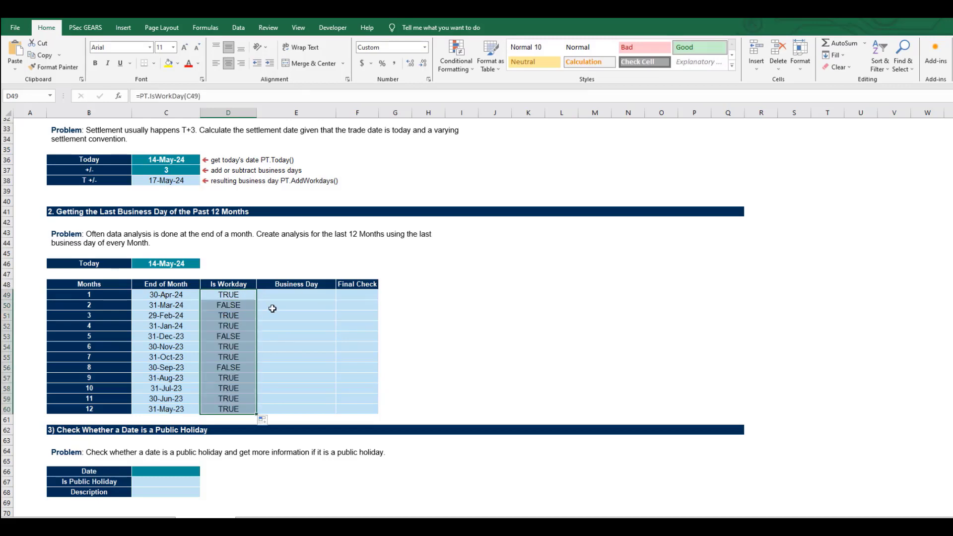
{"action": "left_click", "coordinate": [234, 303]}
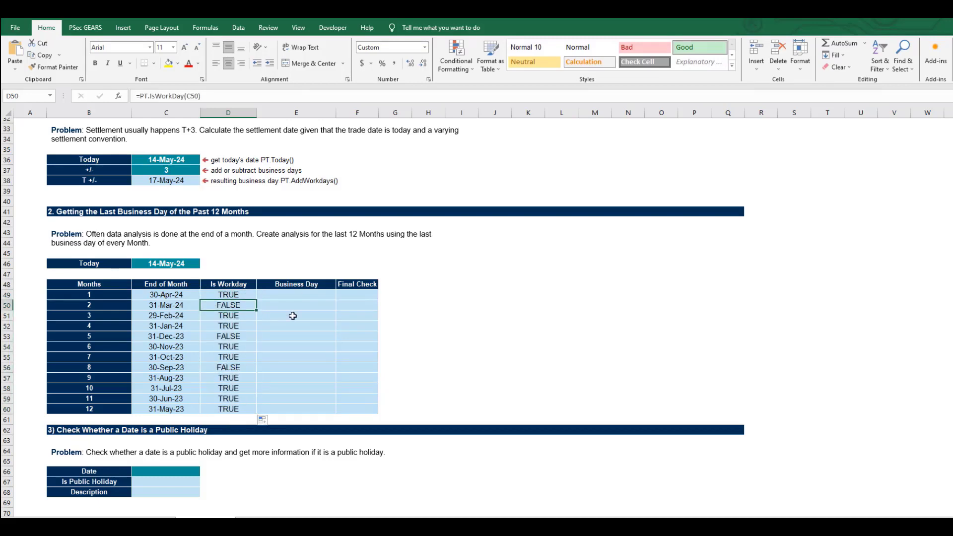
- Calculate each month's last business day with =PT.ModifiedFollowing(C49) in E49 and fill it down to E60
{"action": "left_click", "coordinate": [274, 295]}
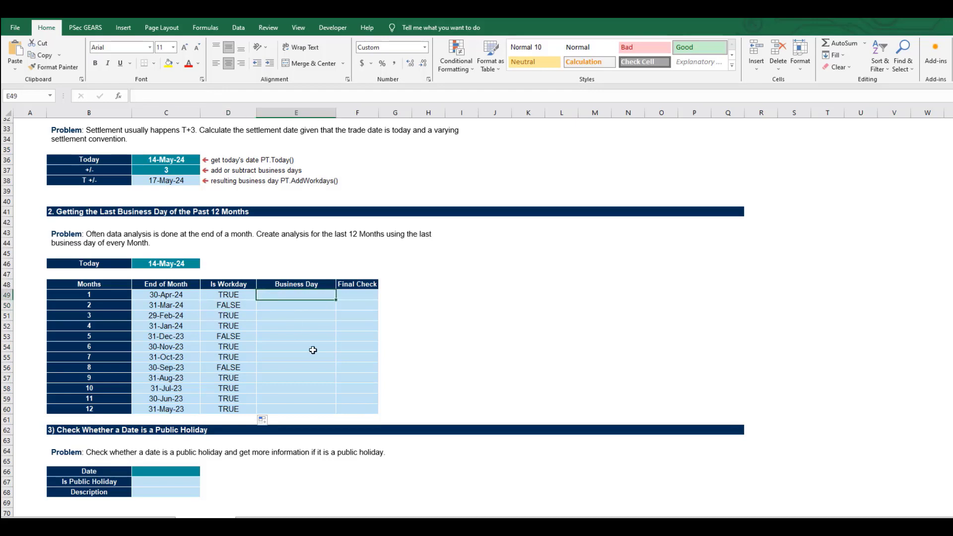
{"action": "type", "text": "=P"}
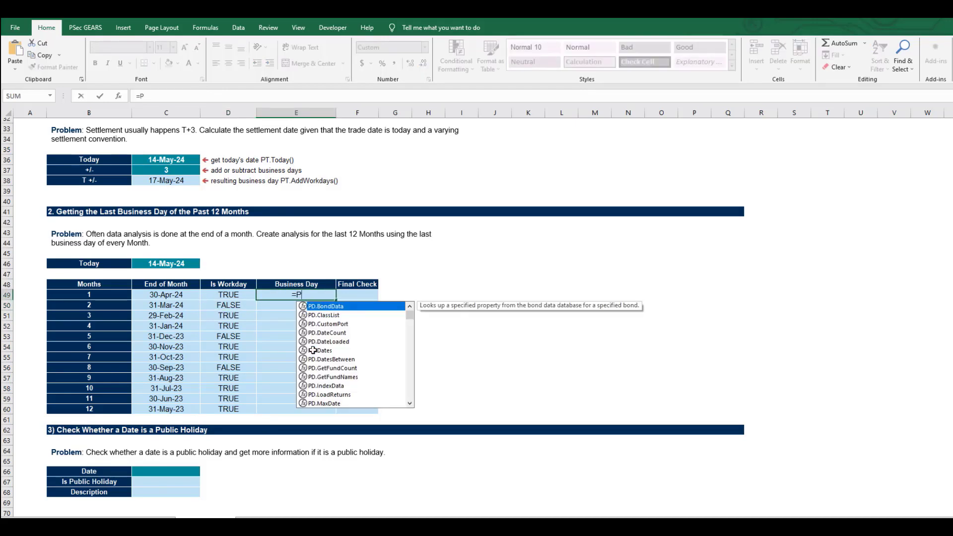
{"action": "type", "text": "T.M"}
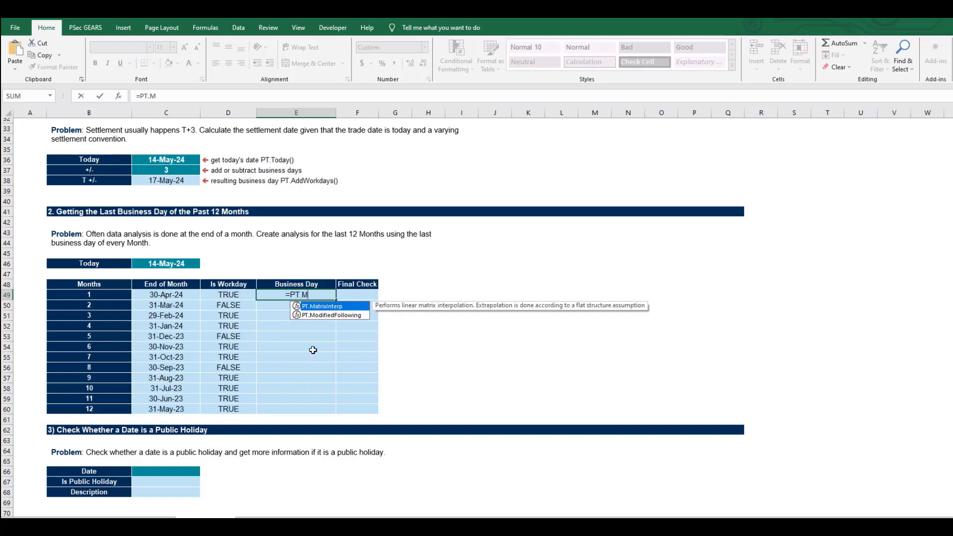
{"action": "key", "text": "Down"}
{"action": "key", "text": "Tab"}
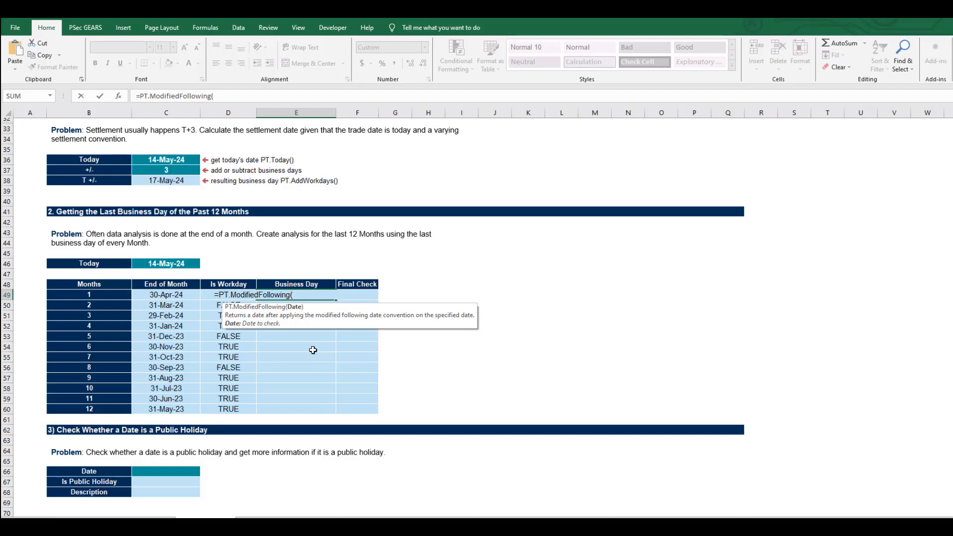
{"action": "key", "text": "Left"}
{"action": "key", "text": "Left"}
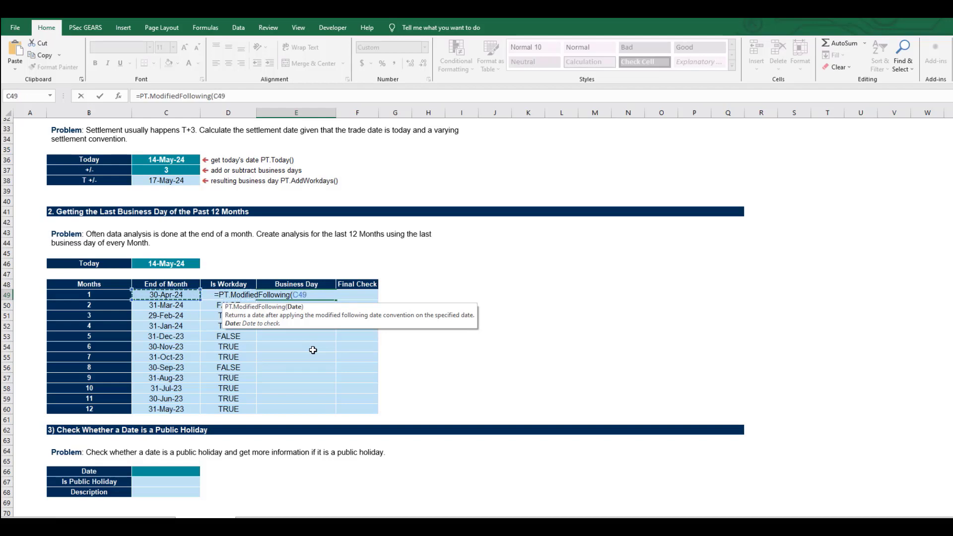
{"action": "key", "text": "Return"}
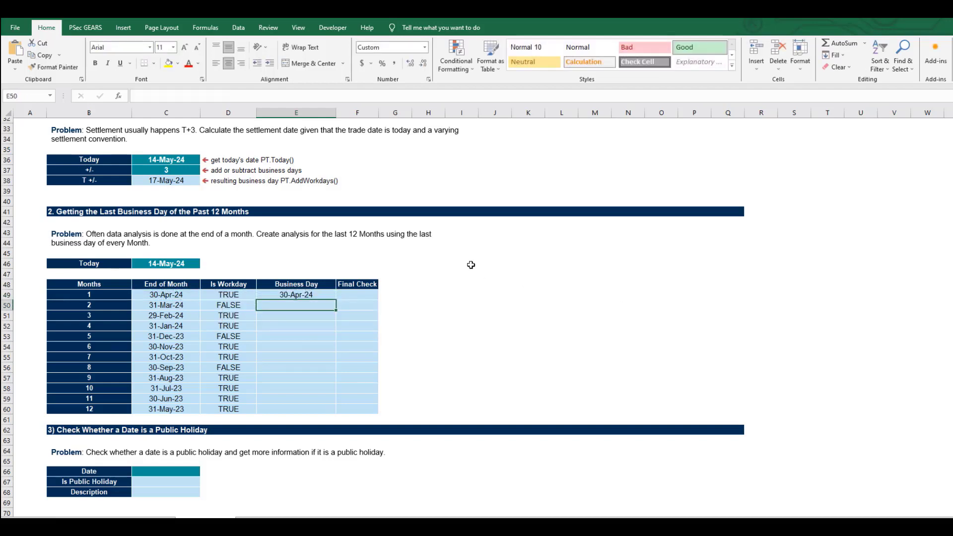
{"action": "left_click", "coordinate": [330, 297]}
{"action": "double_click", "coordinate": [337, 299]}
- Verify the Business Day dates in the Final Check column with =PT.IsWorkDay(E49) in F49, filled down to F60
{"action": "left_click", "coordinate": [356, 296]}
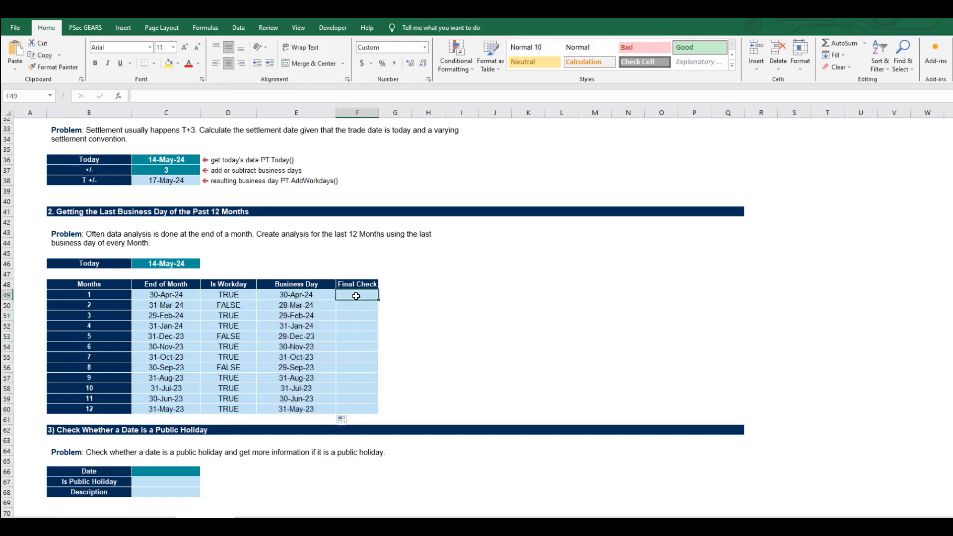
{"action": "type", "text": "=PF"}
{"action": "key", "text": "BackSpace"}
{"action": "type", "text": "T"}
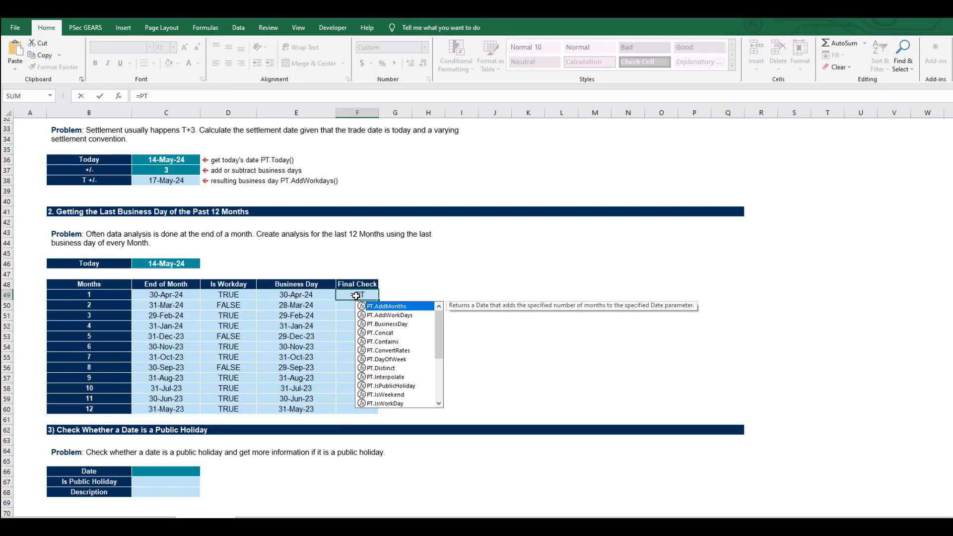
{"action": "type", "text": ".Is"}
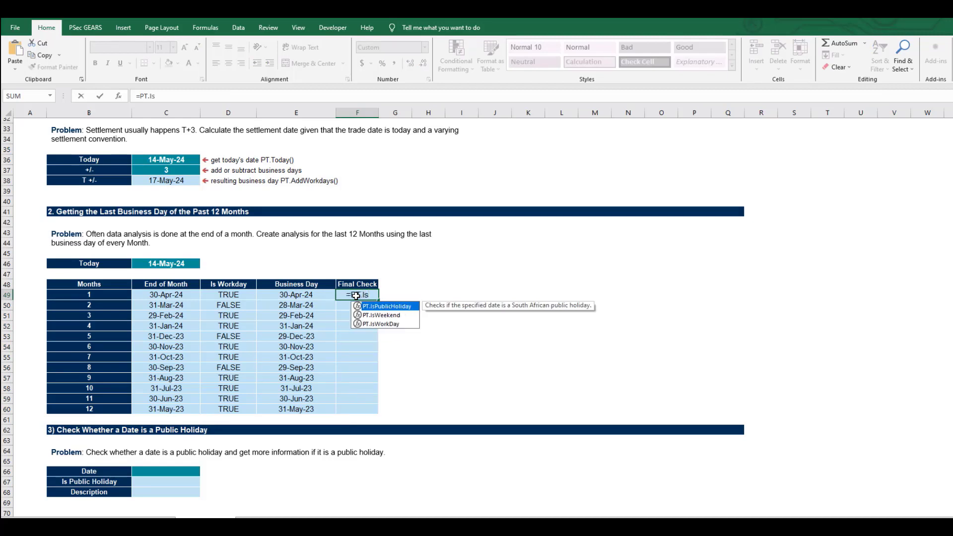
{"action": "key", "text": "Down"}
{"action": "key", "text": "Down"}
{"action": "key", "text": "Tab"}
{"action": "key", "text": "Left"}
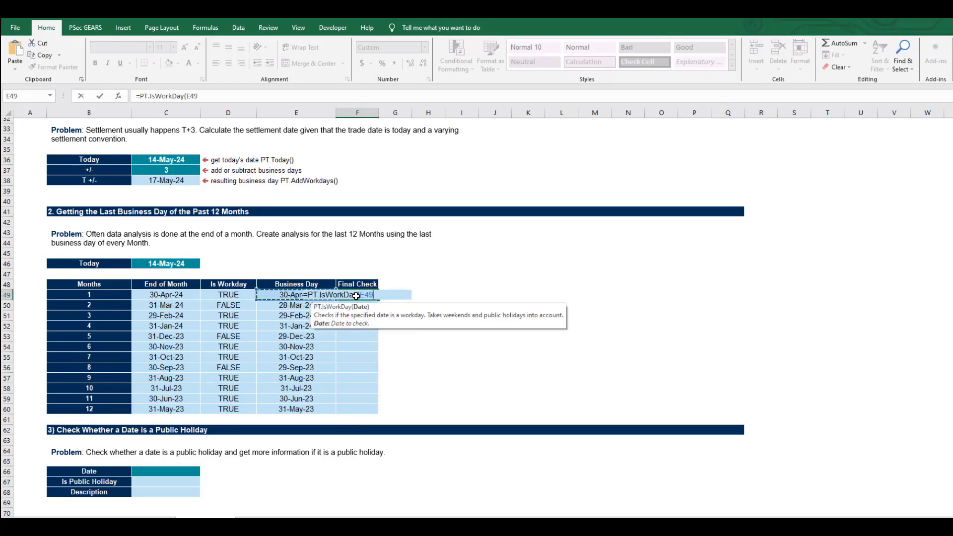
{"action": "key", "text": "Return"}
{"action": "left_click", "coordinate": [356, 295]}
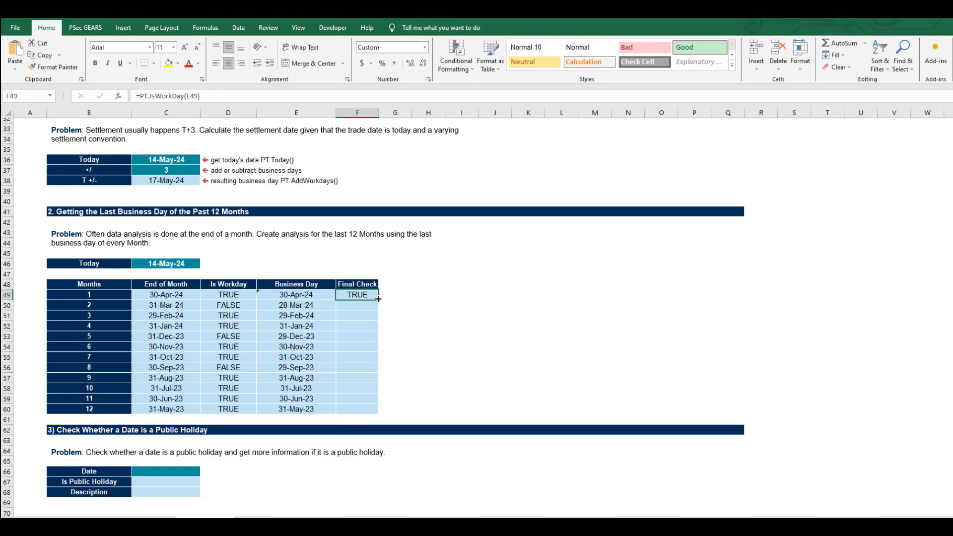
{"action": "double_click", "coordinate": [379, 299]}
{"action": "left_click", "coordinate": [296, 298]}
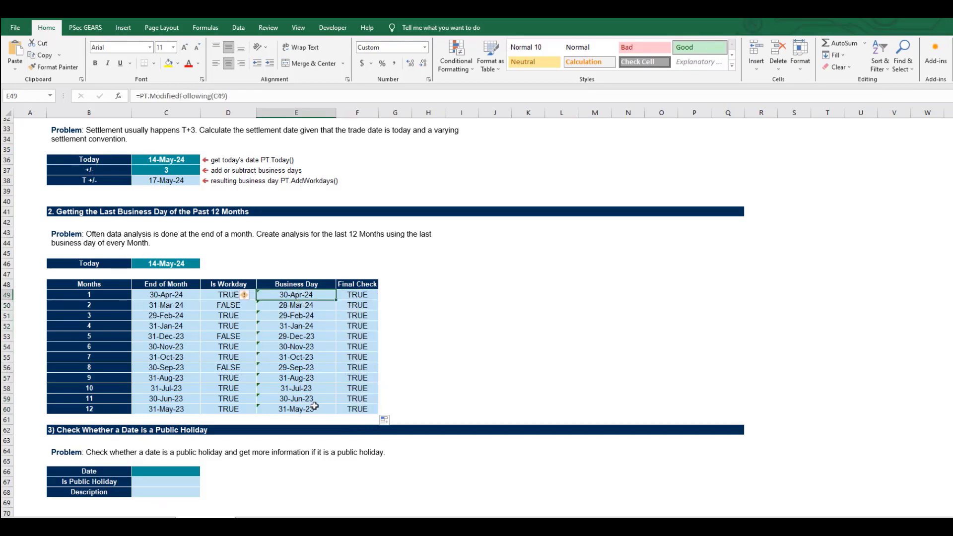
- Enter today's date as the fixed value 2024-05-14 in C66, the Date cell of section 3
{"action": "scroll", "coordinate": [314, 406], "scroll_direction": "down", "scroll_amount": 3}
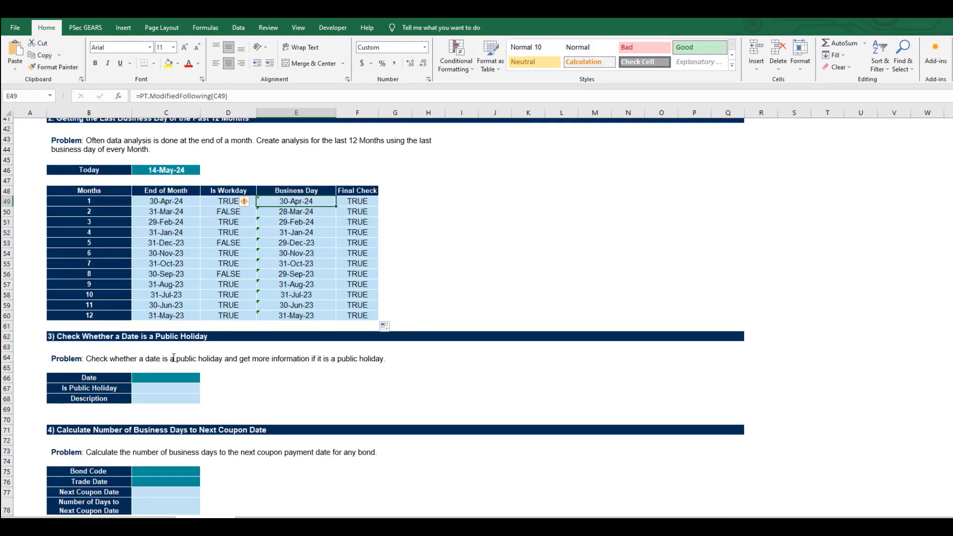
{"action": "scroll", "coordinate": [218, 243], "scroll_direction": "down", "scroll_amount": 2}
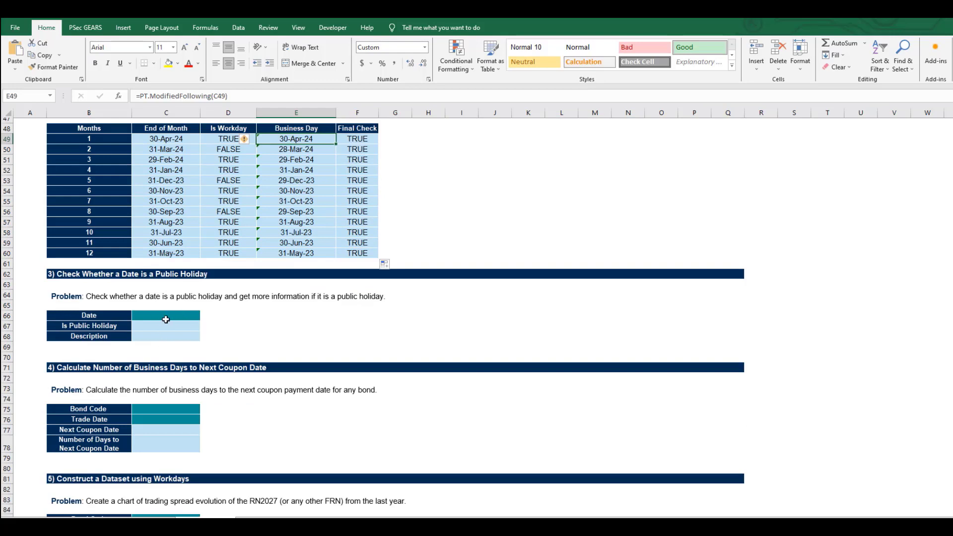
{"action": "left_click", "coordinate": [145, 315]}
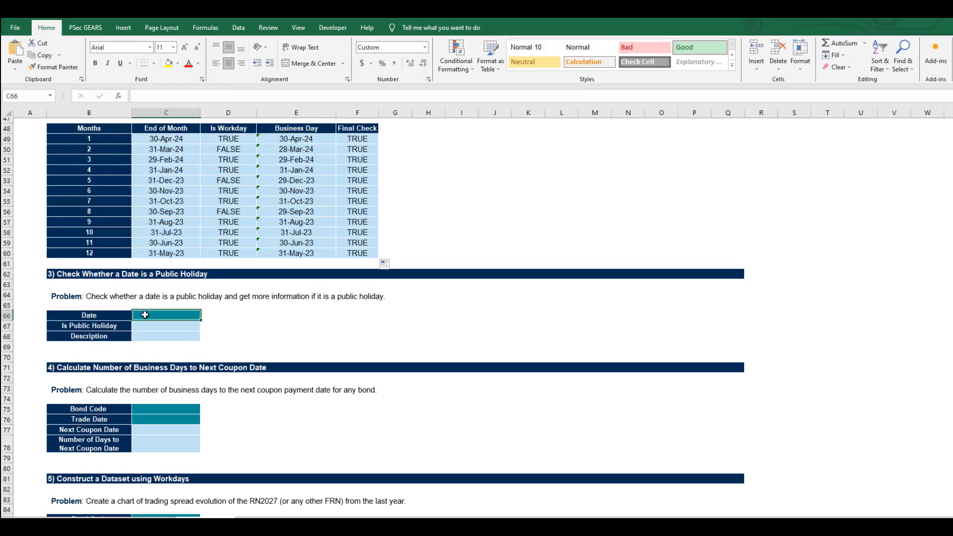
{"action": "key", "text": "ctrl+semicolon"}
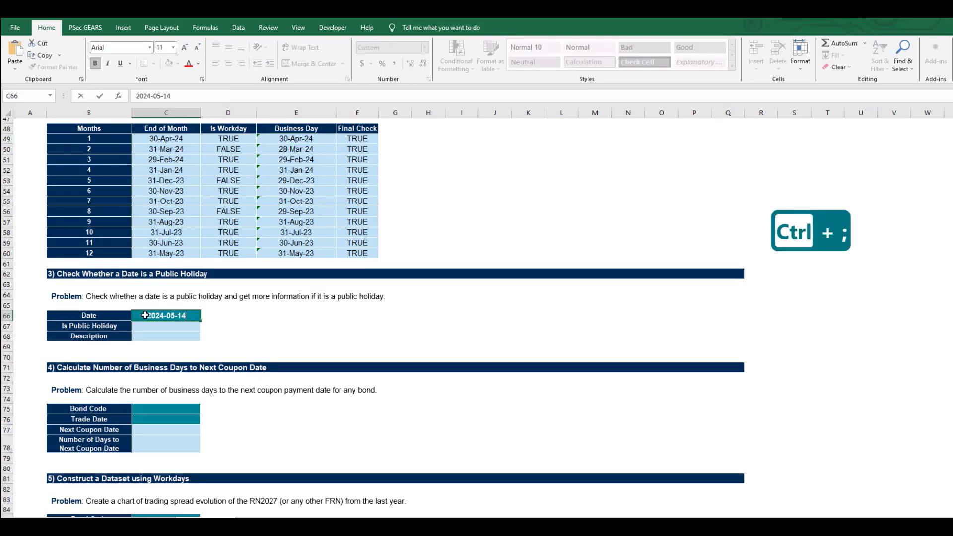
{"action": "key", "text": "Return"}
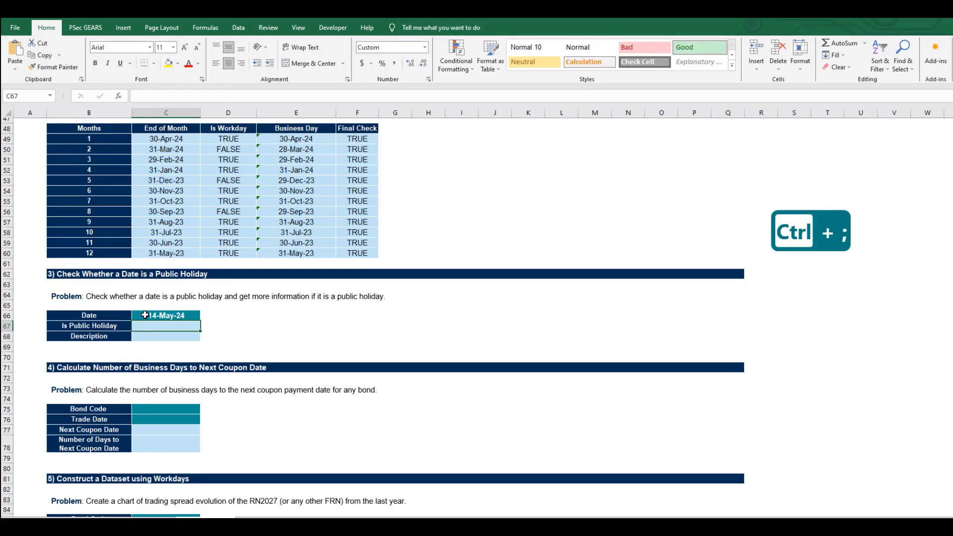
- Check whether the section 3 date is a public holiday with =PT.IsPublicHoliday(C66) in C67
{"action": "type", "text": "=PT"}
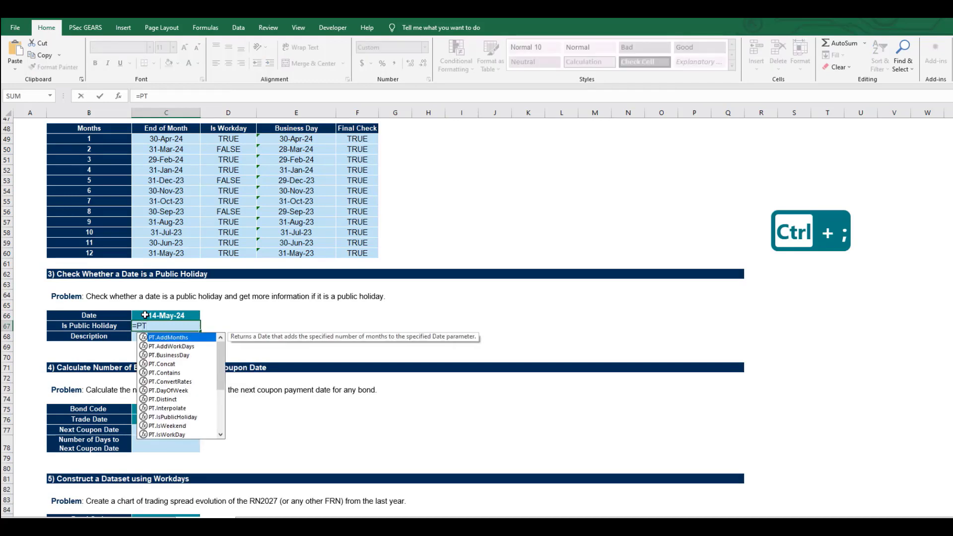
{"action": "type", "text": "."}
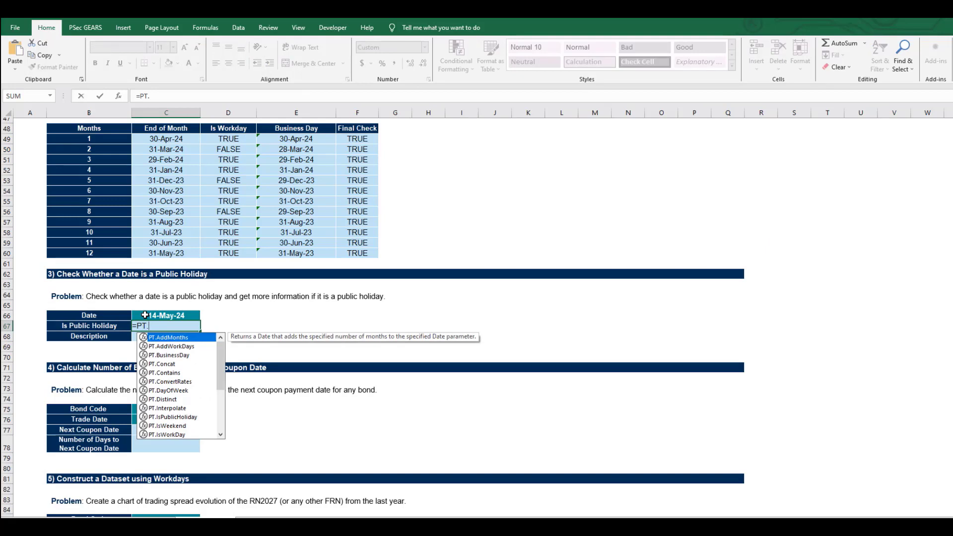
{"action": "type", "text": "IS"}
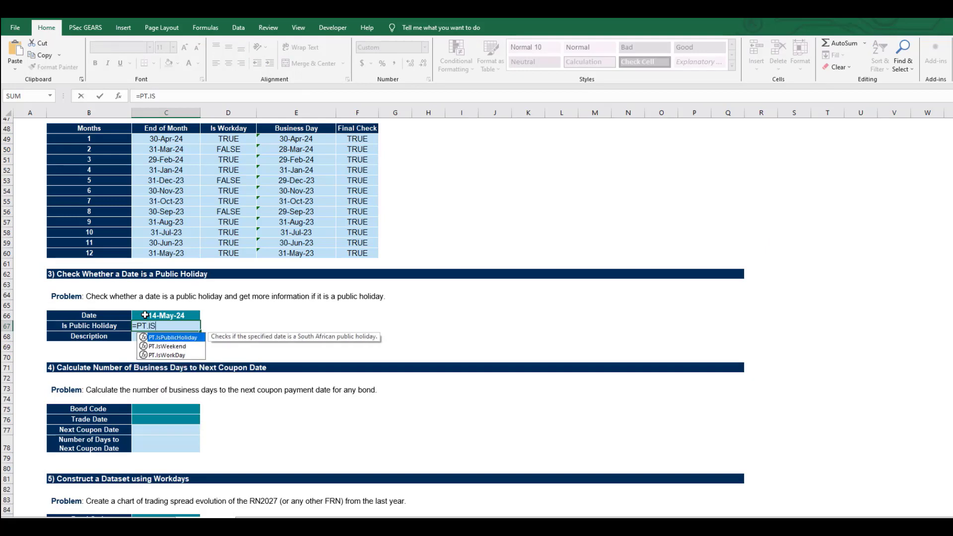
{"action": "key", "text": "Tab"}
{"action": "left_click", "coordinate": [144, 315]}
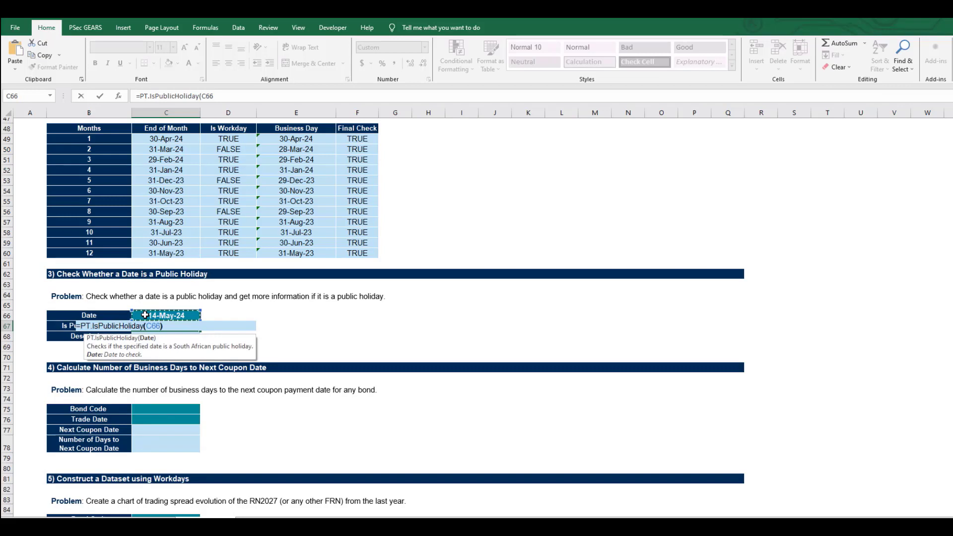
{"action": "key", "text": "Return"}
{"action": "key", "text": "Up"}
{"action": "key", "text": "Down"}
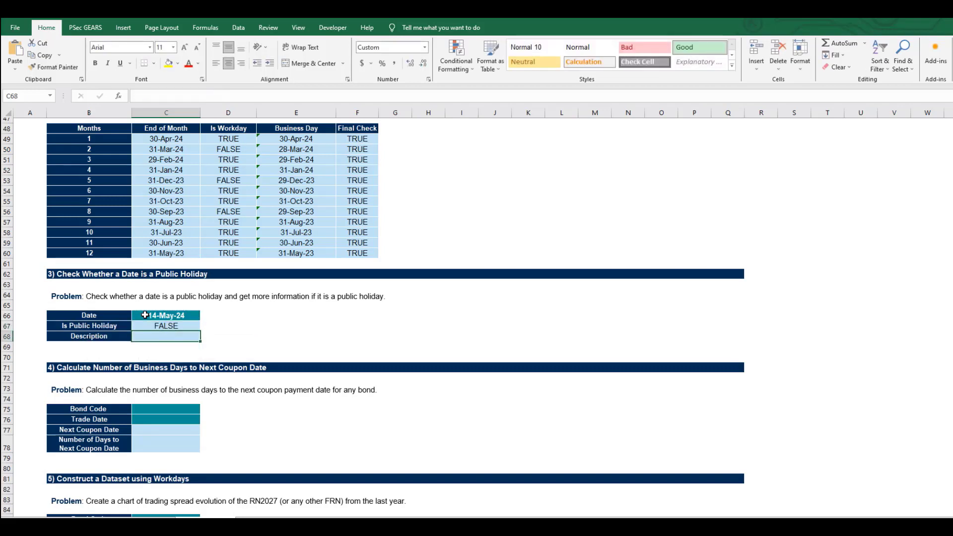
- Return the public holiday description for the date with =PT.PHDesc(C66) in C68
{"action": "type", "text": "="}
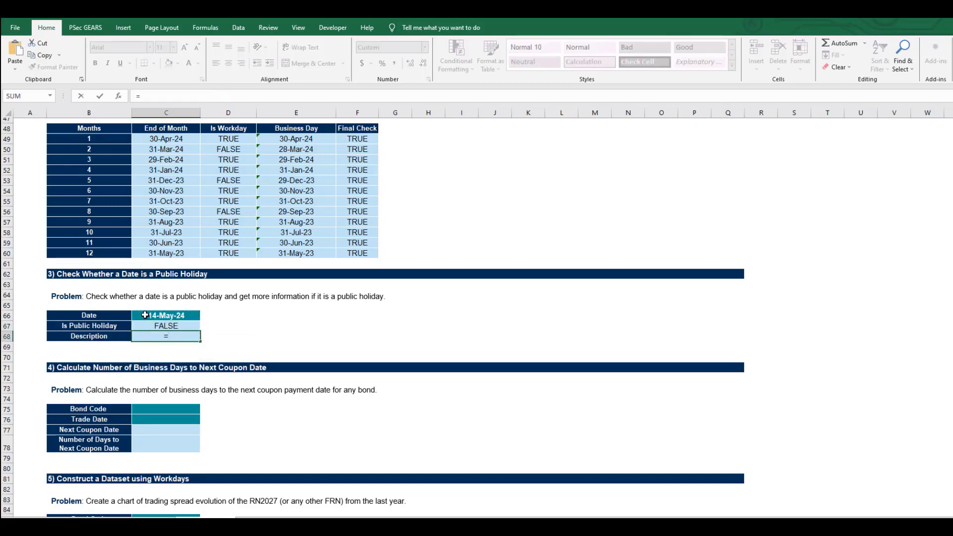
{"action": "type", "text": "PT.PH"}
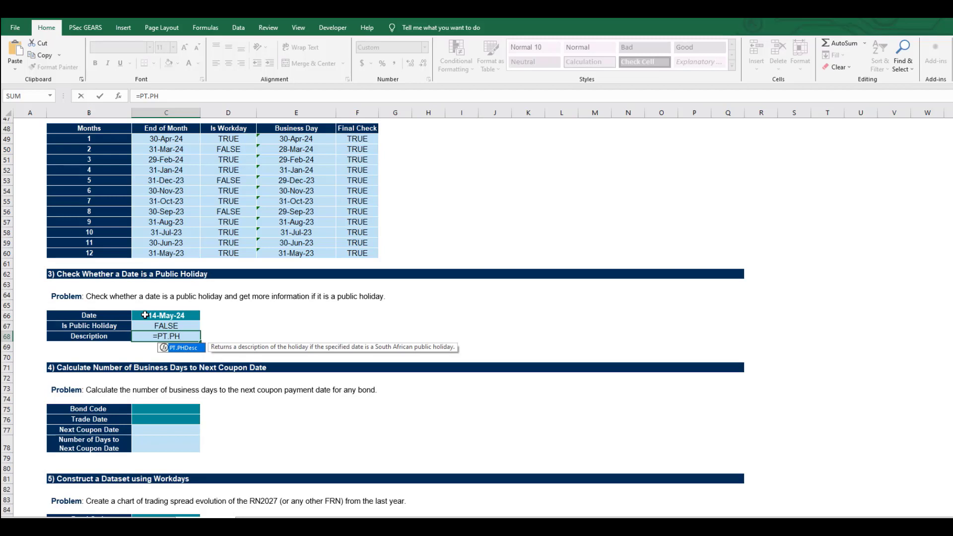
{"action": "key", "text": "Tab"}
{"action": "left_click", "coordinate": [145, 315]}
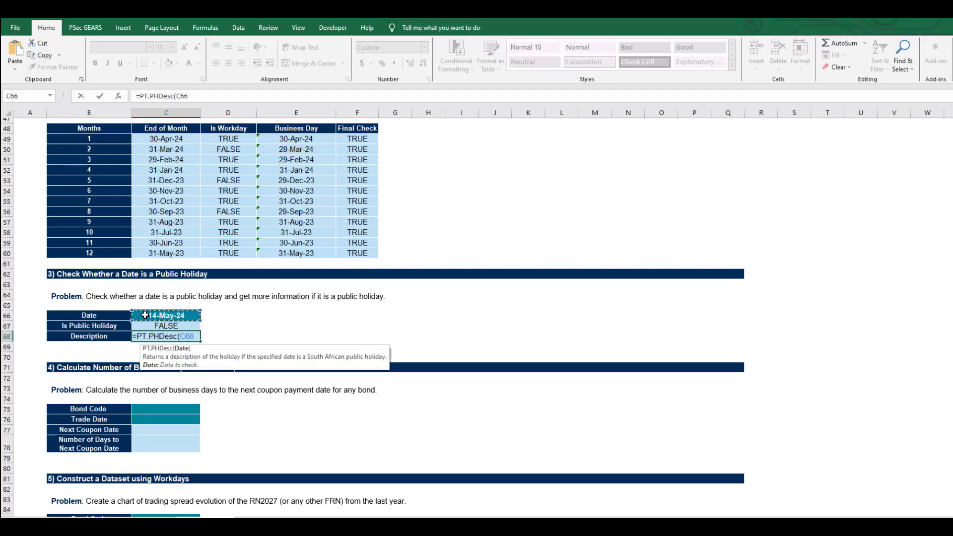
{"action": "key", "text": "ctrl+Return"}
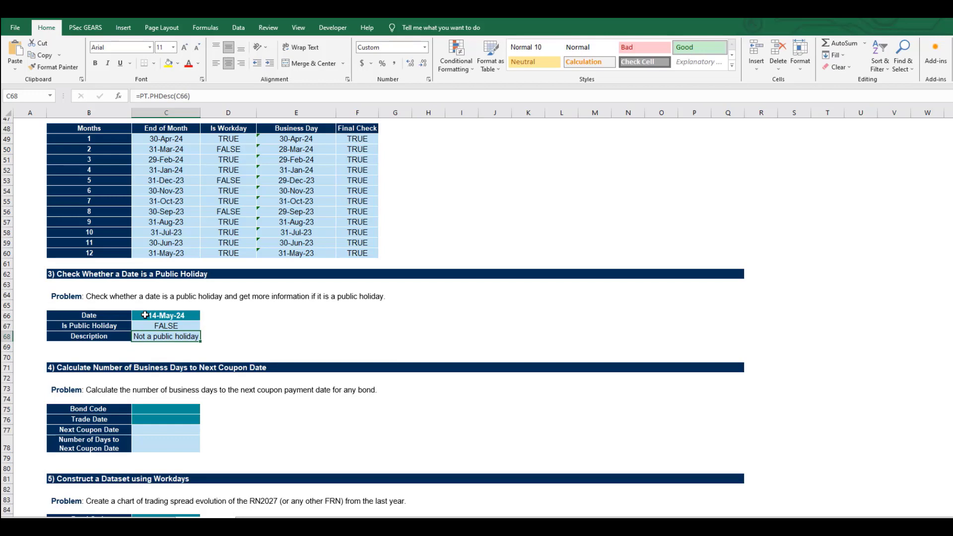
- Change the date in C66 to 2024-05-29 and review the holiday check and description in C67 and C68
{"action": "key", "text": "Up"}
{"action": "key", "text": "Up"}
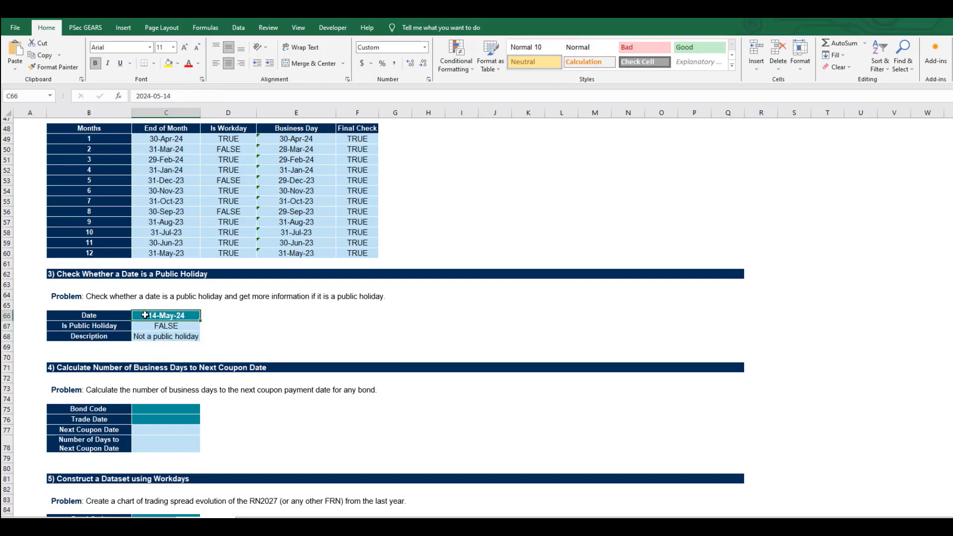
{"action": "left_click", "coordinate": [184, 97]}
{"action": "key", "text": "BackSpace"}
{"action": "key", "text": "BackSpace"}
{"action": "type", "text": "2"}
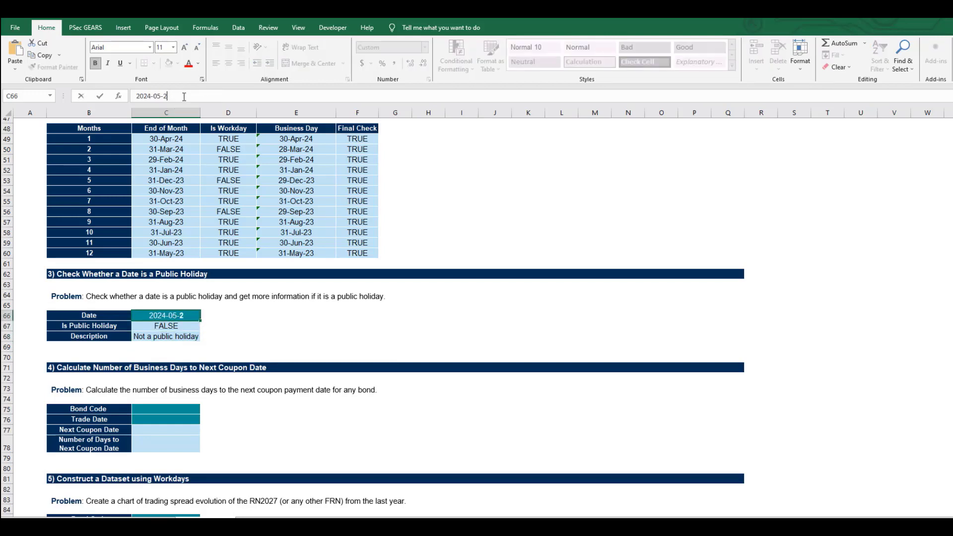
{"action": "type", "text": "9"}
{"action": "key", "text": "Return"}
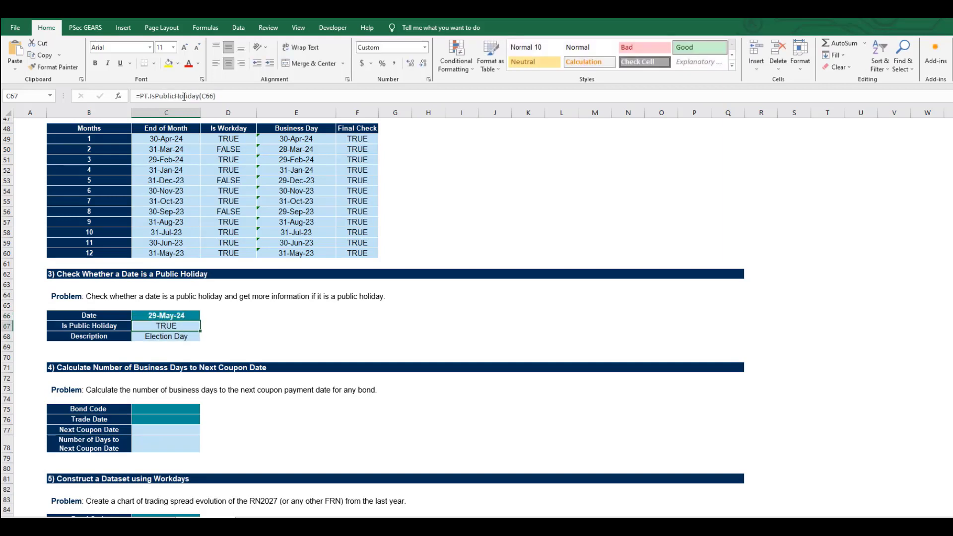
{"action": "key", "text": "Down"}
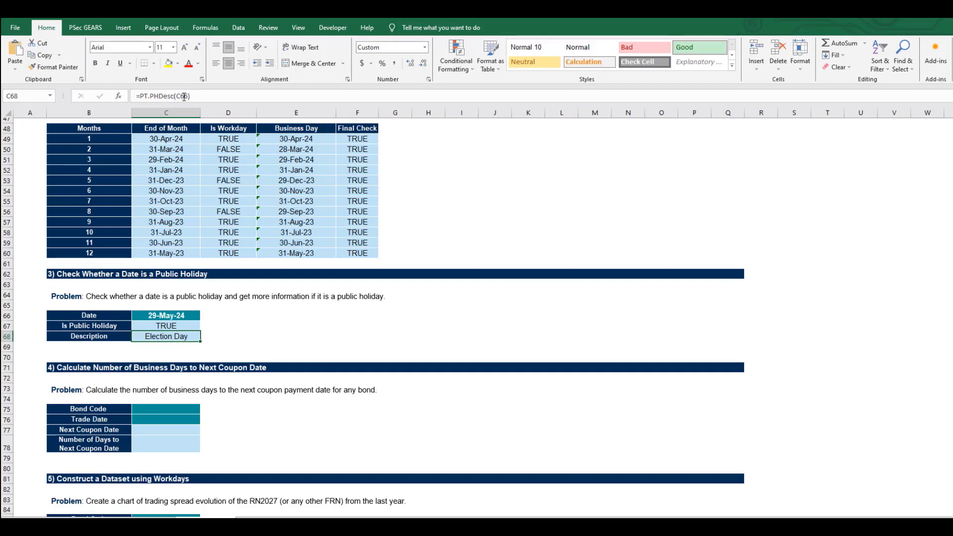
{"action": "key", "text": "Up"}
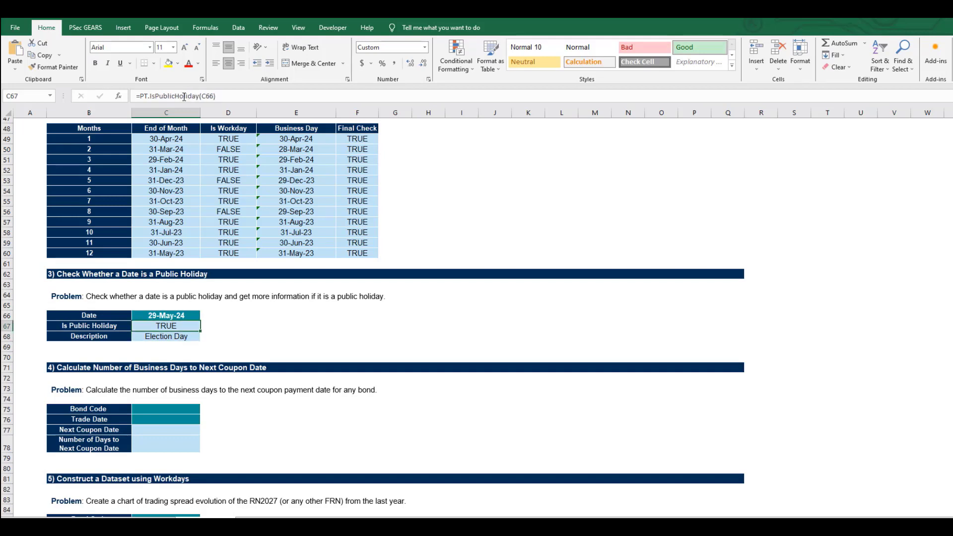
- Fill in section 4 with bond code R186 in C75 and today's date, 2024-05-14, as the fixed trade date in C76
{"action": "scroll", "coordinate": [155, 233], "scroll_direction": "down", "scroll_amount": 4}
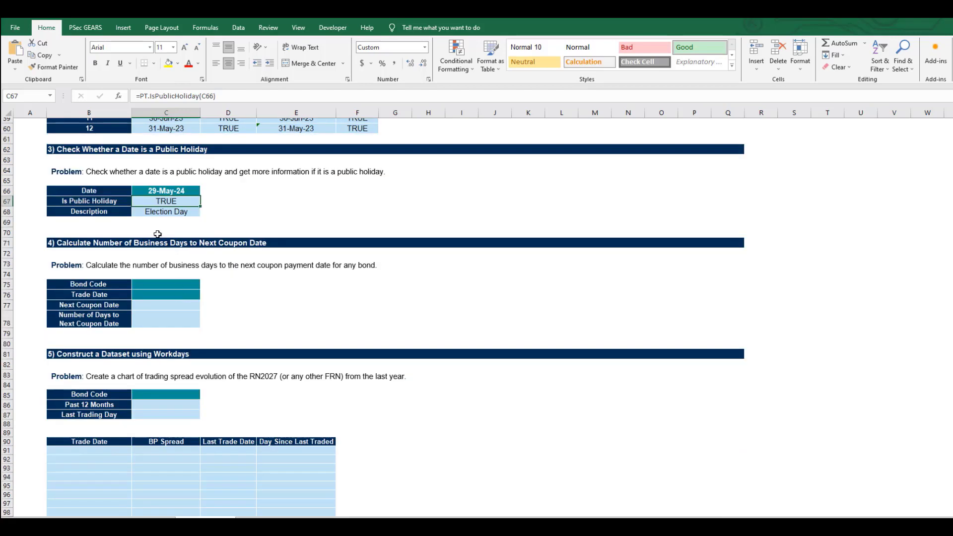
{"action": "scroll", "coordinate": [164, 208], "scroll_direction": "down", "scroll_amount": 2}
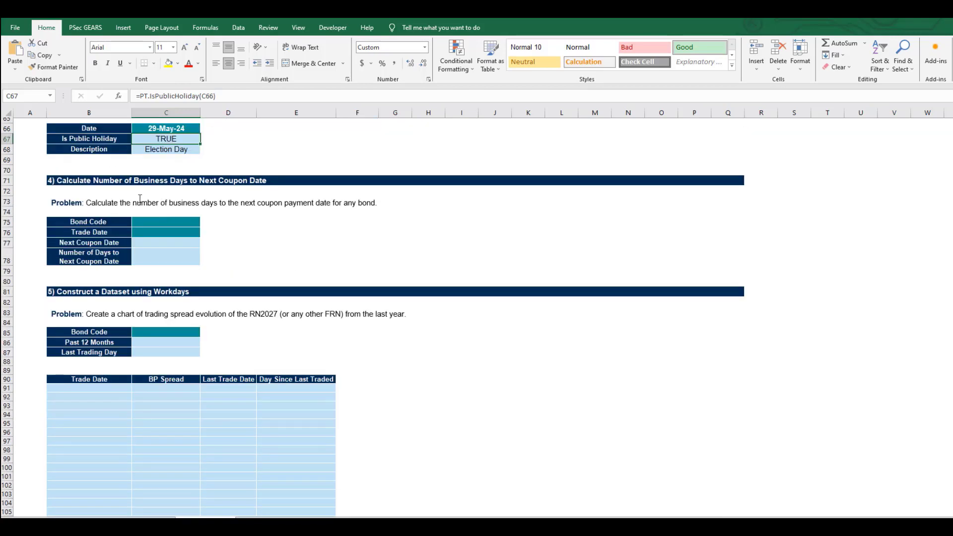
{"action": "left_click", "coordinate": [143, 224]}
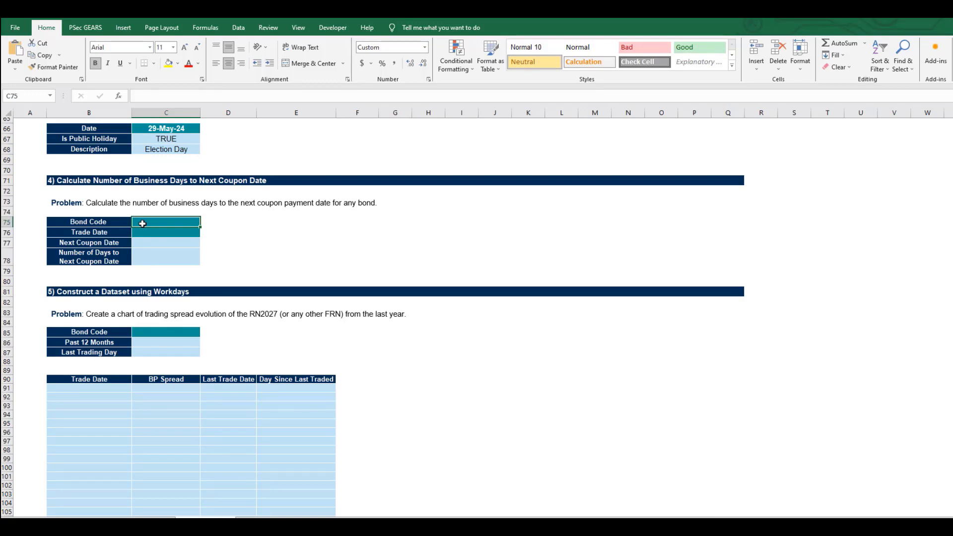
{"action": "type", "text": "'R186"}
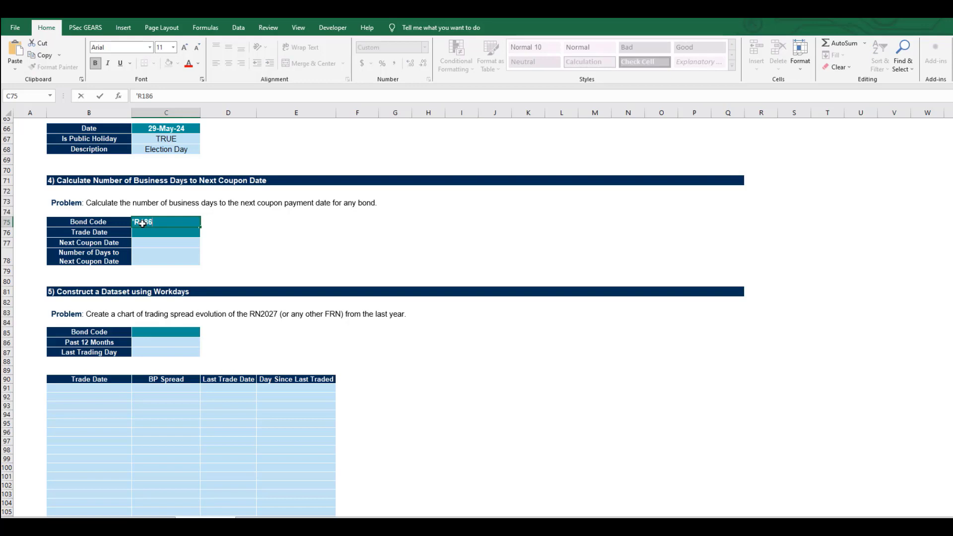
{"action": "key", "text": "Return"}
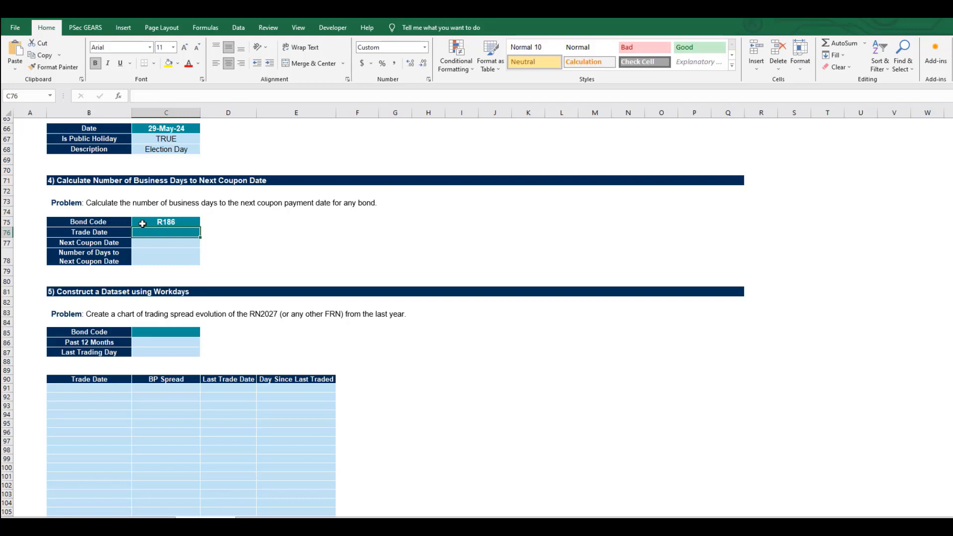
{"action": "key", "text": "ctrl+semicolon"}
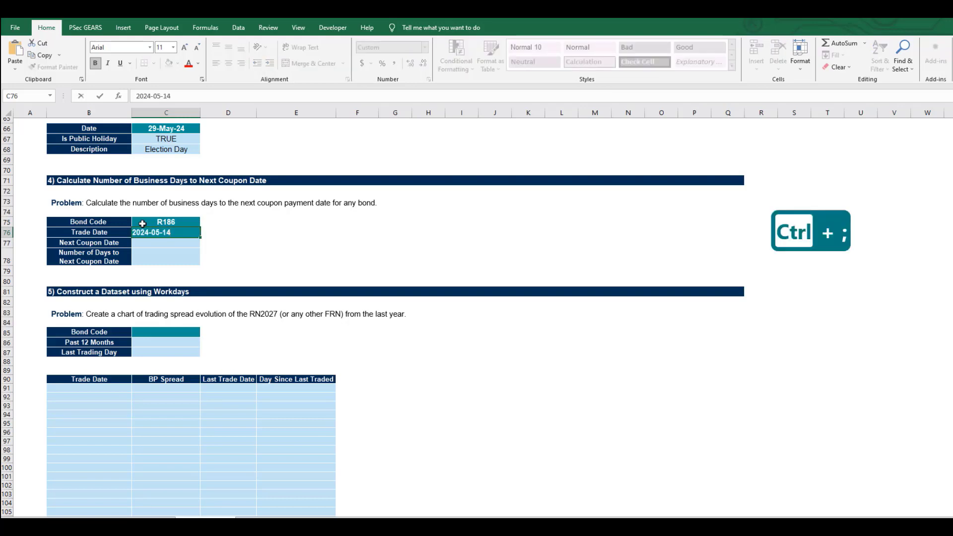
{"action": "key", "text": "Return"}
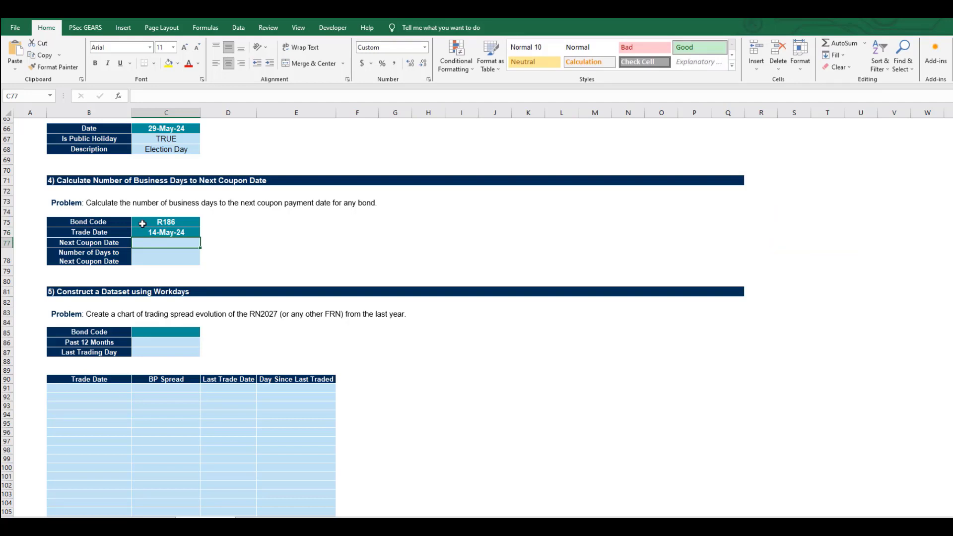
- Retrieve the bond's next coupon date in C77 with =PF.BondData($C$75, B77,$C$76), using absolute references for the bond code and trade date
{"action": "type", "text": "=PF.Bond"}
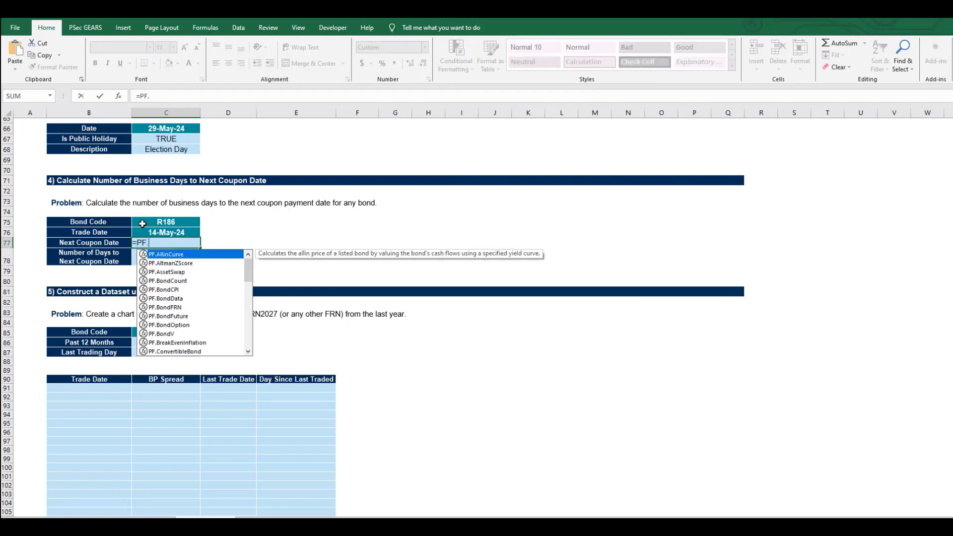
{"action": "key", "text": "Down"}
{"action": "key", "text": "Down"}
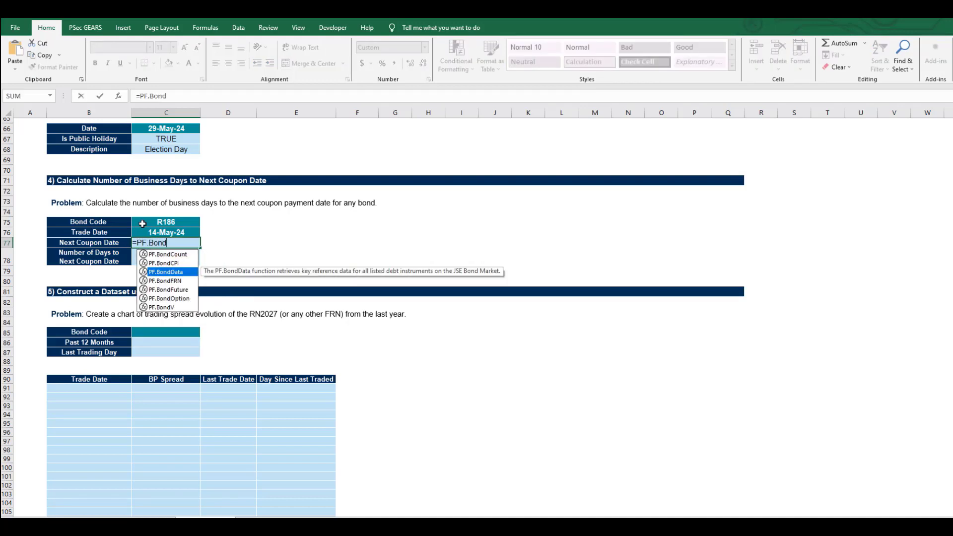
{"action": "key", "text": "Tab"}
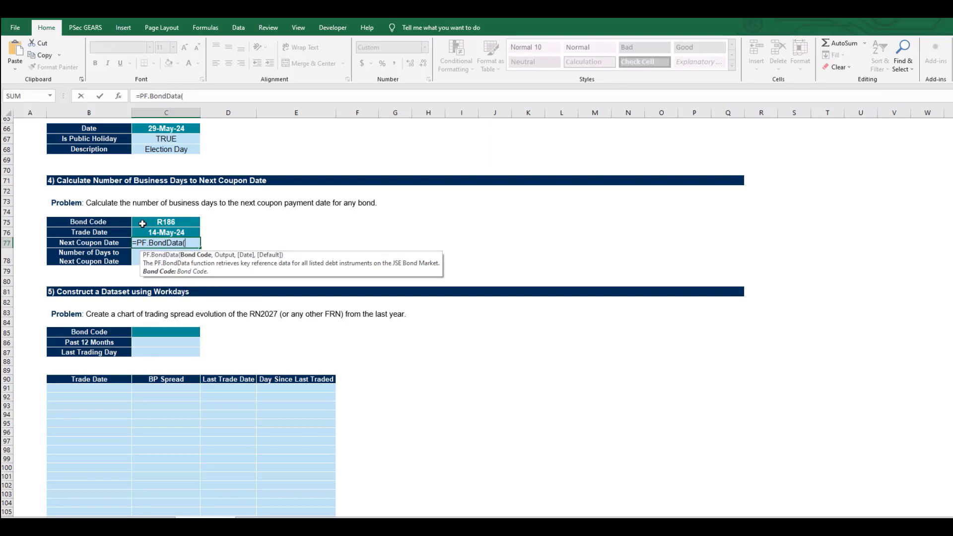
{"action": "left_click", "coordinate": [143, 224]}
{"action": "type", "text": ","}
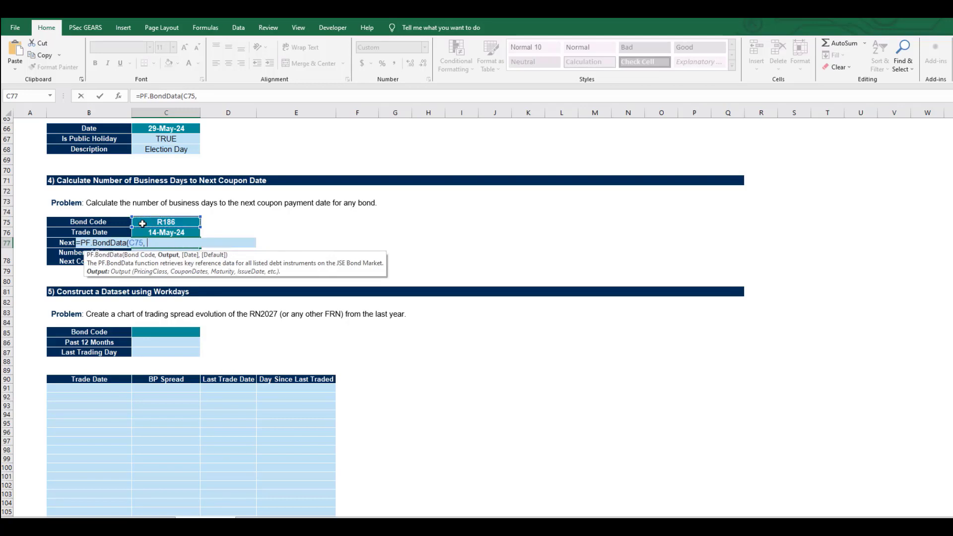
{"action": "key", "text": "Left"}
{"action": "type", "text": ","}
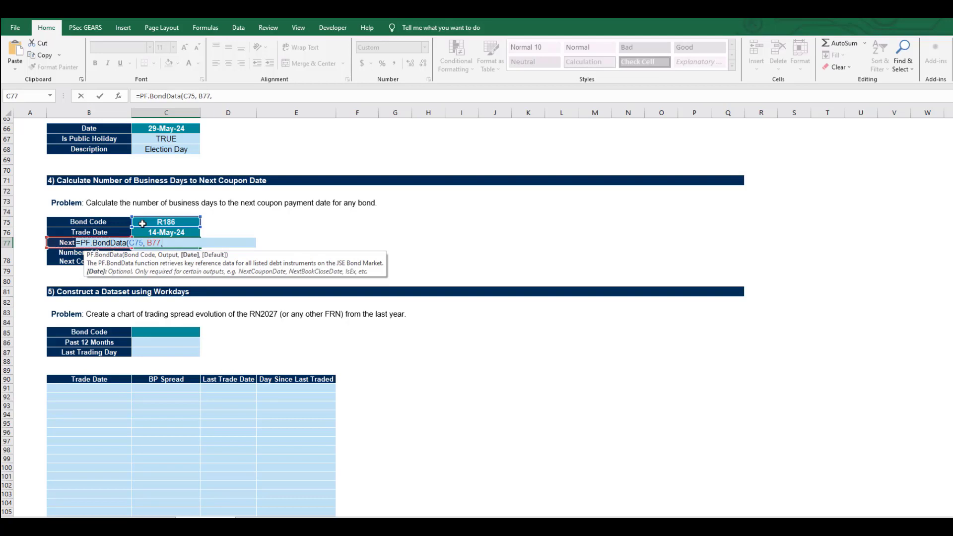
{"action": "key", "text": "Up"}
{"action": "key", "text": "F4"}
{"action": "left_click", "coordinate": [142, 242]}
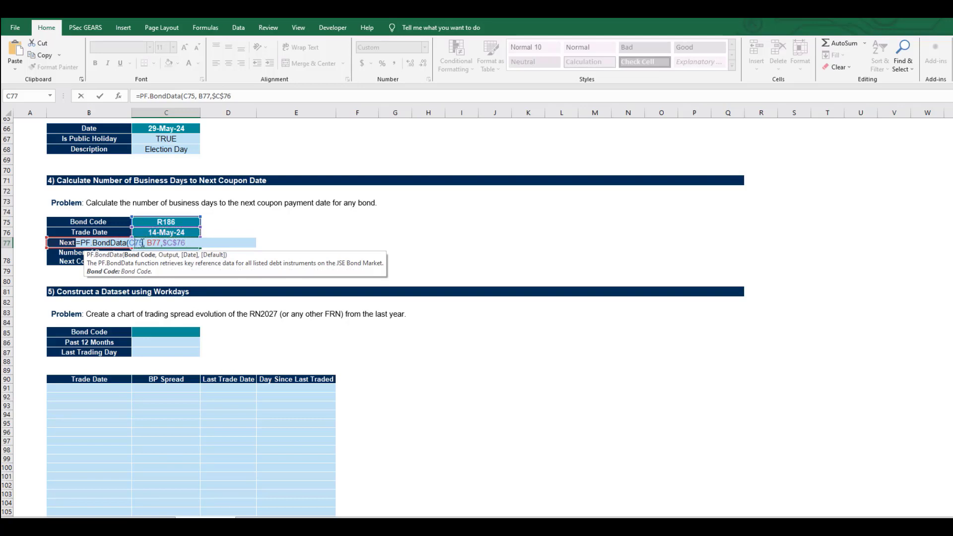
{"action": "key", "text": "F4"}
{"action": "left_click", "coordinate": [166, 243]}
{"action": "left_click", "coordinate": [201, 243]}
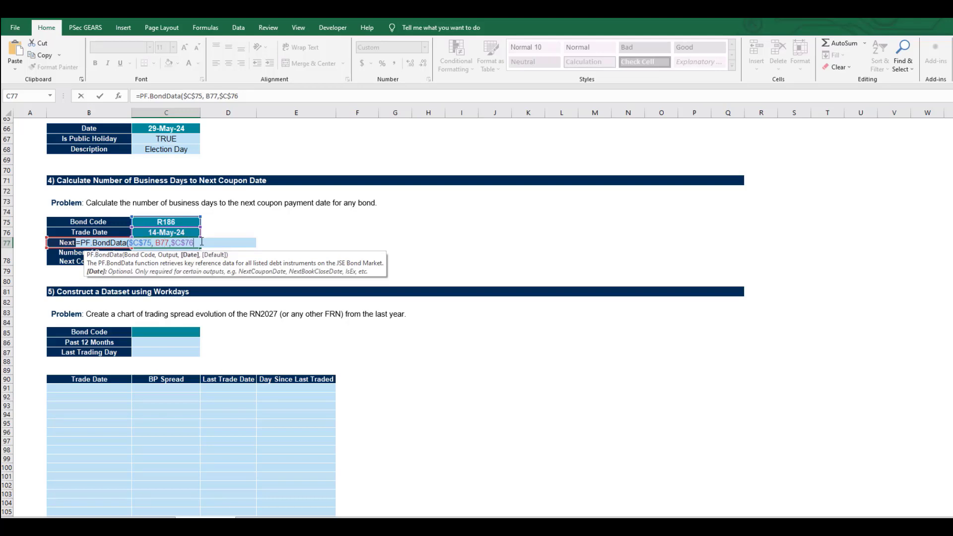
{"action": "key", "text": "Return"}
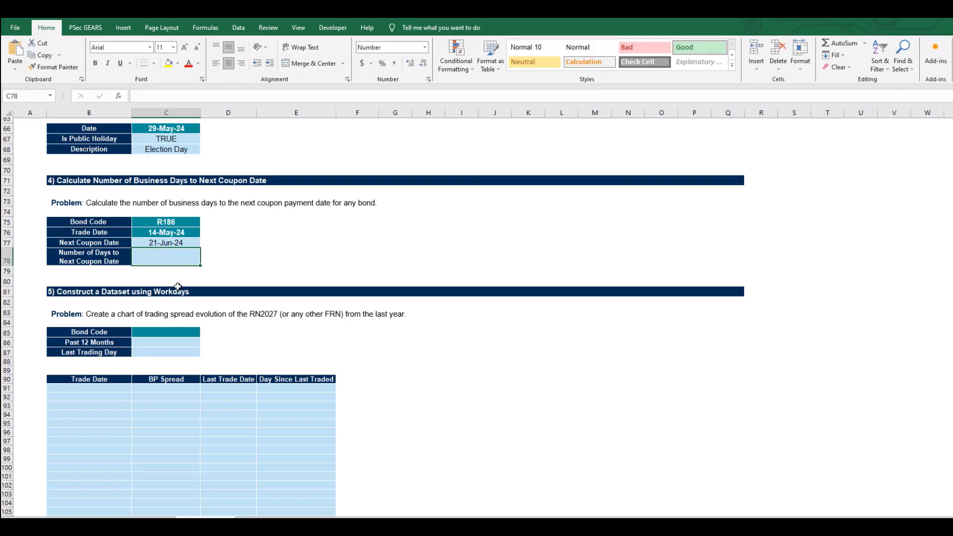
- Calculate the number of business days from trade date to next coupon date with =PT.NrWorkDays(C76,C77) in C78
{"action": "type", "text": "="}
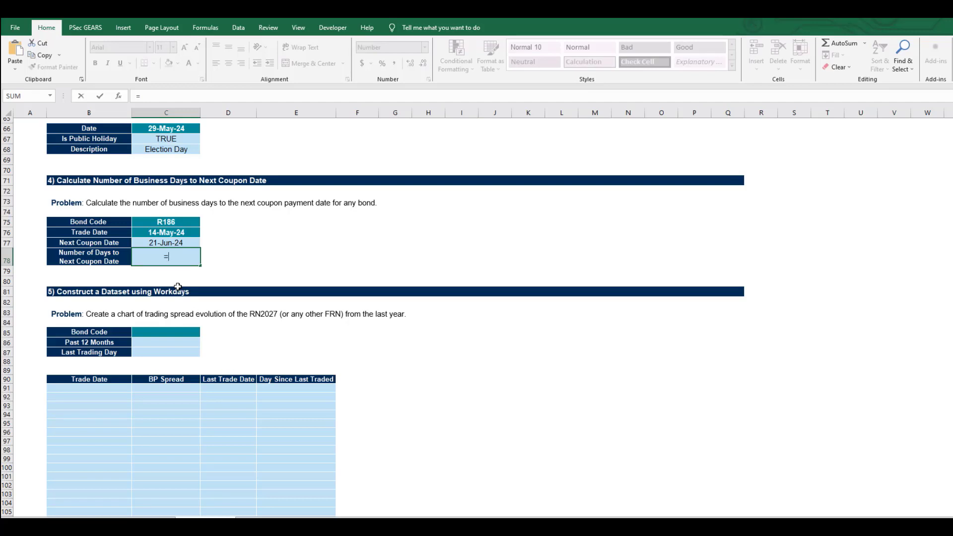
{"action": "type", "text": "PT"}
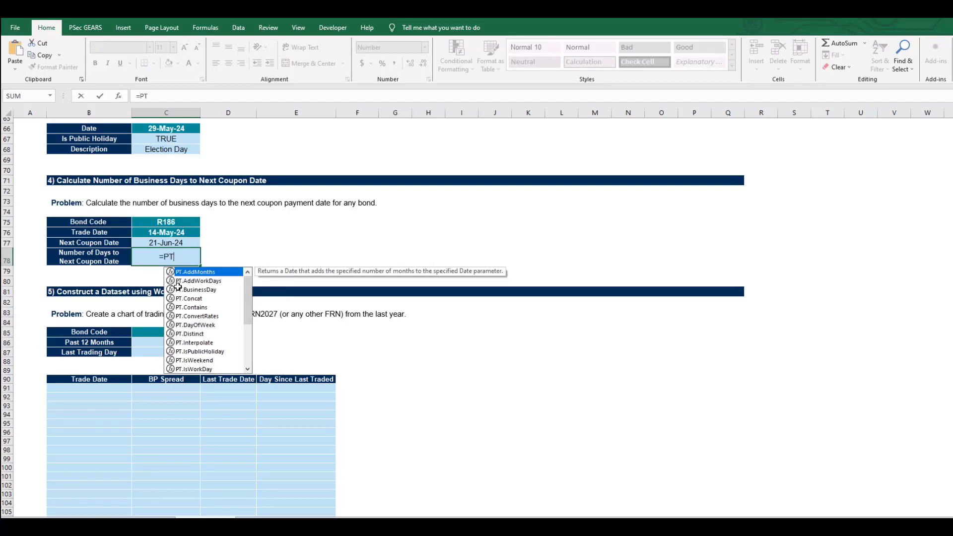
{"action": "type", "text": ".NrW"}
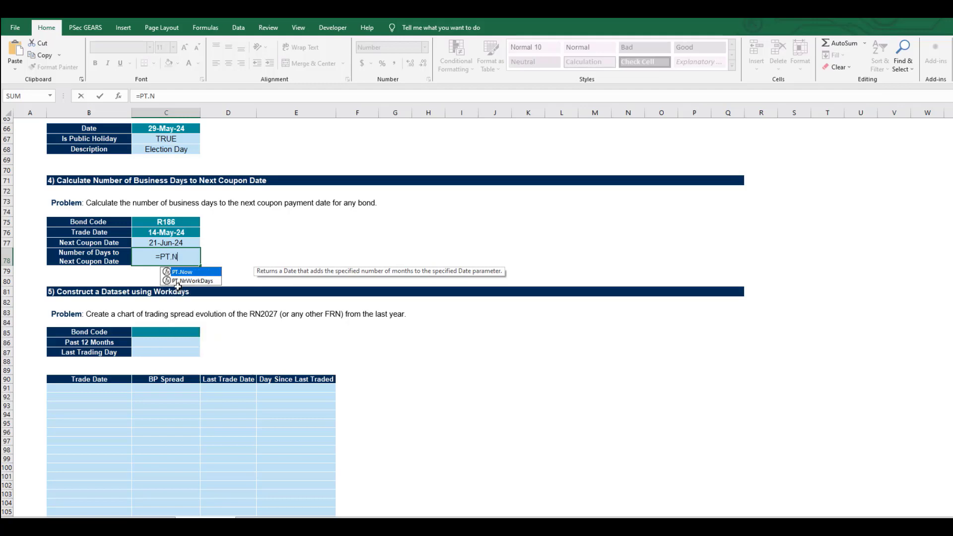
{"action": "key", "text": "Tab"}
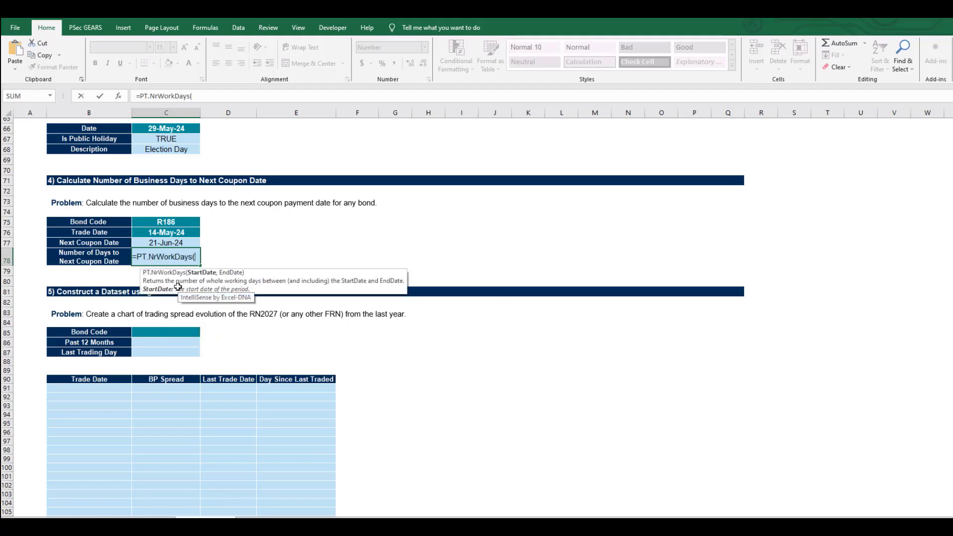
{"action": "key", "text": "Up"}
{"action": "key", "text": "Up"}
{"action": "type", "text": ","}
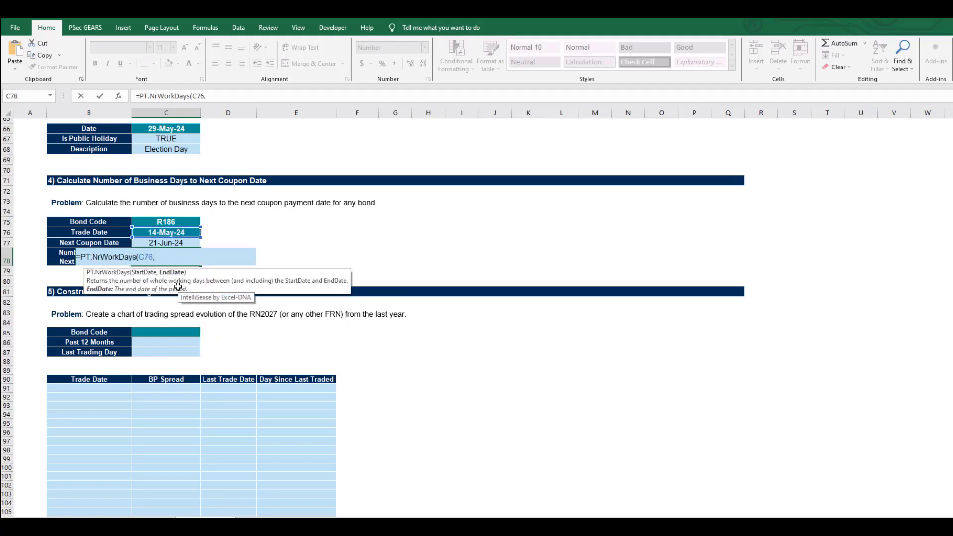
{"action": "key", "text": "Up"}
{"action": "type", "text": ")"}
{"action": "key", "text": "Return"}
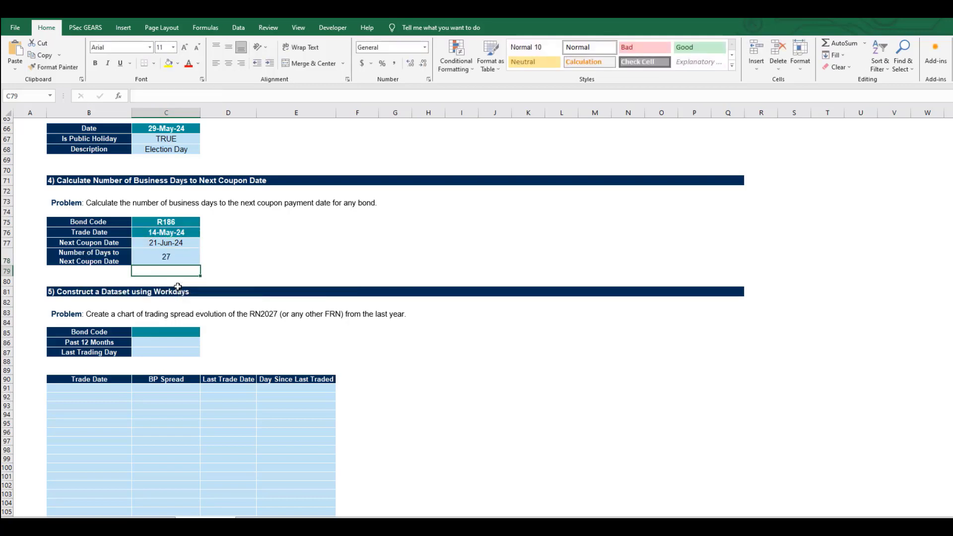
- Review the business-day calculation in C76:C78, including the PT.NrWorkDays function arguments and its help page
{"action": "key", "text": "Up"}
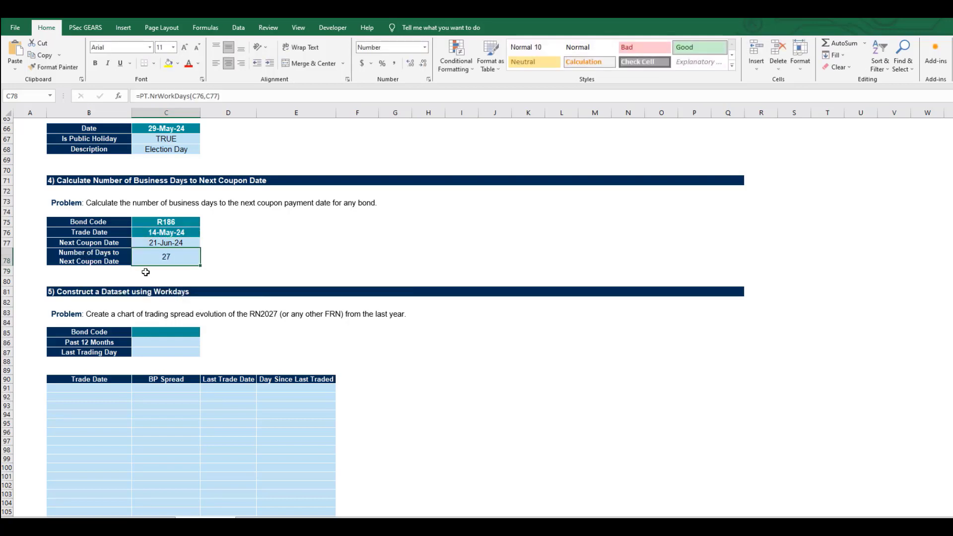
{"action": "left_click", "coordinate": [169, 232]}
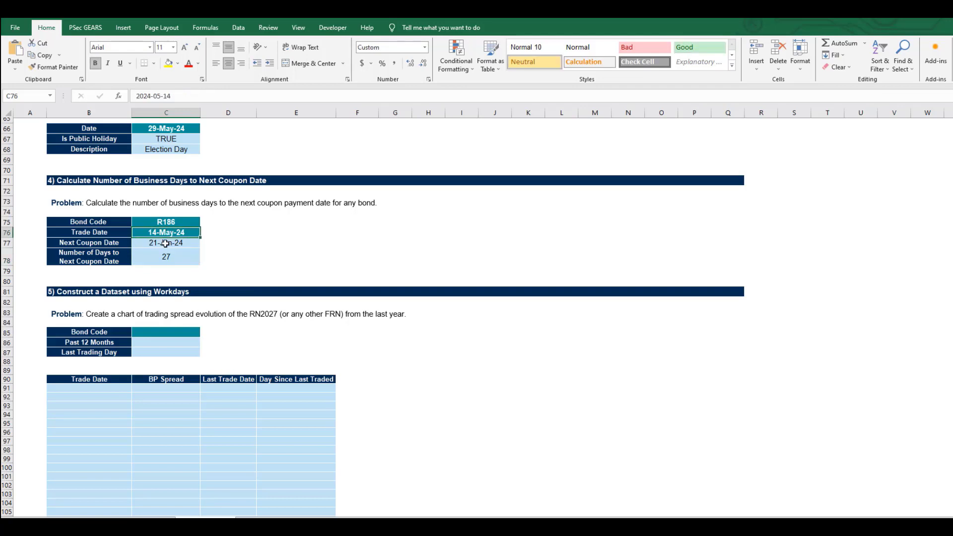
{"action": "left_click", "coordinate": [165, 242]}
{"action": "left_click", "coordinate": [165, 257]}
{"action": "left_click", "coordinate": [174, 96]}
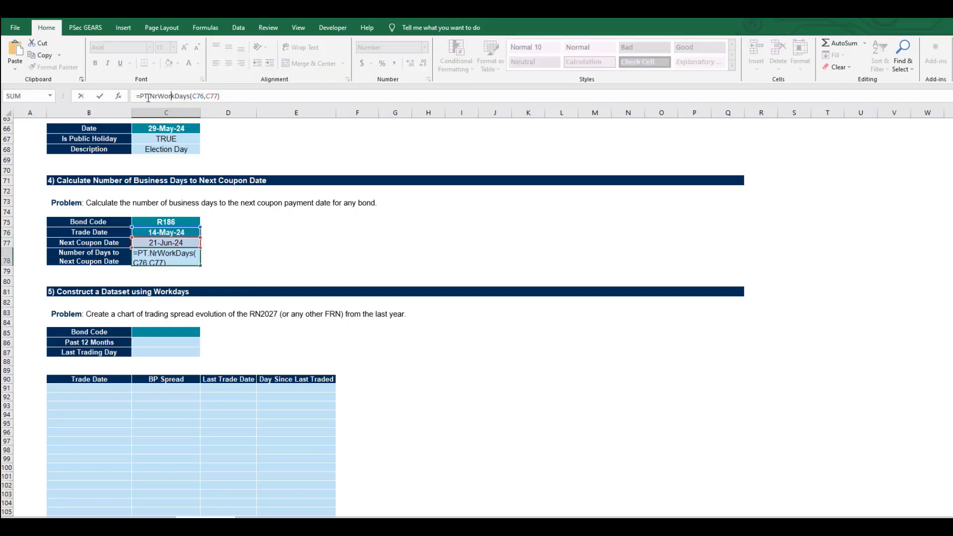
{"action": "left_click", "coordinate": [119, 96]}
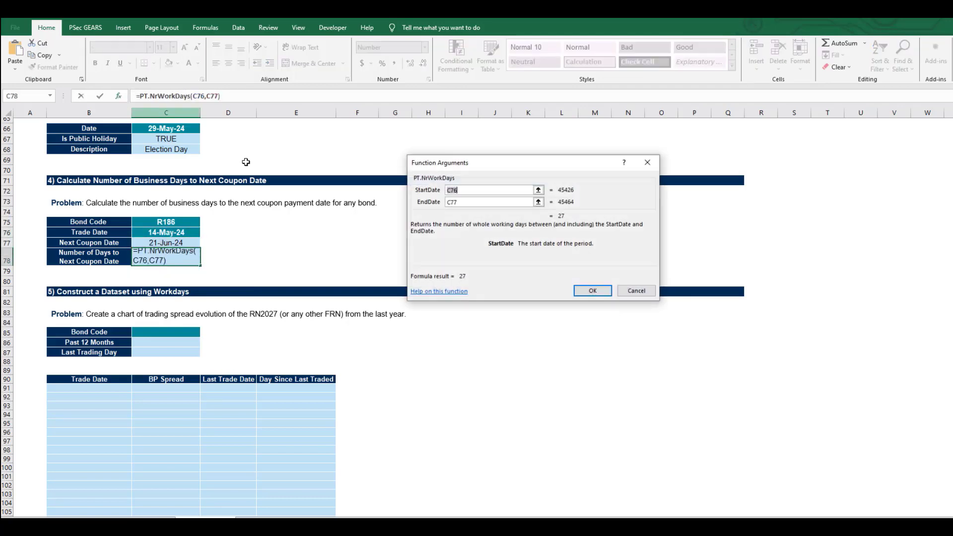
{"action": "left_click", "coordinate": [473, 188]}
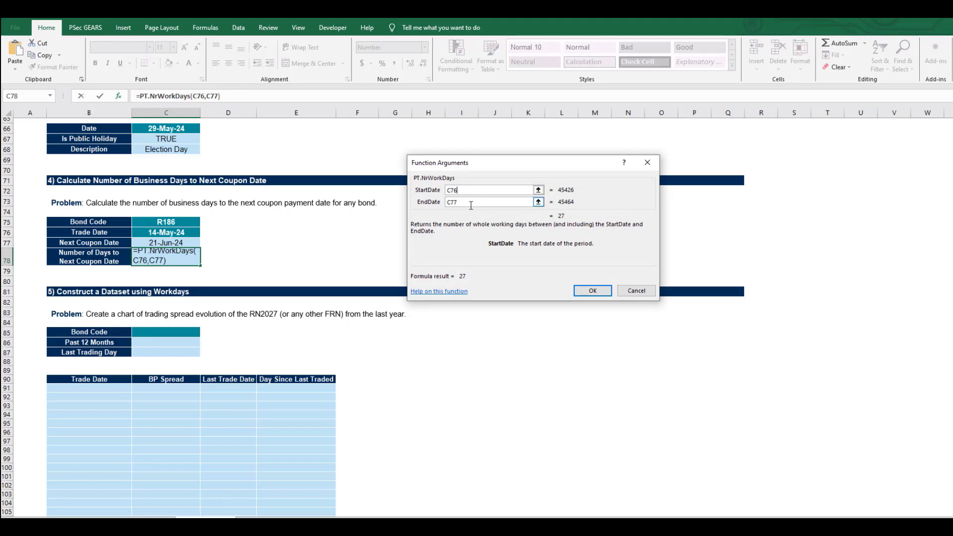
{"action": "left_click", "coordinate": [475, 202]}
{"action": "left_click", "coordinate": [450, 293]}
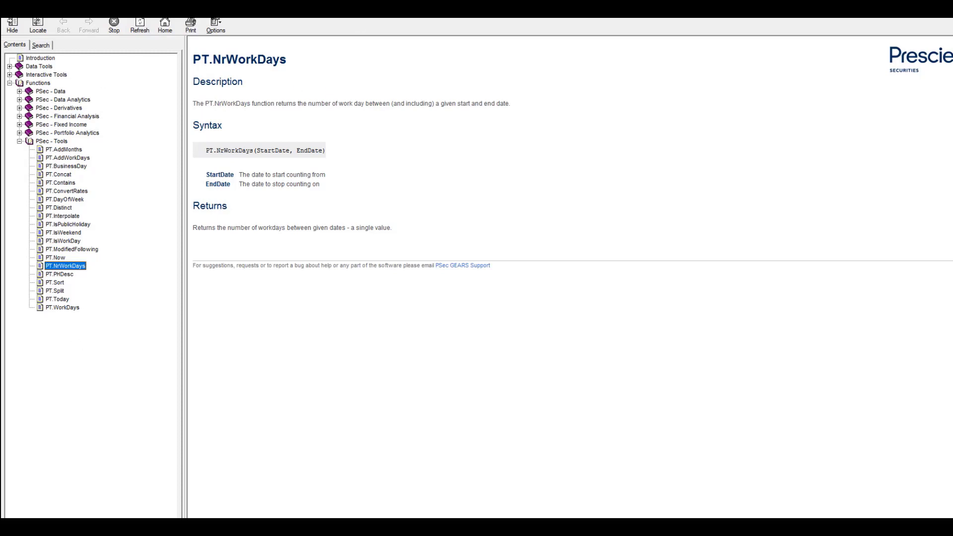
{"action": "key", "text": "alt+F4"}
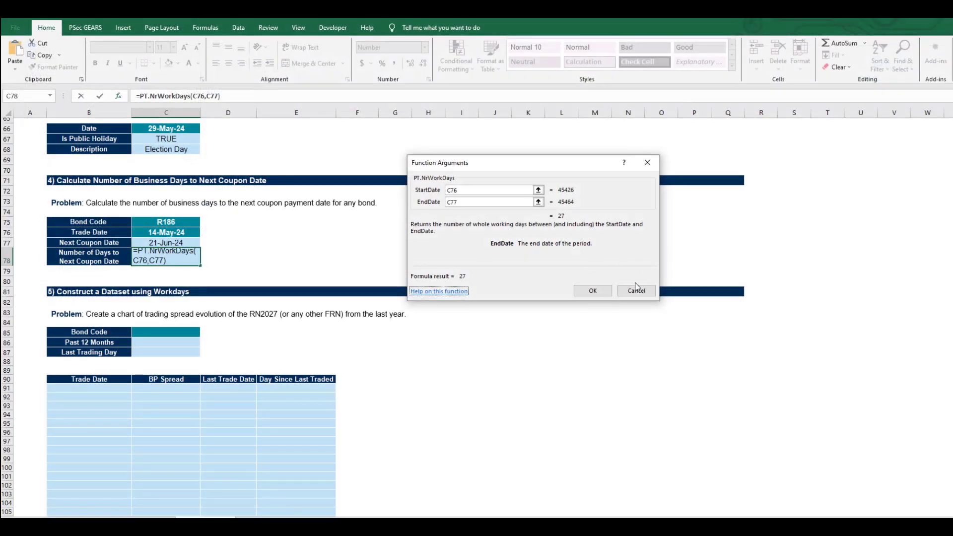
{"action": "left_click", "coordinate": [579, 287]}
- Enter bond code RN2027 in C85 of section 5
{"action": "scroll", "coordinate": [110, 289], "scroll_direction": "down", "scroll_amount": 3}
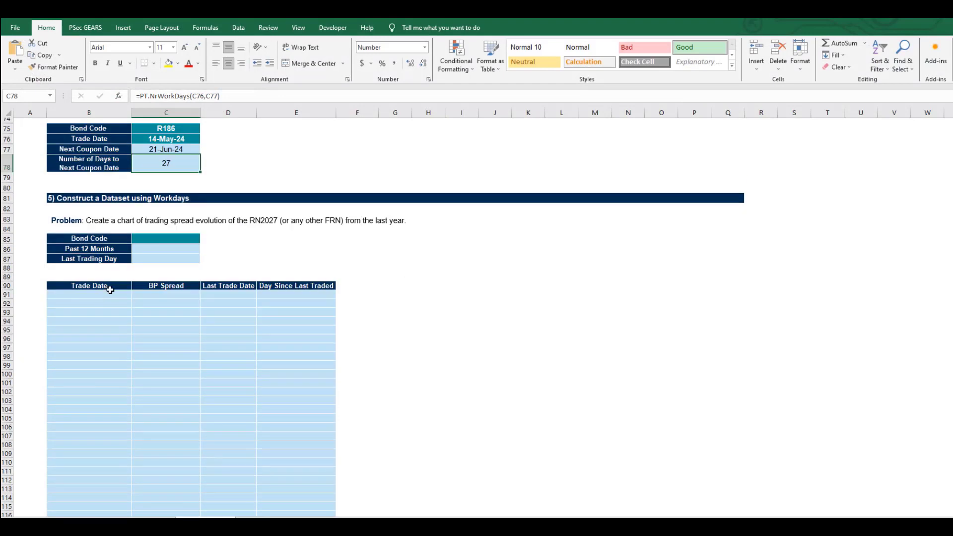
{"action": "left_click", "coordinate": [161, 238]}
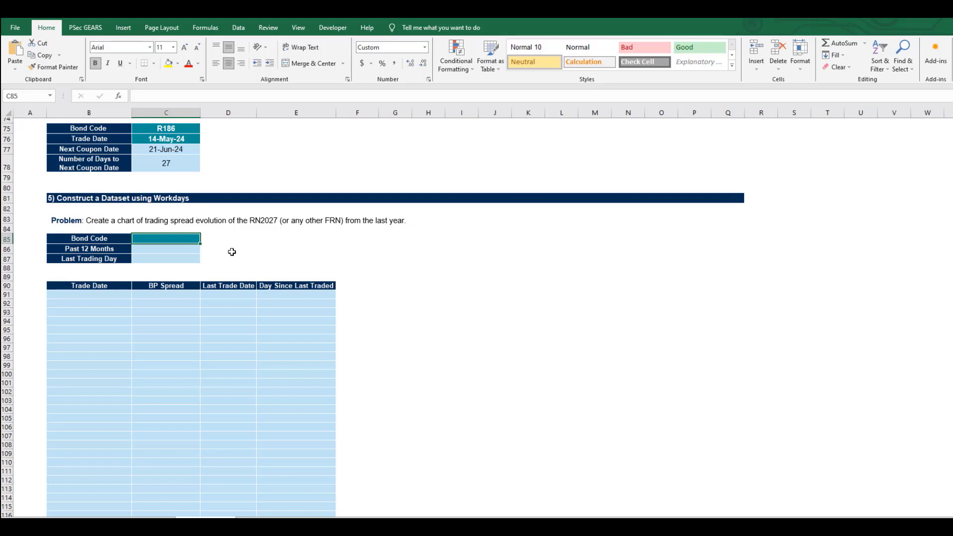
{"action": "type", "text": "'R12"}
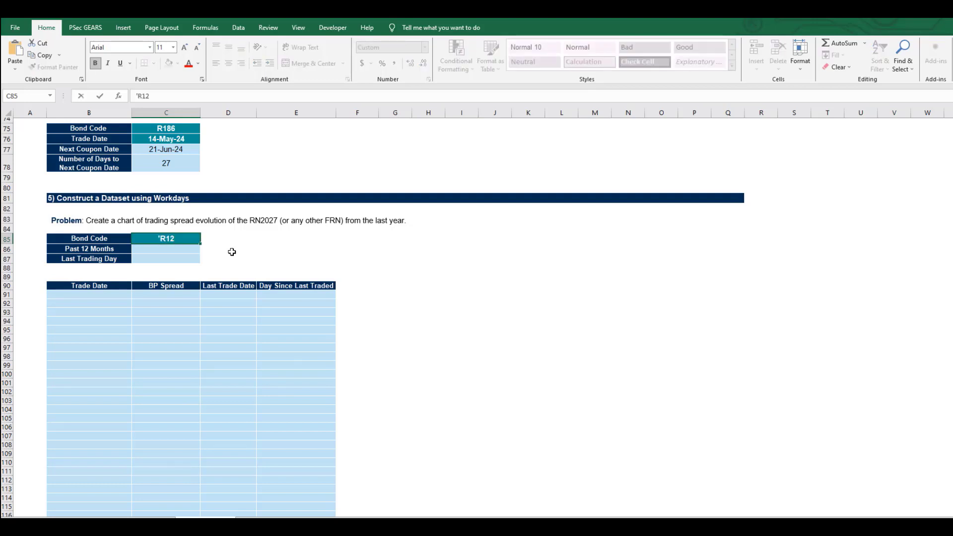
{"action": "key", "text": "BackSpace"}
{"action": "key", "text": "BackSpace"}
{"action": "type", "text": "N2027"}
{"action": "key", "text": "Return"}
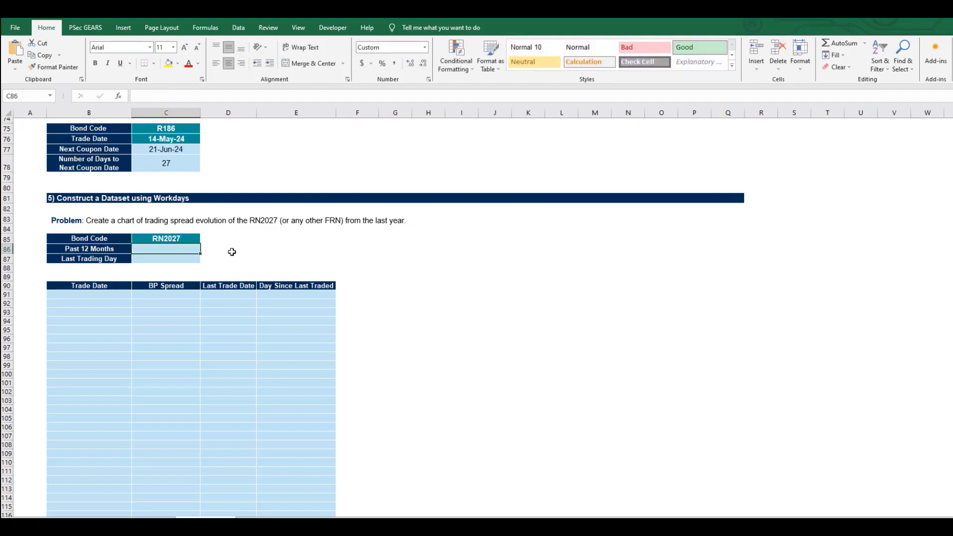
- Calculate the last trading day in C87 with =PT.AddWorkDays(PT.Today(), -1)
{"action": "key", "text": "Down"}
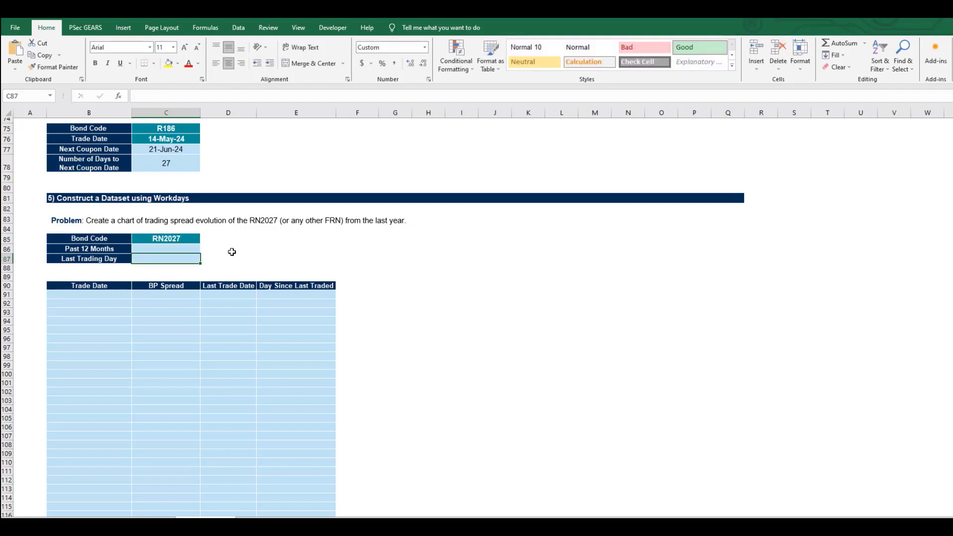
{"action": "type", "text": "="}
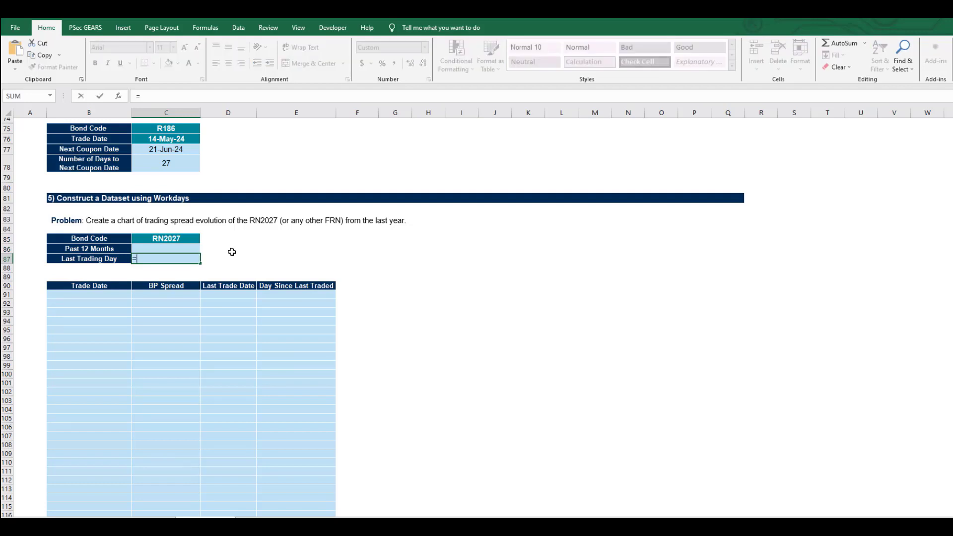
{"action": "type", "text": "PT.Ad"}
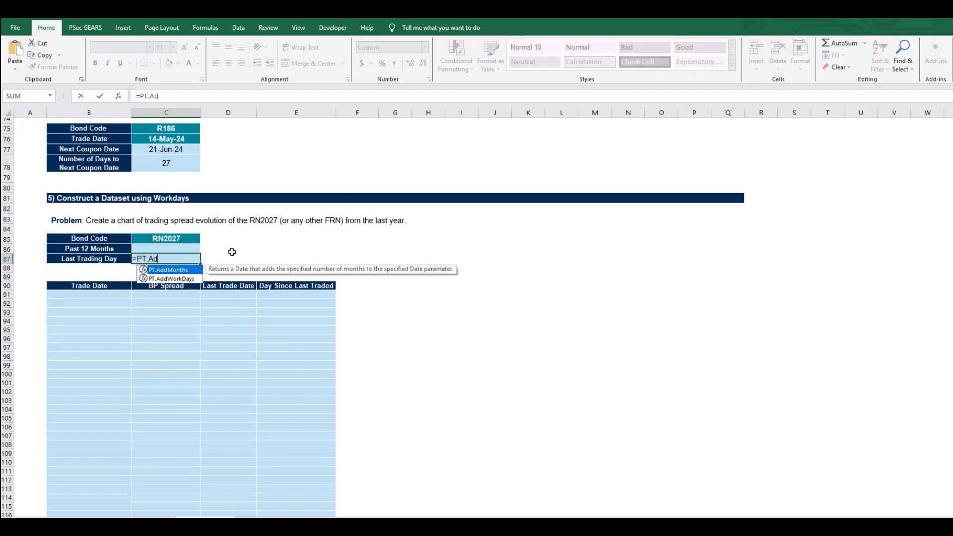
{"action": "key", "text": "Down"}
{"action": "key", "text": "Tab"}
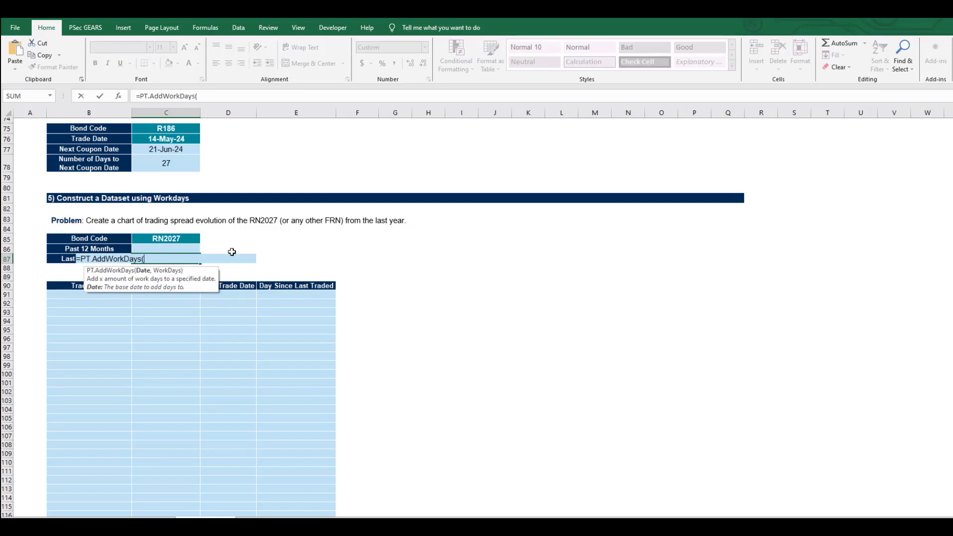
{"action": "type", "text": "PT.Today"}
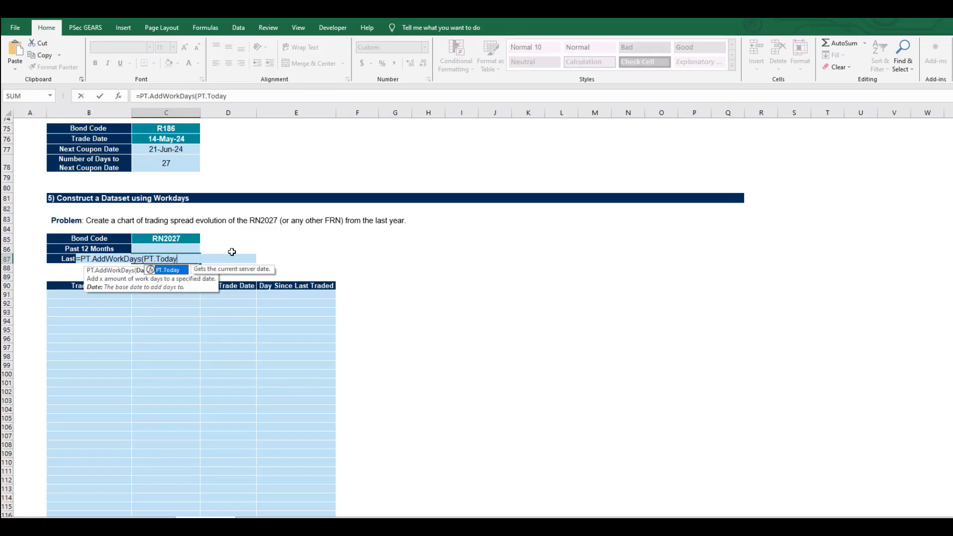
{"action": "type", "text": "(), "}
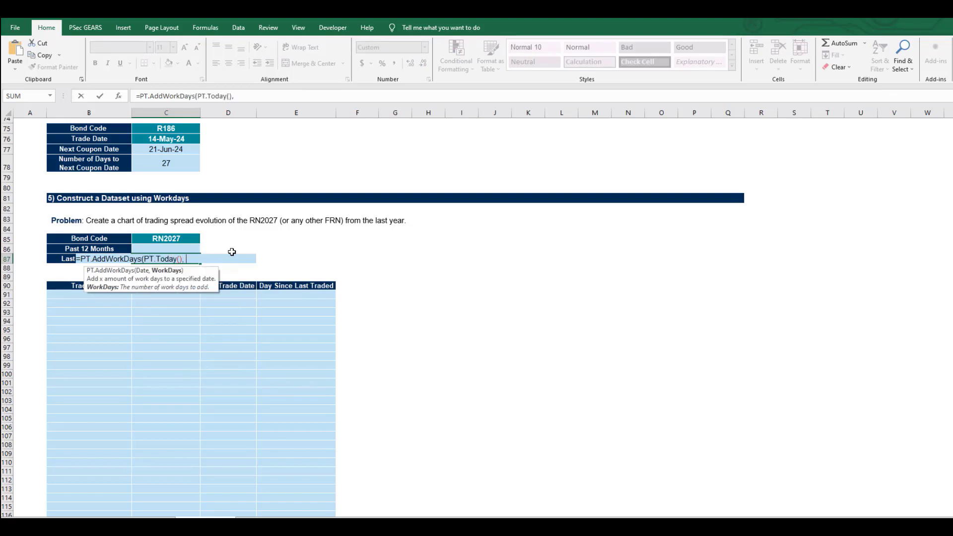
{"action": "type", "text": "-1)"}
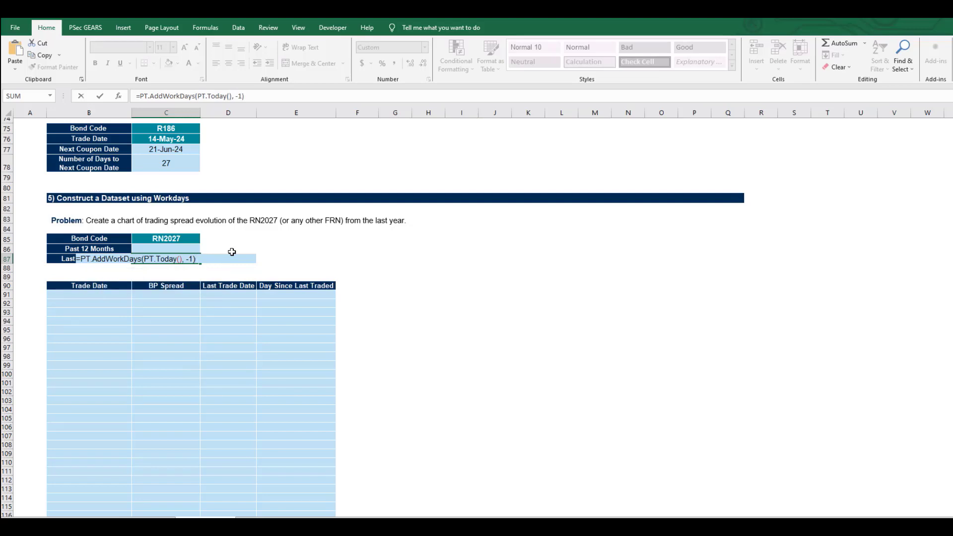
{"action": "key", "text": "Return"}
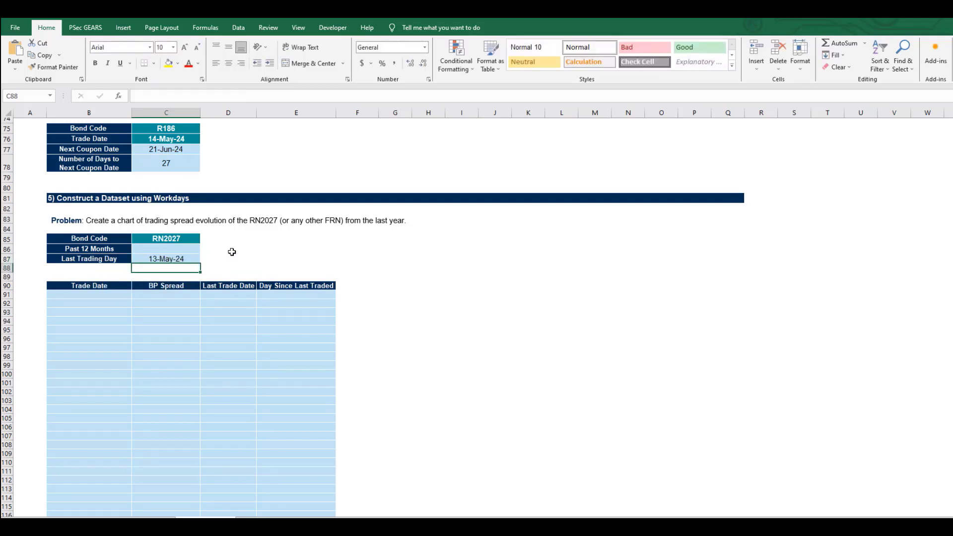
- Calculate the Past 12 Months start date in C86 with =PT.AddWorkDays(C87, -252), counting back from the last trading day
{"action": "key", "text": "Up"}
{"action": "key", "text": "Up"}
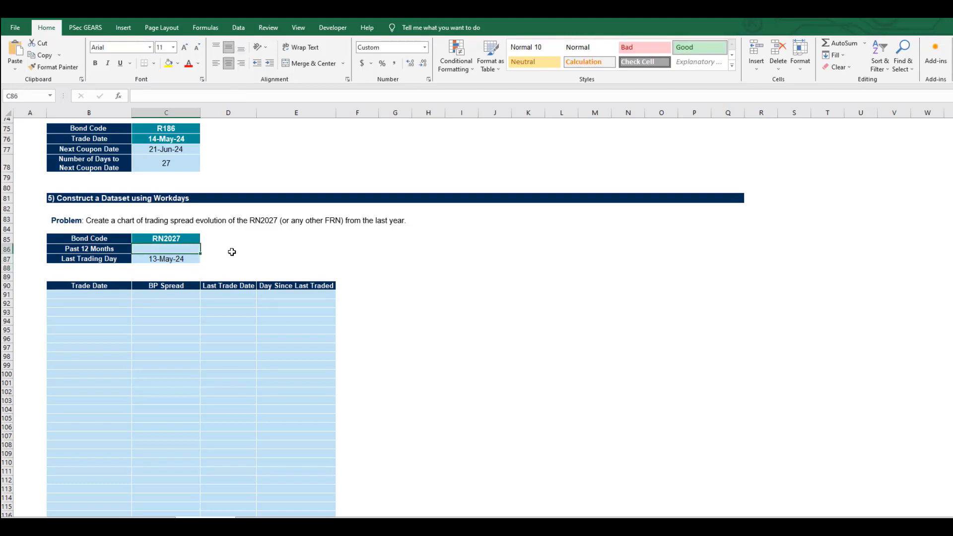
{"action": "type", "text": "=PT"}
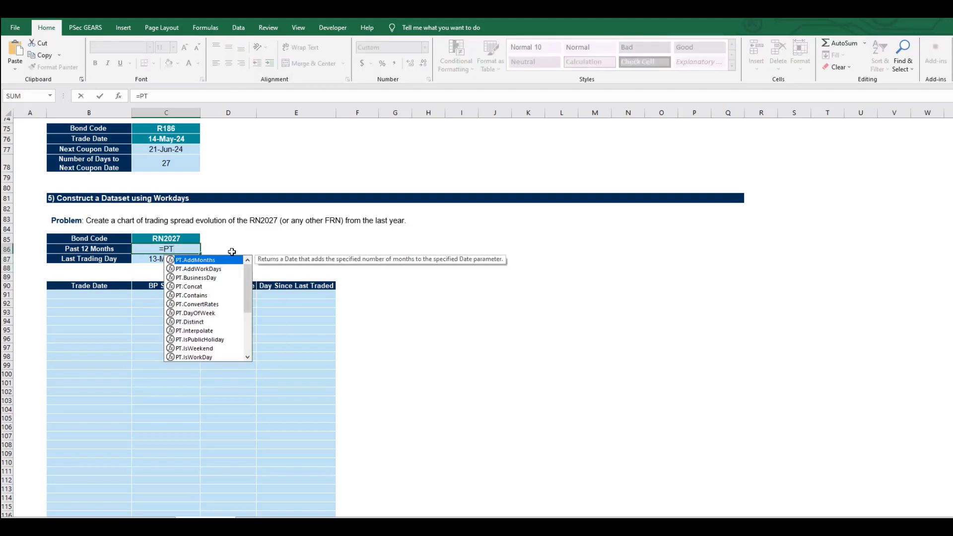
{"action": "type", "text": ".AddWorkD"}
{"action": "key", "text": "Down"}
{"action": "key", "text": "Tab"}
{"action": "key", "text": "Down"}
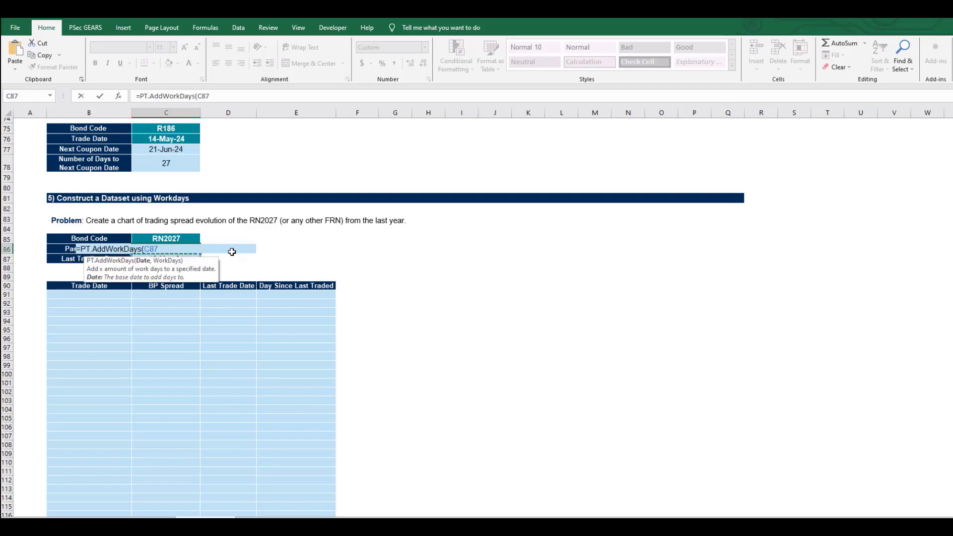
{"action": "type", "text": ","}
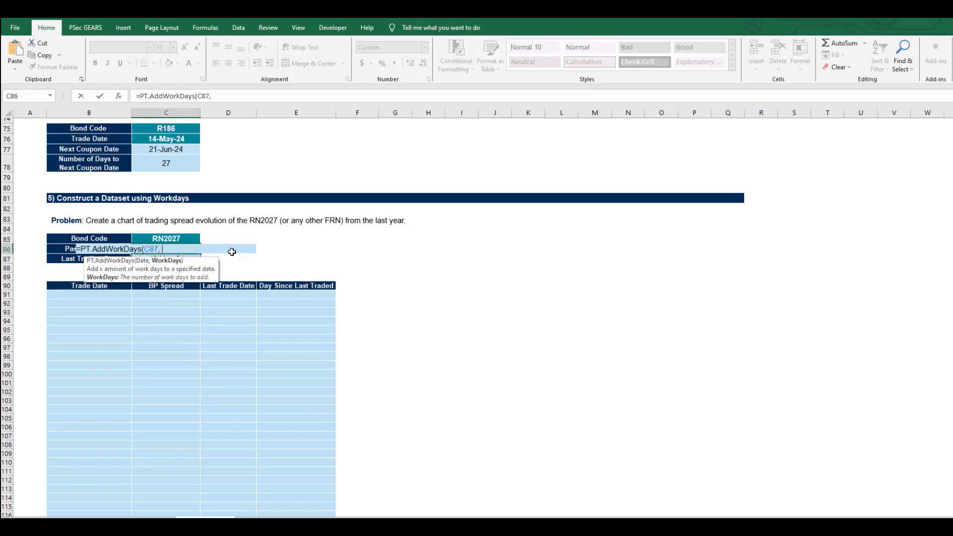
{"action": "type", "text": " -252)"}
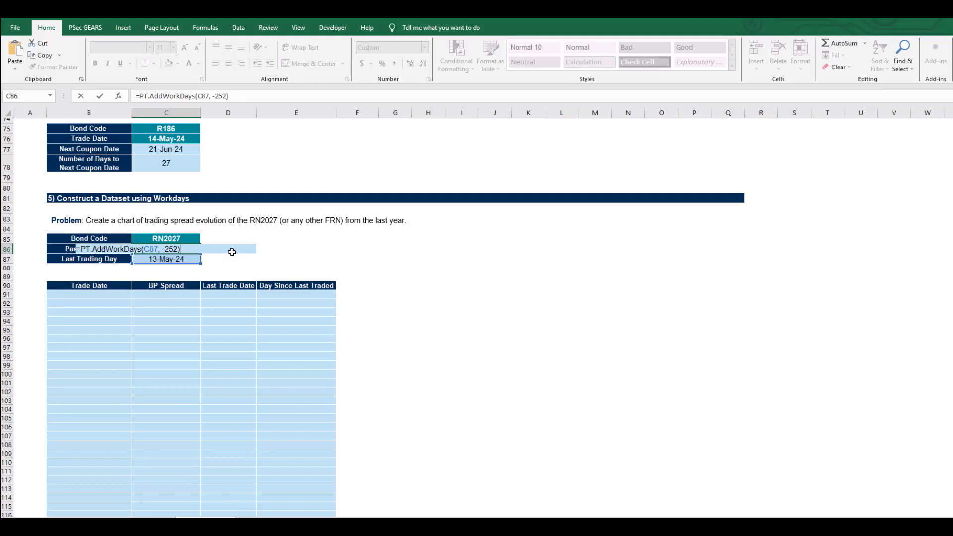
{"action": "key", "text": "Return"}
- Generate the Trade Date column from B91 with =PT.WorkDays(C86,C87), listing every business day between the two dates
{"action": "key", "text": "Down"}
{"action": "key", "text": "Down"}
{"action": "key", "text": "Down"}
{"action": "key", "text": "Down"}
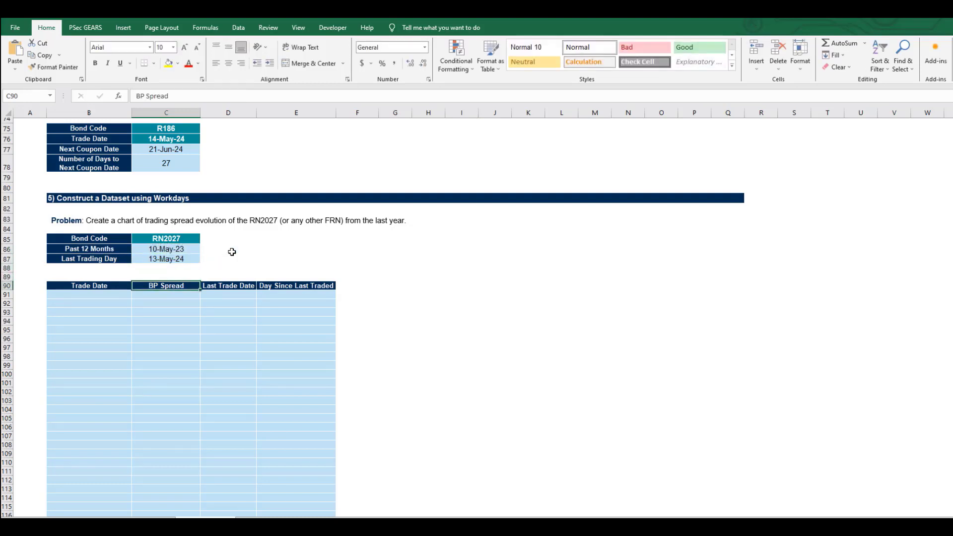
{"action": "key", "text": "Left"}
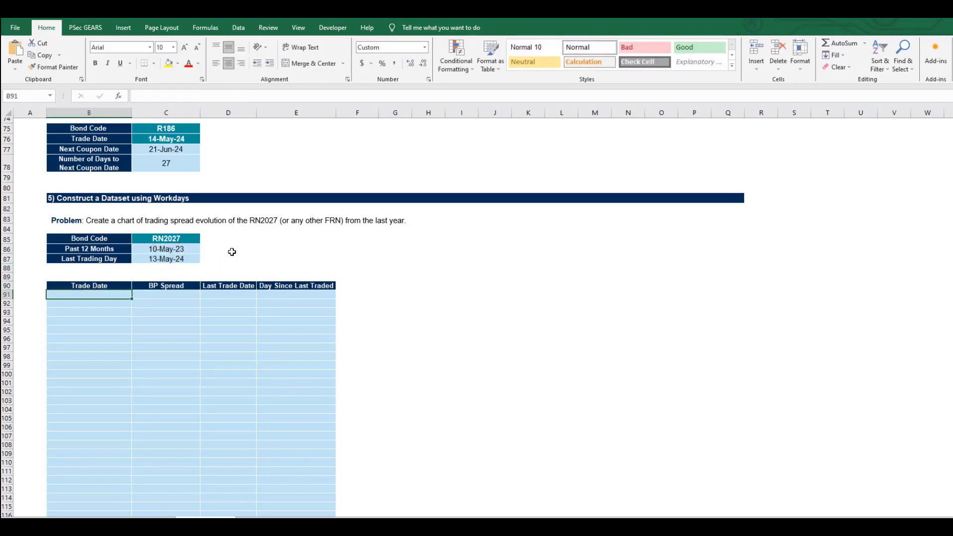
{"action": "type", "text": "=PT"}
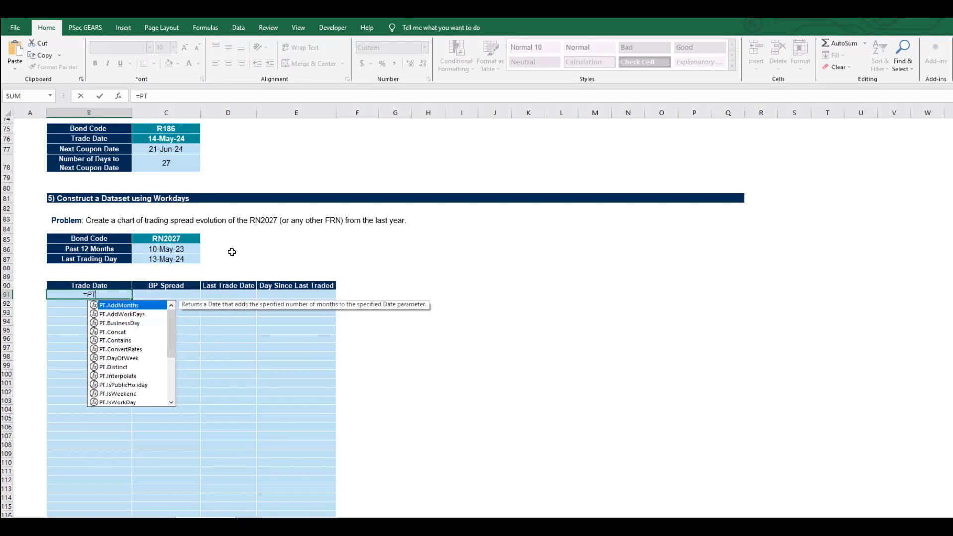
{"action": "type", "text": ".W"}
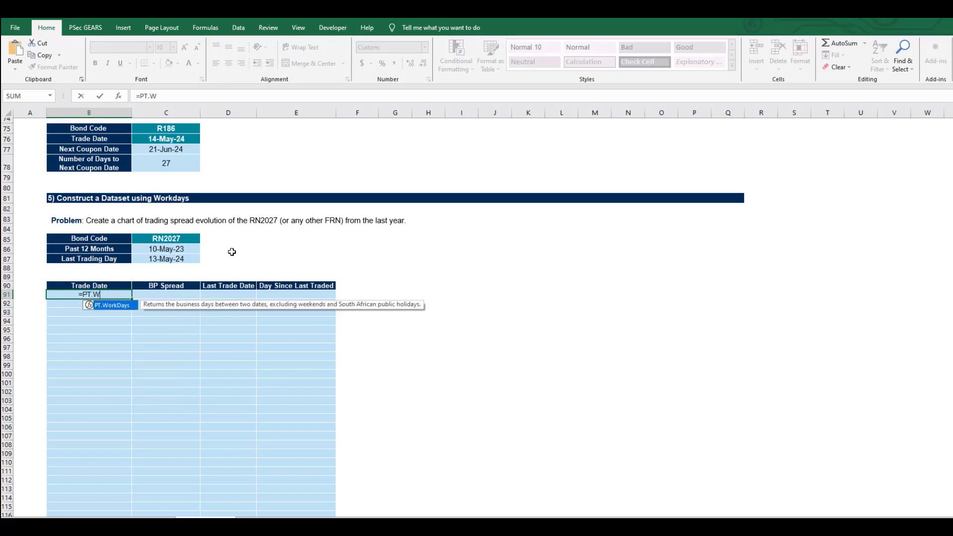
{"action": "key", "text": "Tab"}
{"action": "key", "text": "Up"}
{"action": "key", "text": "Up"}
{"action": "key", "text": "Up"}
{"action": "key", "text": "Up"}
{"action": "key", "text": "Up"}
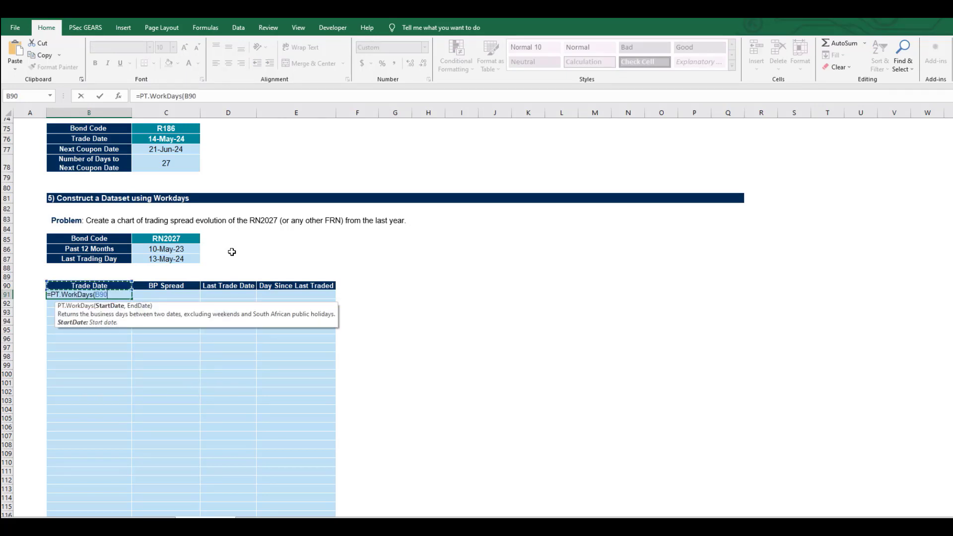
{"action": "key", "text": "Right"}
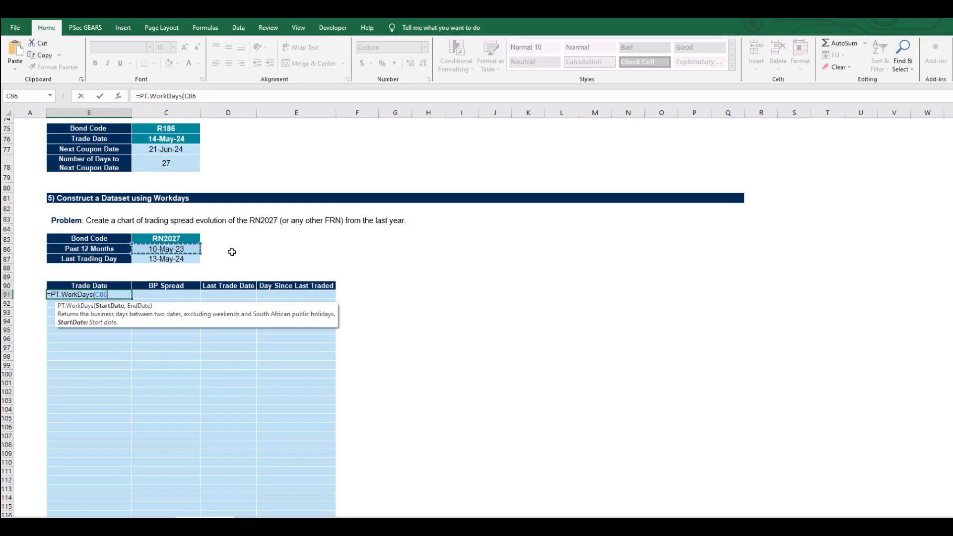
{"action": "type", "text": ","}
{"action": "key", "text": "Up"}
{"action": "key", "text": "Up"}
{"action": "key", "text": "Up"}
{"action": "key", "text": "Up"}
{"action": "key", "text": "Right"}
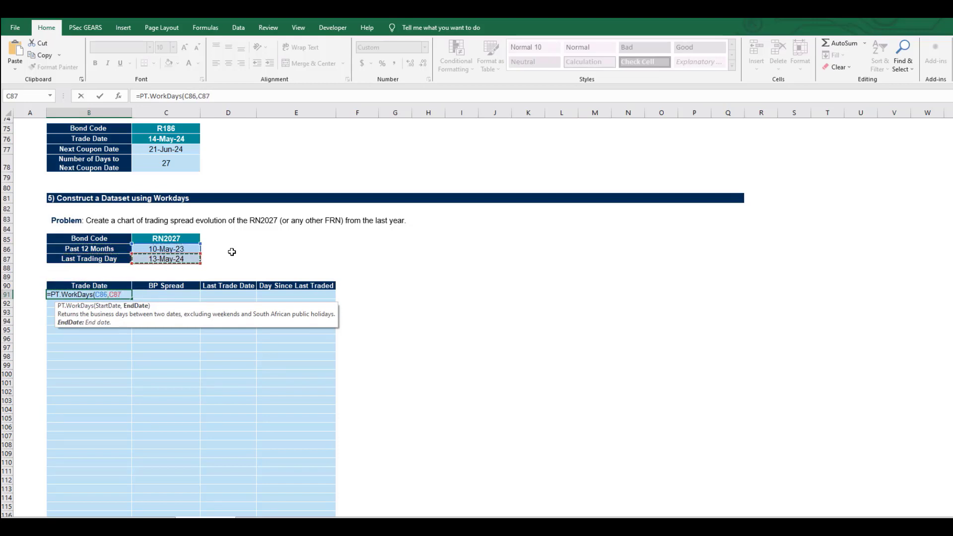
{"action": "key", "text": "Return"}
- Check the generated trade dates down to the end of the list, and return to the first BP Spread cell, C91
{"action": "key", "text": "Down"}
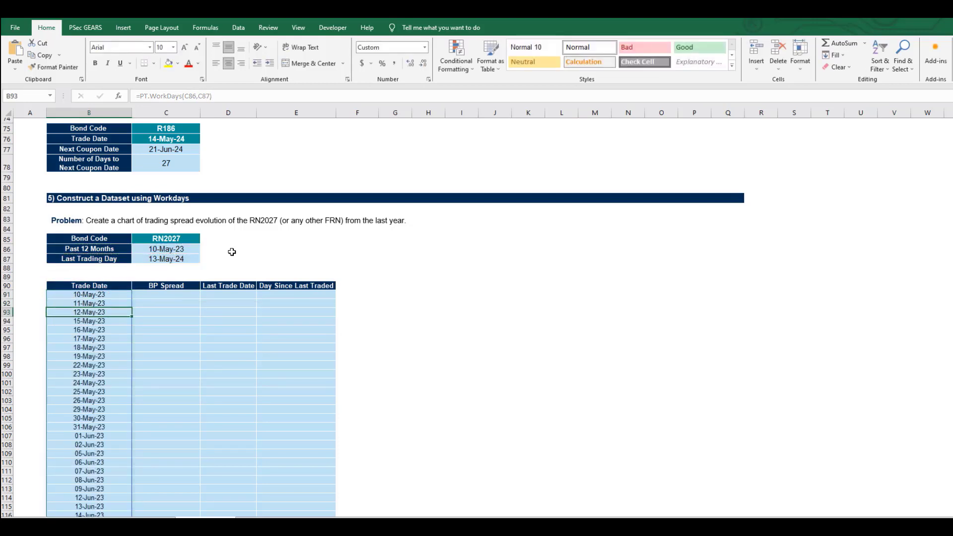
{"action": "key", "text": "ctrl+Down"}
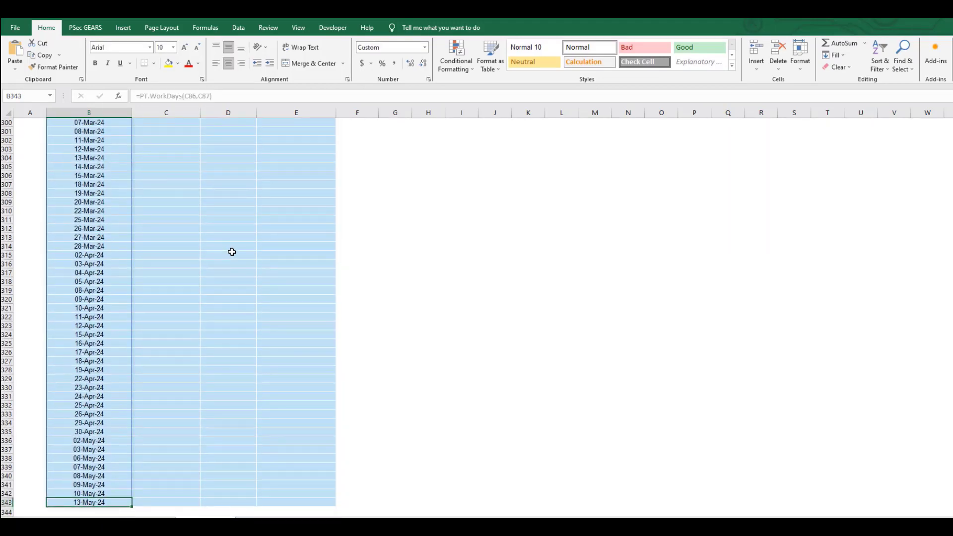
{"action": "key", "text": "ctrl+Up"}
{"action": "key", "text": "Up"}
{"action": "key", "text": "Up"}
{"action": "key", "text": "Up"}
{"action": "key", "text": "Up"}
{"action": "key", "text": "Up"}
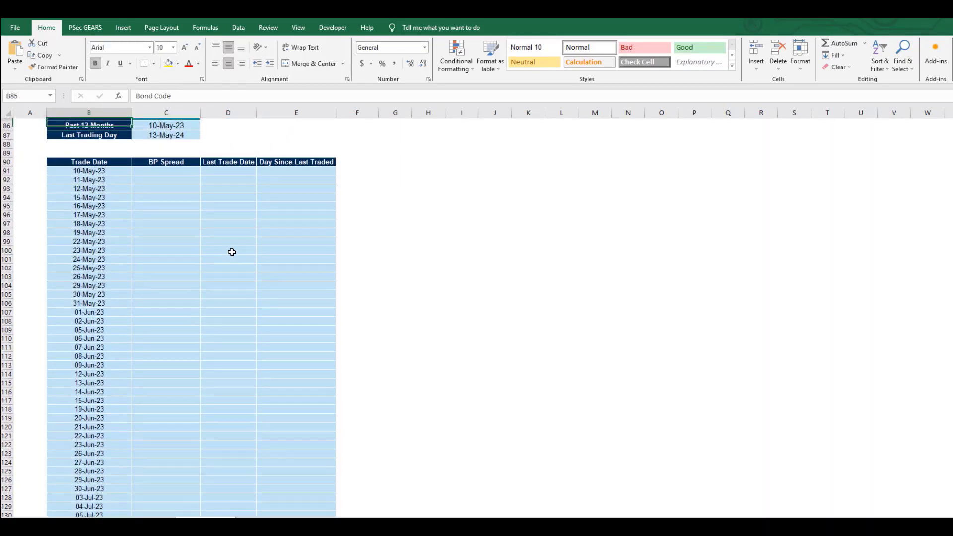
{"action": "scroll", "coordinate": [155, 253], "scroll_direction": "up", "scroll_amount": 4}
{"action": "left_click", "coordinate": [105, 303]}
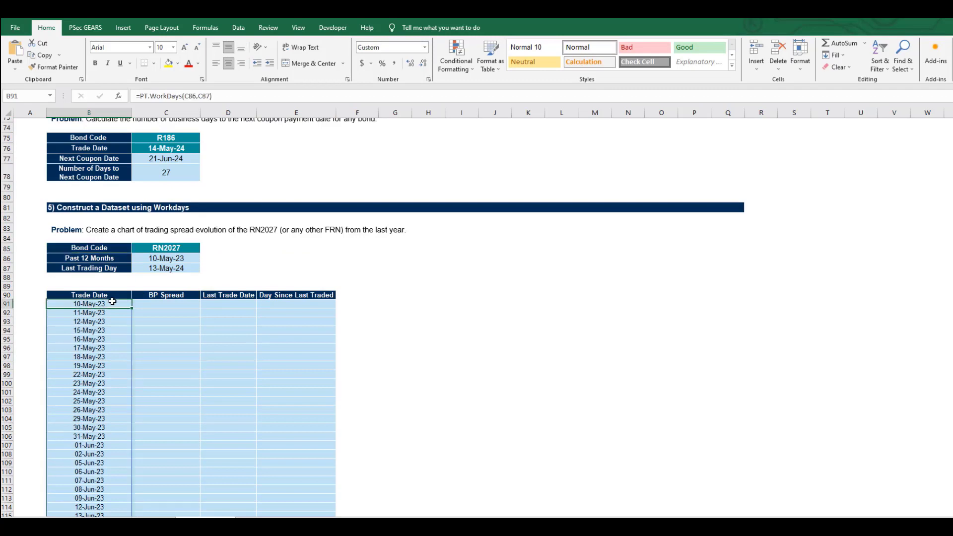
{"action": "left_click", "coordinate": [154, 304]}
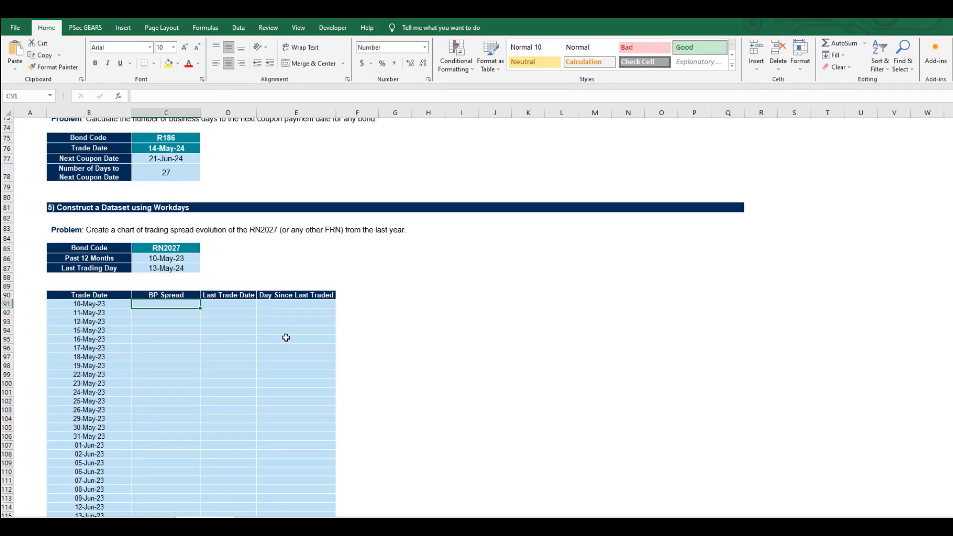
- Retrieve the first BP Spread in C91 with =PF.MTM($C$85, C$90,$B91), using mixed references so the formula can be copied
{"action": "type", "text": "="}
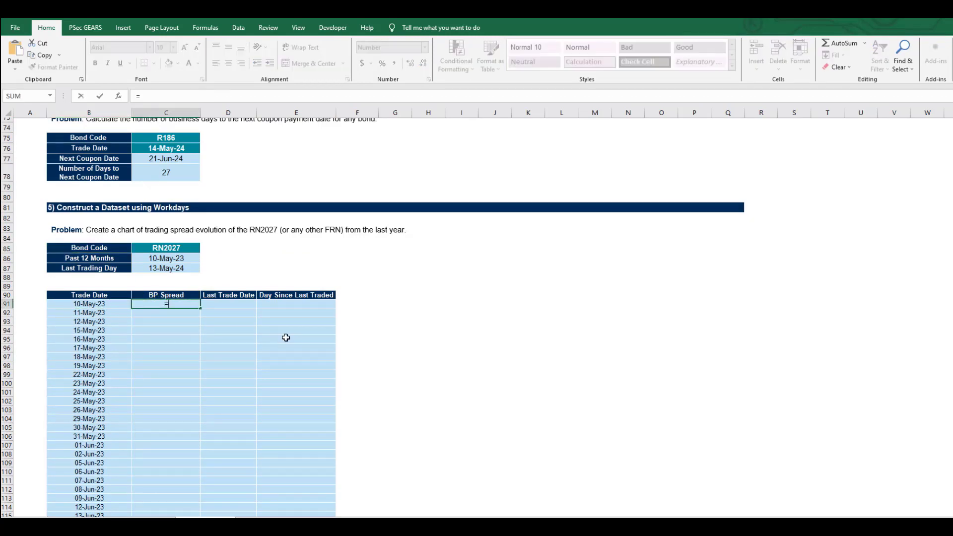
{"action": "type", "text": "PF"}
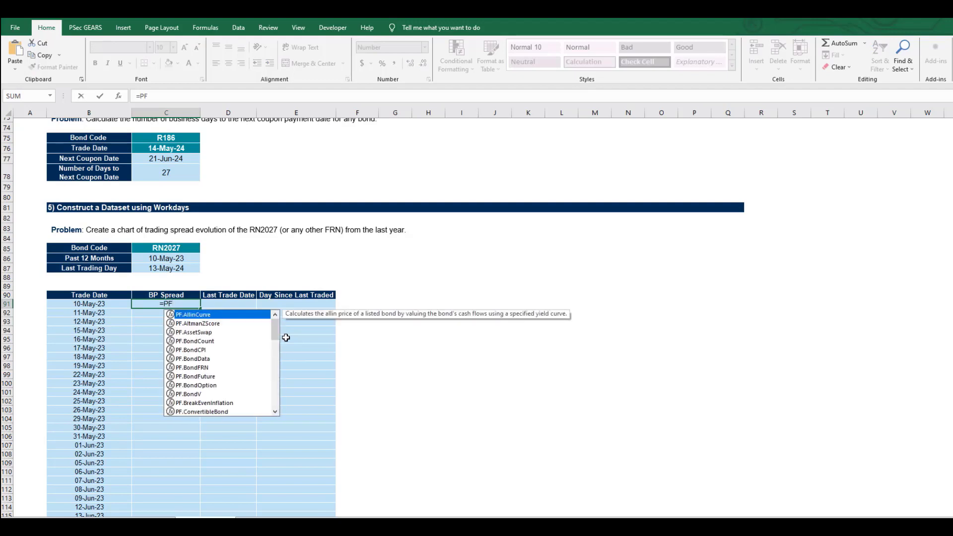
{"action": "type", "text": ".MTM("}
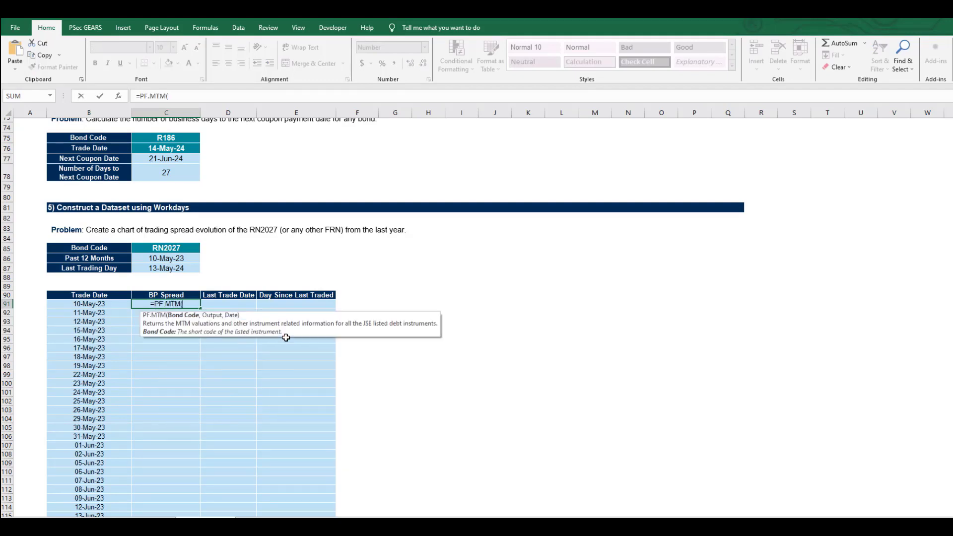
{"action": "key", "text": "Up"}
{"action": "key", "text": "Up"}
{"action": "key", "text": "Up"}
{"action": "key", "text": "Up"}
{"action": "key", "text": "Up"}
{"action": "key", "text": "Up"}
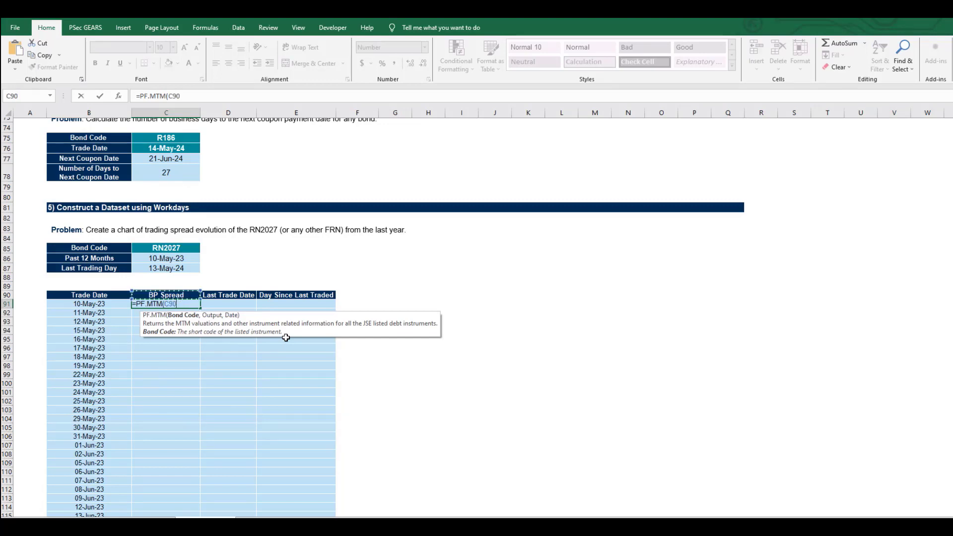
{"action": "key", "text": "F4"}
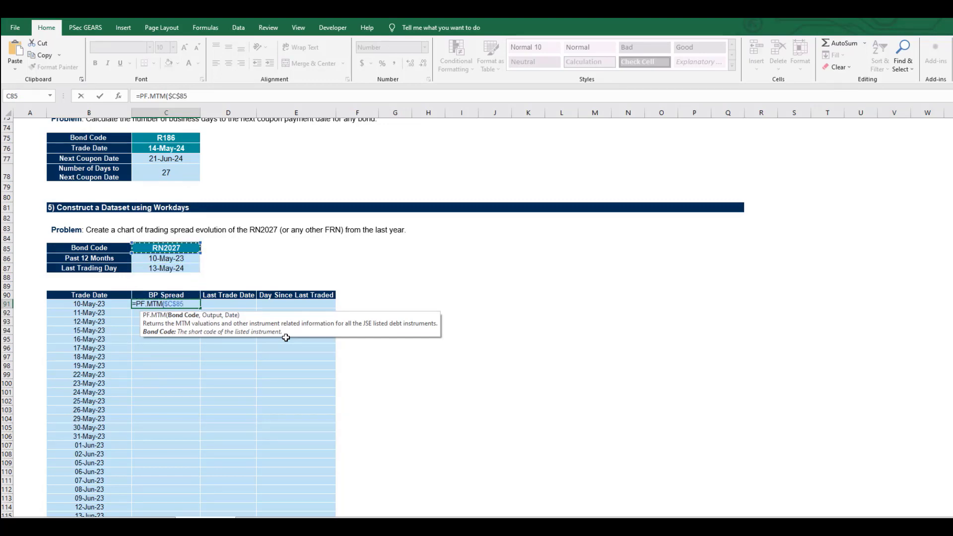
{"action": "type", "text": ","}
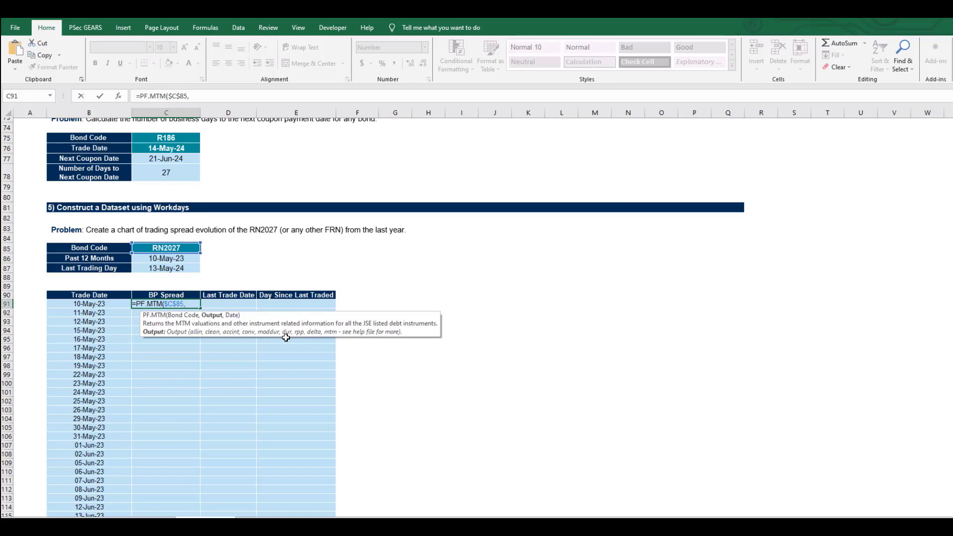
{"action": "key", "text": "Up"}
{"action": "key", "text": "F4"}
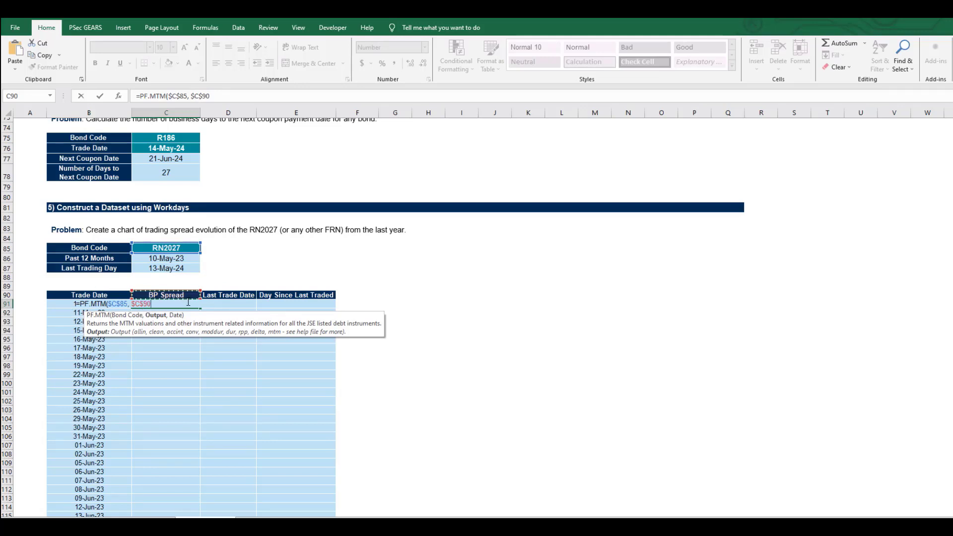
{"action": "key", "text": "F4"}
{"action": "type", "text": ","}
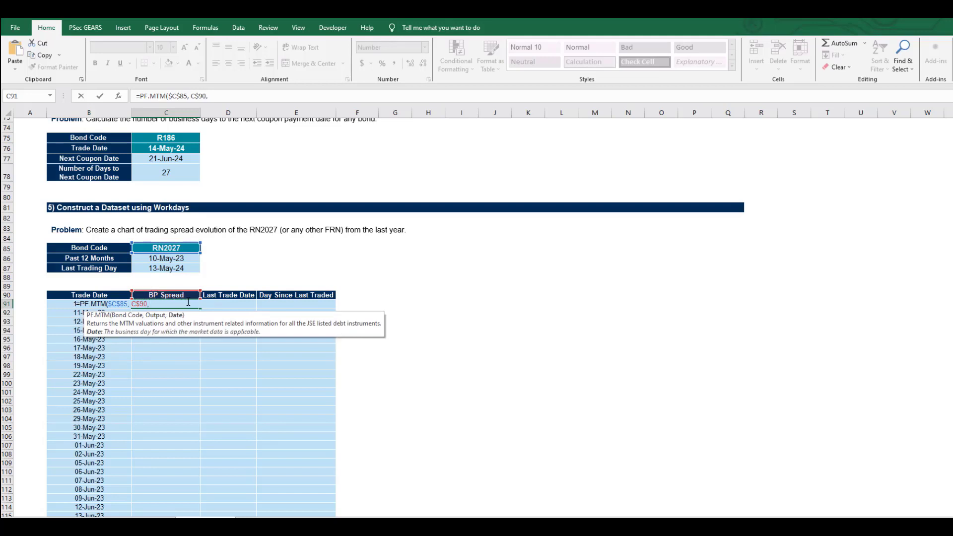
{"action": "key", "text": "Left"}
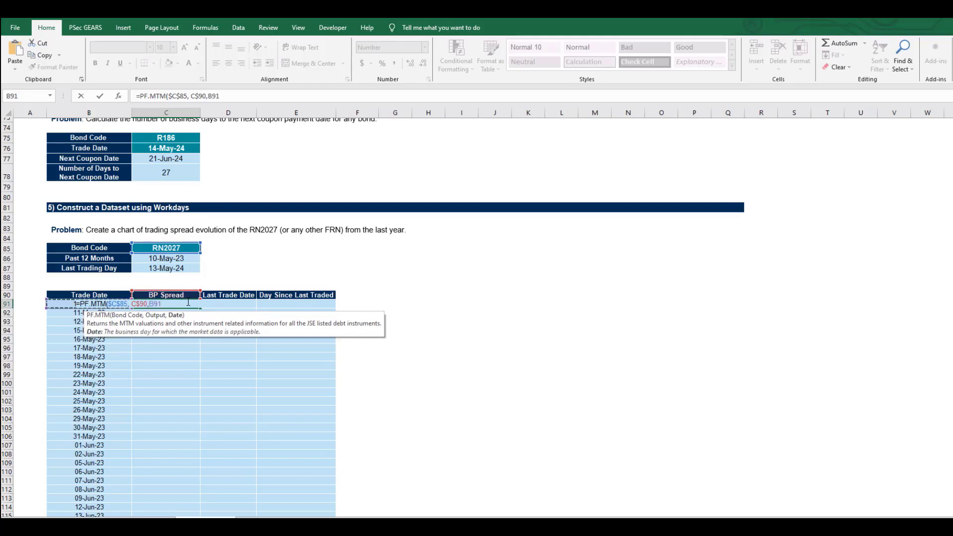
{"action": "key", "text": "F4"}
{"action": "key", "text": "F4"}
{"action": "key", "text": "F4"}
{"action": "type", "text": ")"}
{"action": "key", "text": "Return"}
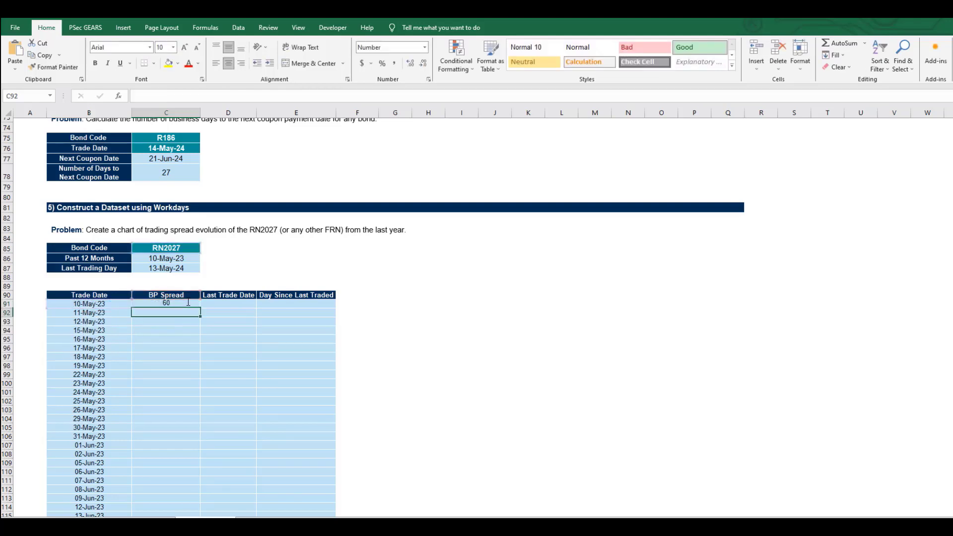
- Copy the C91 formula across to the Last Trade Date cell D91 and format D91 as a date
{"action": "left_click", "coordinate": [179, 304]}
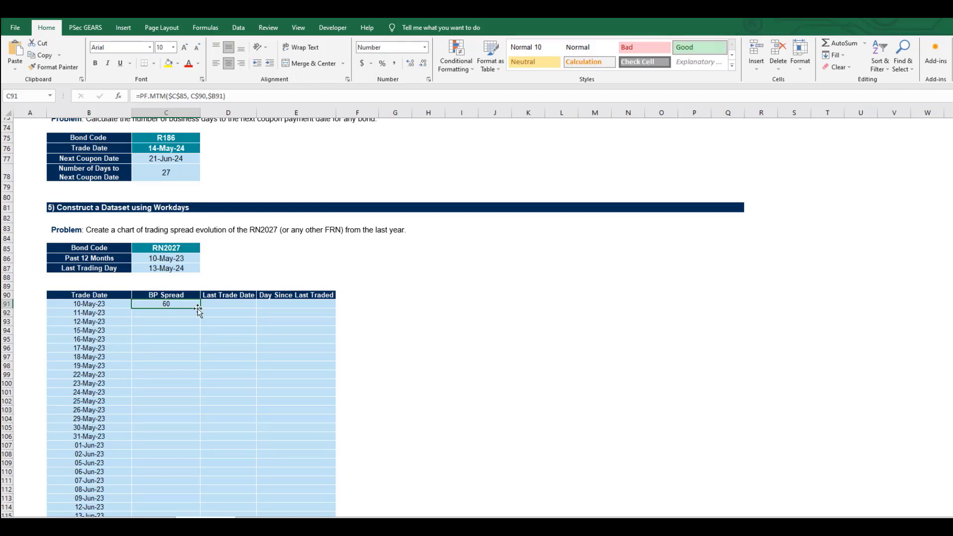
{"action": "left_click_drag", "start_coordinate": [200, 309], "coordinate": [250, 307]}
{"action": "left_click", "coordinate": [226, 304]}
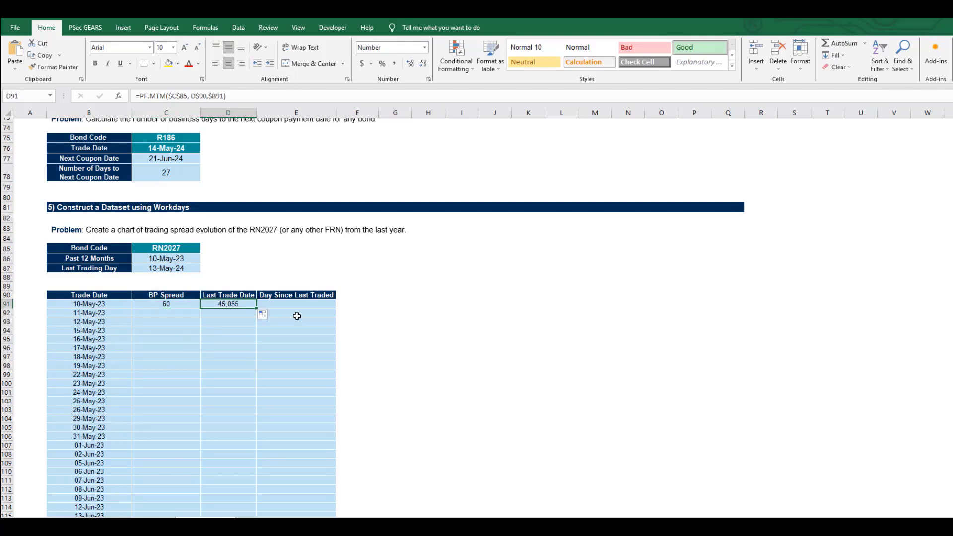
{"action": "key", "text": "ctrl+shift+3"}
- Fill the BP Spread formula from C91 down alongside all trade dates and check the column through to its end
{"action": "left_click", "coordinate": [174, 305]}
{"action": "double_click", "coordinate": [201, 308]}
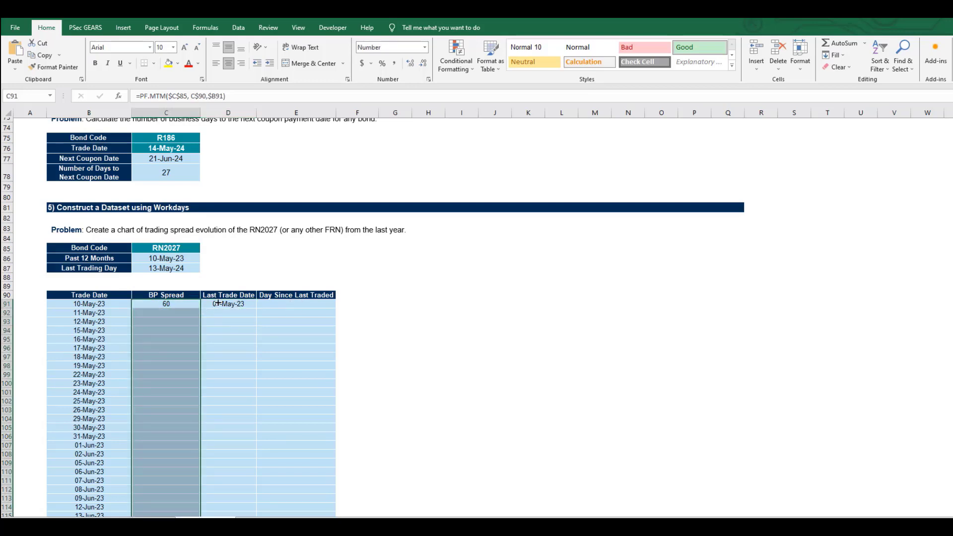
{"action": "scroll", "coordinate": [217, 303], "scroll_direction": "down", "scroll_amount": 2}
{"action": "left_click", "coordinate": [154, 314]}
{"action": "key", "text": "ctrl+Down"}
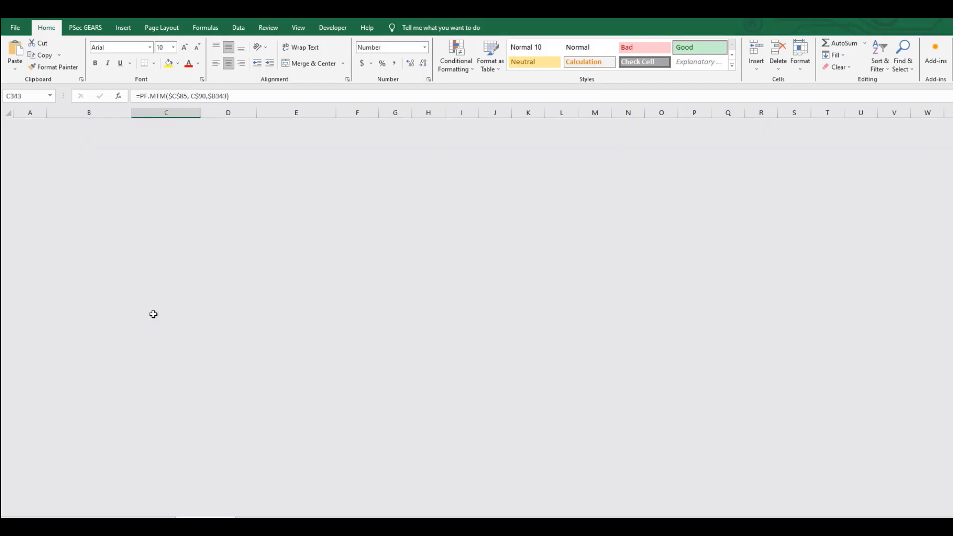
{"action": "key", "text": "ctrl+Up"}
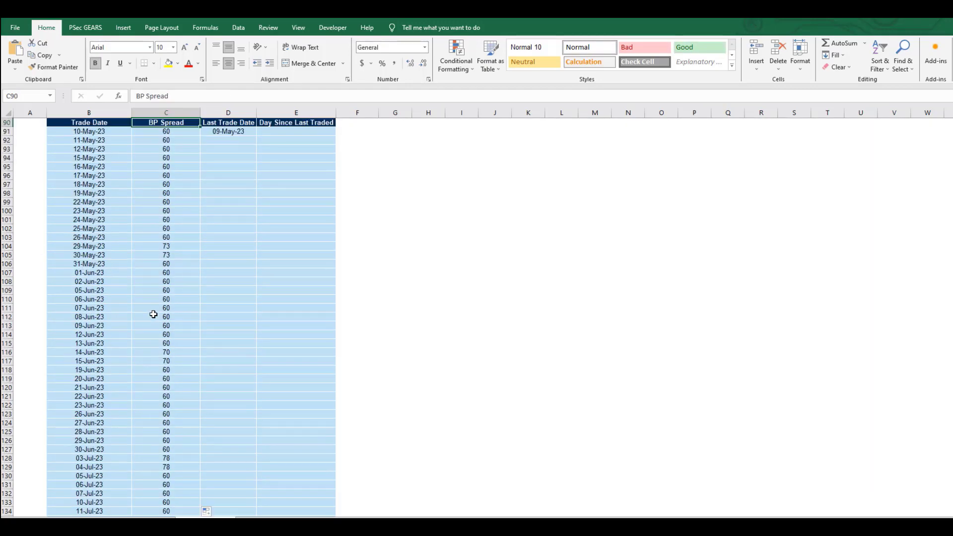
{"action": "scroll", "coordinate": [153, 315], "scroll_direction": "up", "scroll_amount": 4}
- Clear B91:D91 and delete the remaining BP Spread formulas from C92 down to the end of the column
{"action": "left_click", "coordinate": [92, 256]}
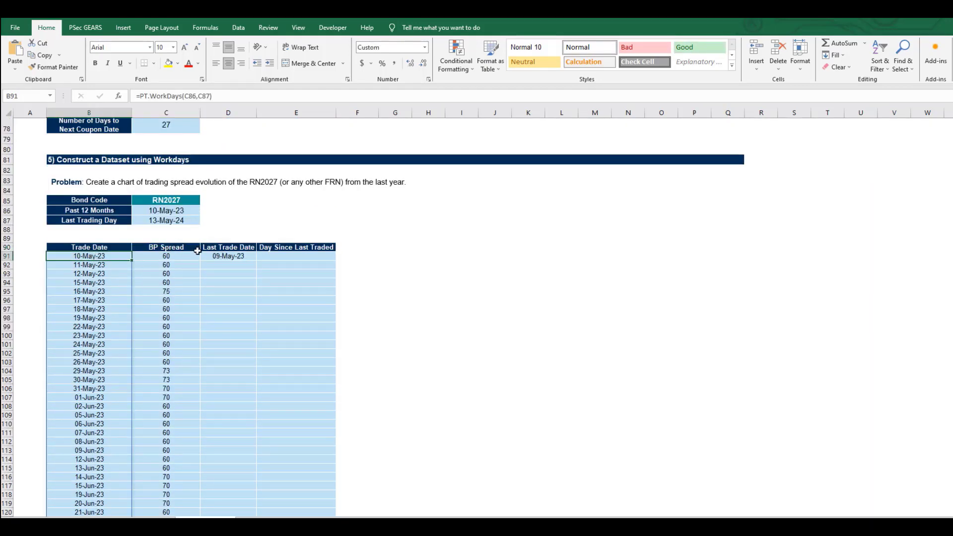
{"action": "left_click_drag", "start_coordinate": [219, 261], "coordinate": [219, 259]}
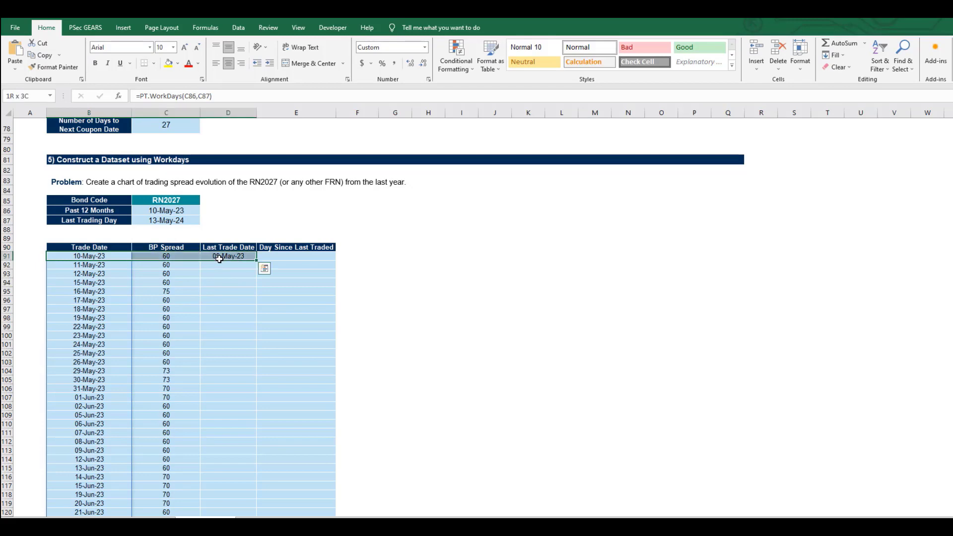
{"action": "key", "text": "Delete"}
{"action": "left_click", "coordinate": [170, 271]}
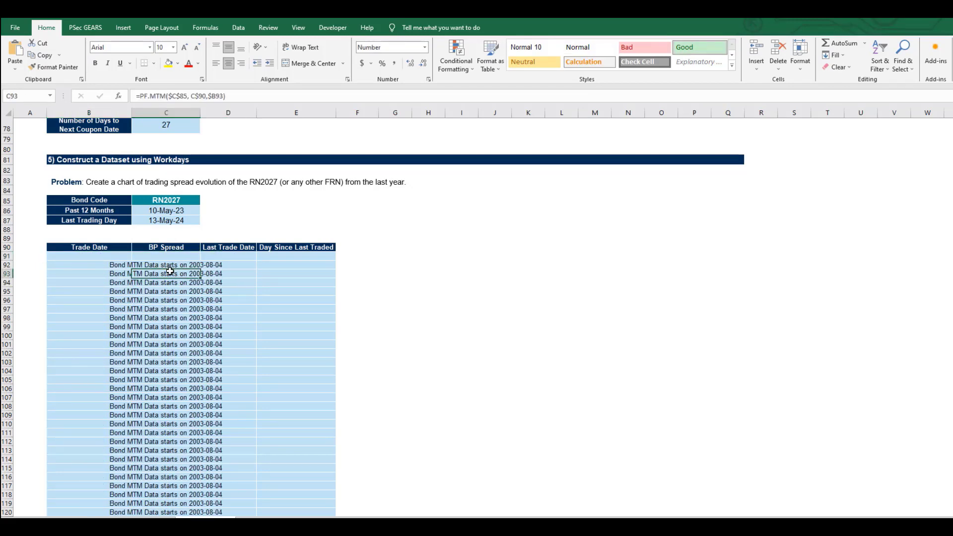
{"action": "key", "text": "Up"}
{"action": "key", "text": "ctrl+shift+Down"}
{"action": "key", "text": "Delete"}
{"action": "key", "text": "ctrl+BackSpace"}
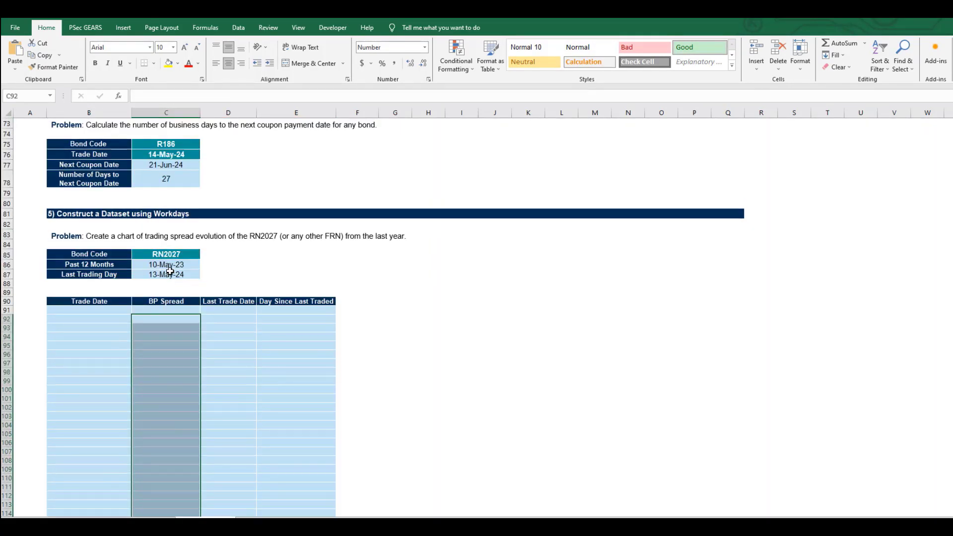
- Generate the trade dates, spreads and last trade dates from B91 with =PF.MTM_Range($C$85, $B$90:$D$90,$C$86,$C$87)
{"action": "left_click", "coordinate": [95, 309]}
{"action": "type", "text": "=PF.MTM"}
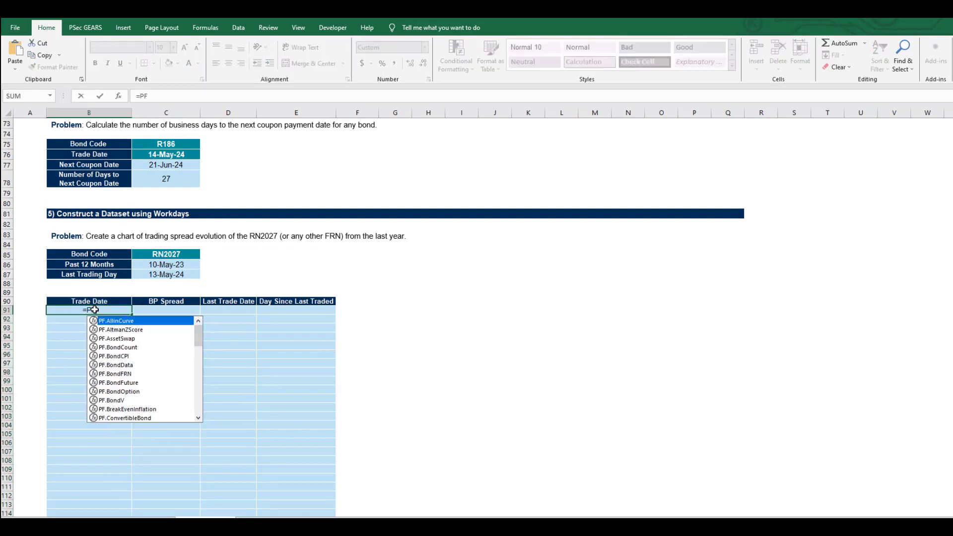
{"action": "key", "text": "Down"}
{"action": "key", "text": "Down"}
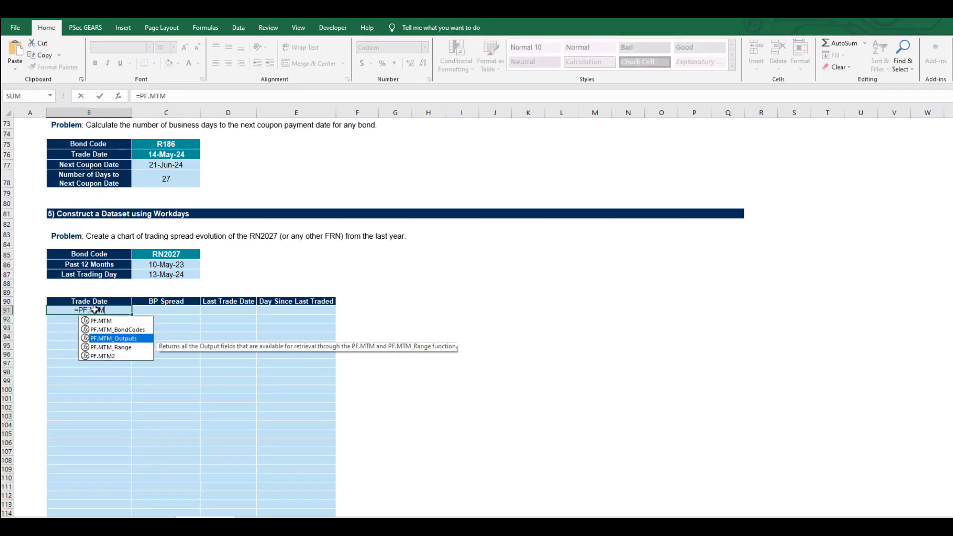
{"action": "key", "text": "Down"}
{"action": "key", "text": "Tab"}
{"action": "key", "text": "Up"}
{"action": "key", "text": "Up"}
{"action": "key", "text": "Up"}
{"action": "key", "text": "Up"}
{"action": "key", "text": "Up"}
{"action": "key", "text": "Up"}
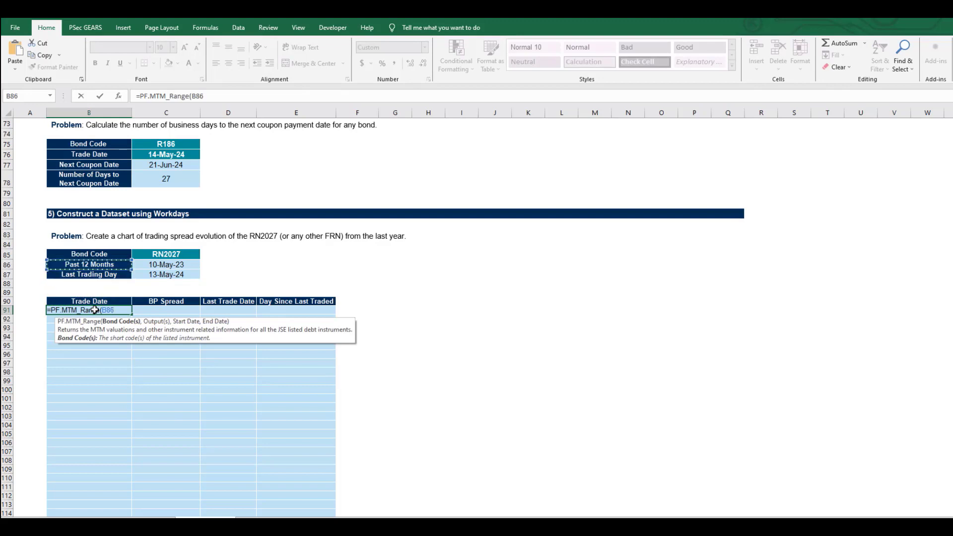
{"action": "key", "text": "Right"}
{"action": "key", "text": "F4"}
{"action": "type", "text": ","}
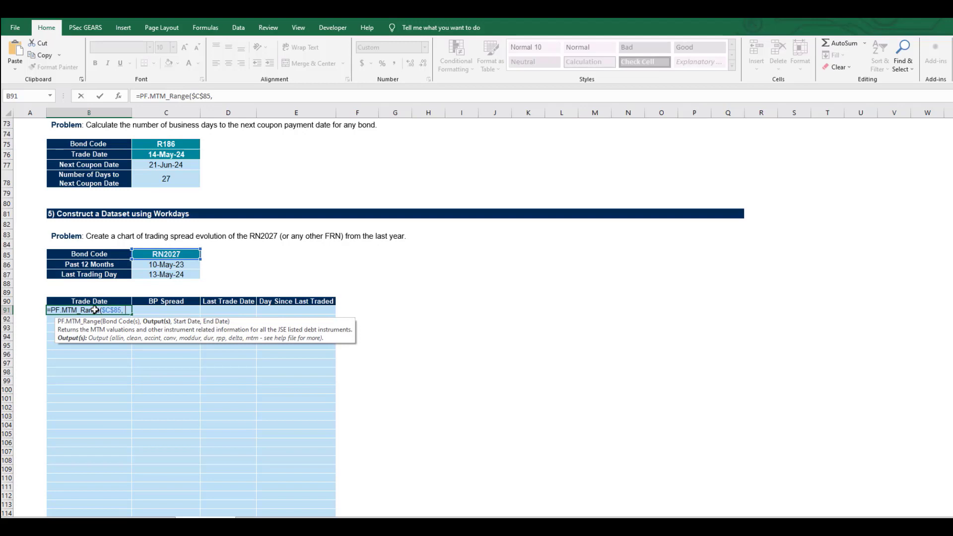
{"action": "left_click_drag", "start_coordinate": [167, 300], "coordinate": [219, 301]}
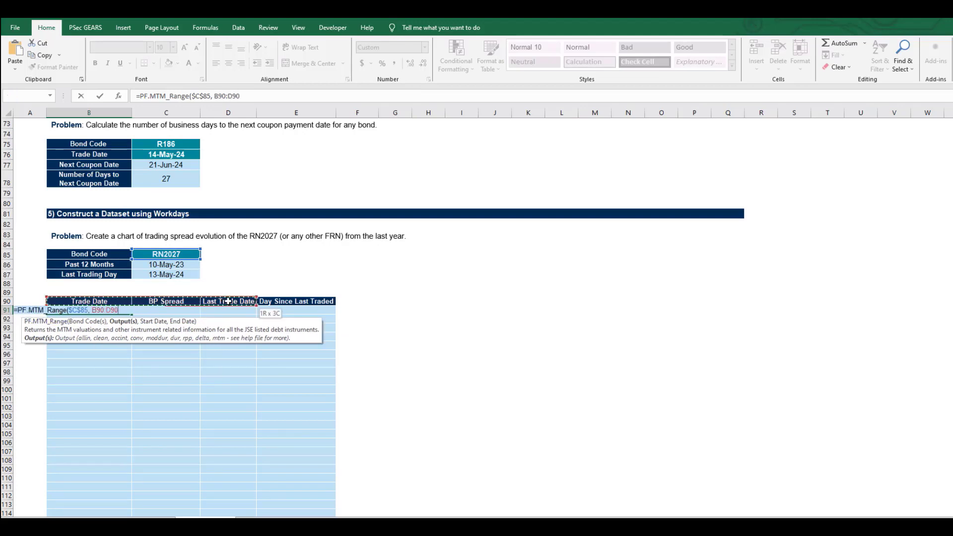
{"action": "key", "text": "F4"}
{"action": "type", "text": ","}
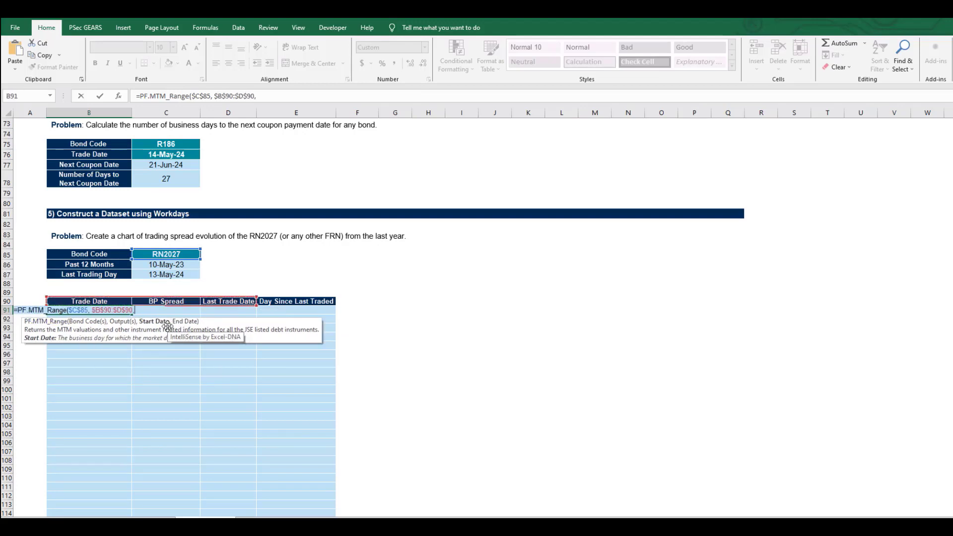
{"action": "left_click", "coordinate": [159, 265]}
{"action": "key", "text": "F4"}
{"action": "type", "text": ","}
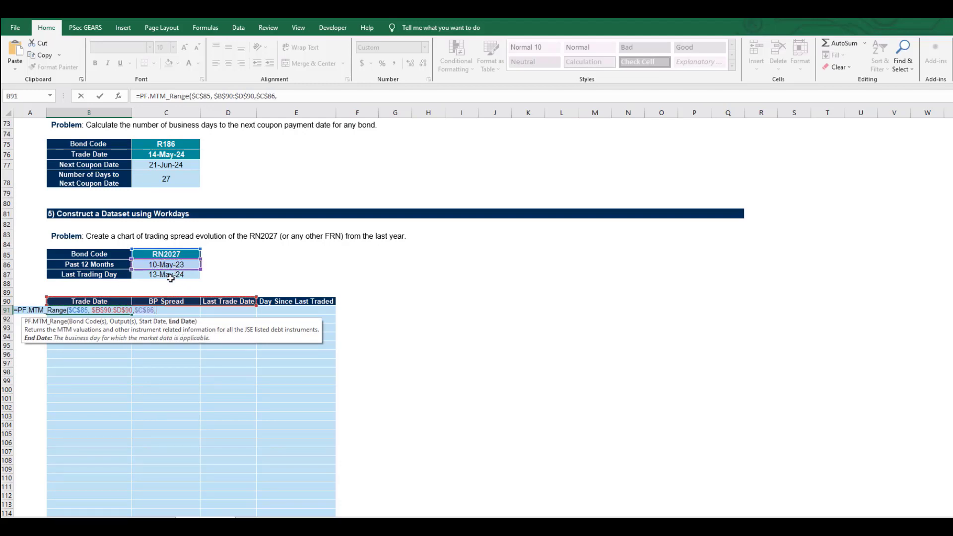
{"action": "left_click", "coordinate": [170, 276]}
{"action": "key", "text": "F4"}
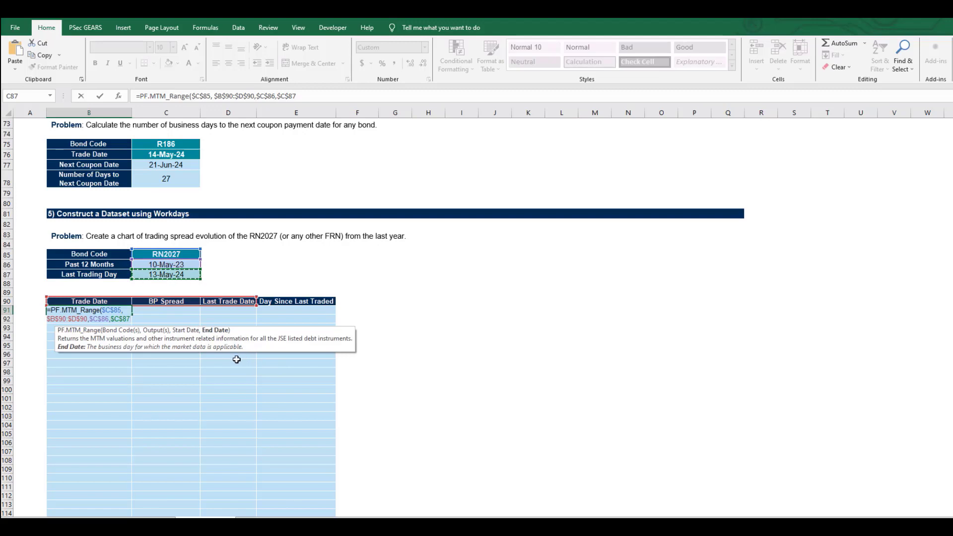
{"action": "key", "text": "Return"}
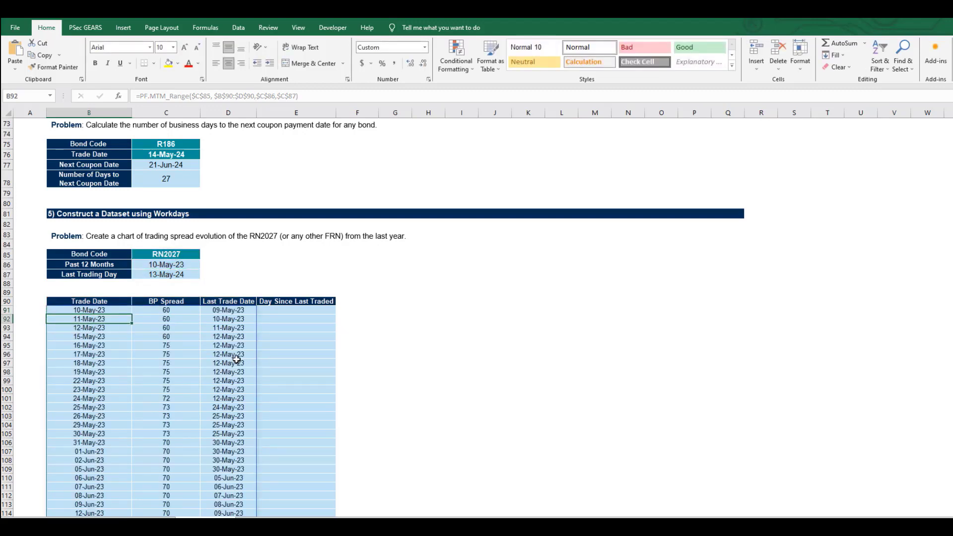
- Calculate Day Since Last Traded in E91 with =PT.NrWorkDays(D91,B91) and fill it down the whole dataset
{"action": "left_click", "coordinate": [280, 310]}
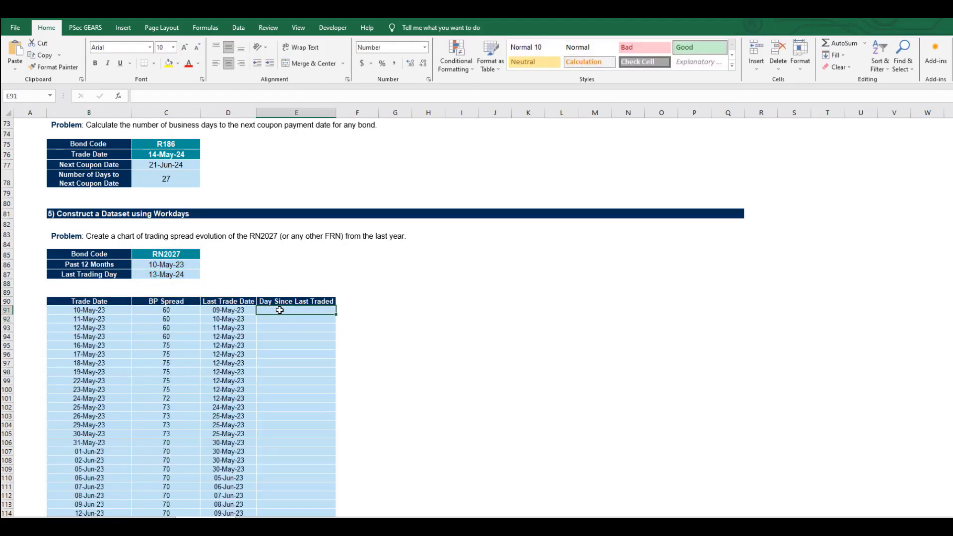
{"action": "type", "text": "="}
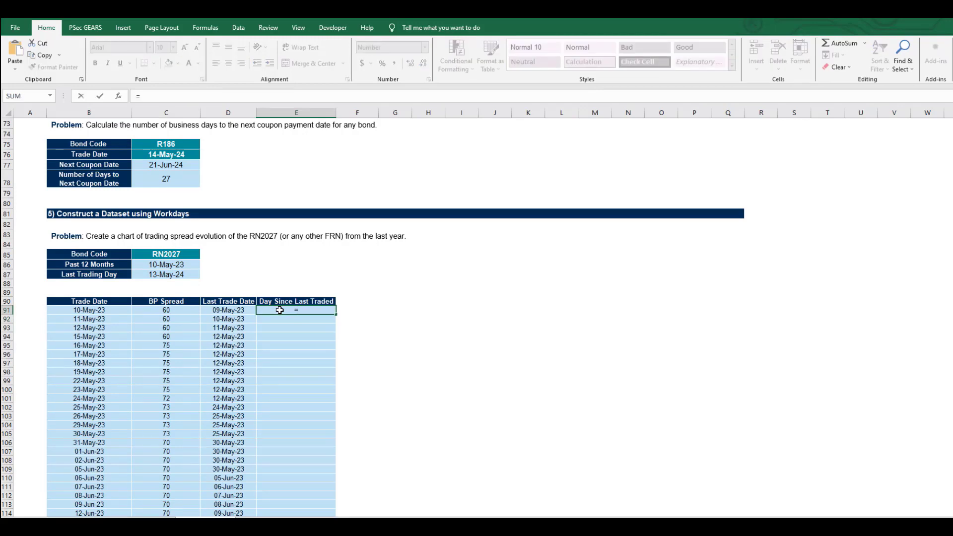
{"action": "type", "text": "PT.N"}
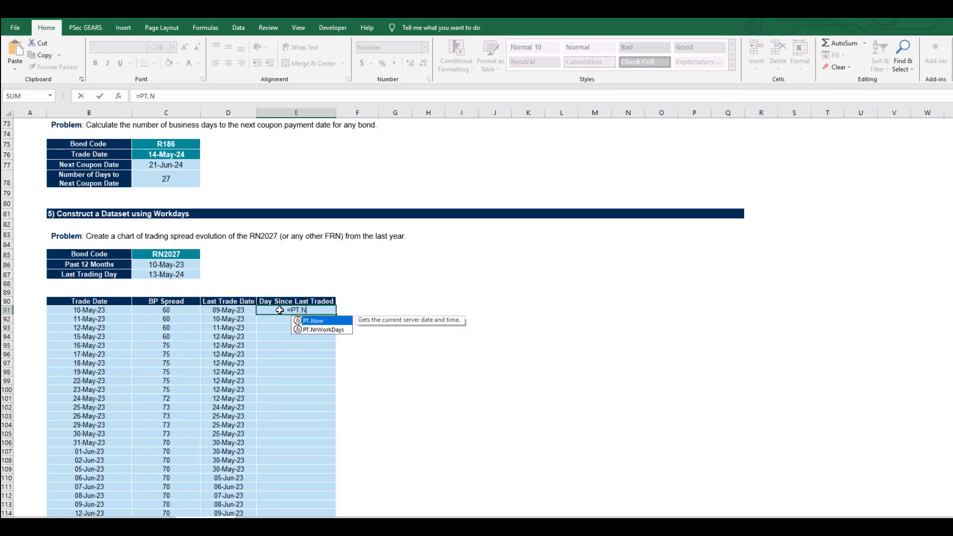
{"action": "key", "text": "Down"}
{"action": "key", "text": "Tab"}
{"action": "key", "text": "Left"}
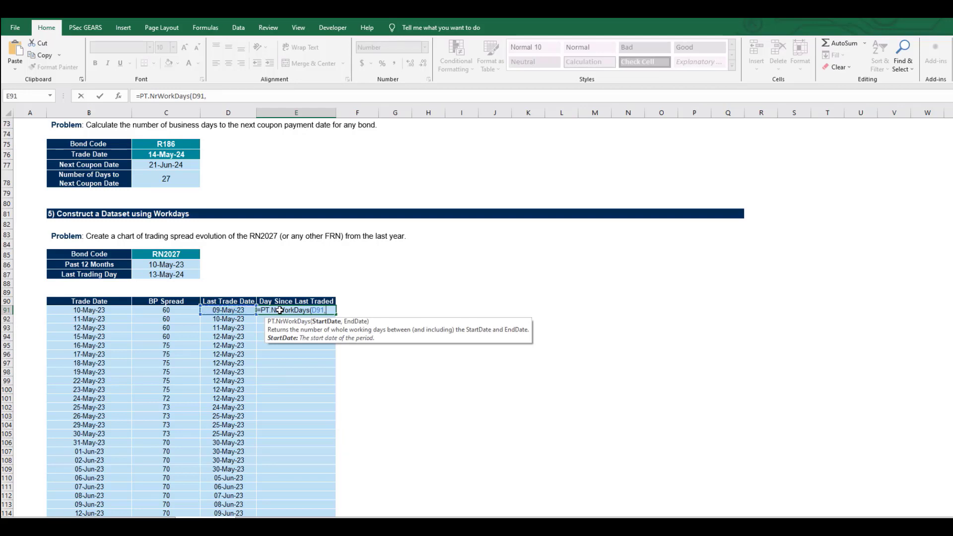
{"action": "type", "text": ","}
{"action": "key", "text": "Left"}
{"action": "key", "text": "Left"}
{"action": "key", "text": "Left"}
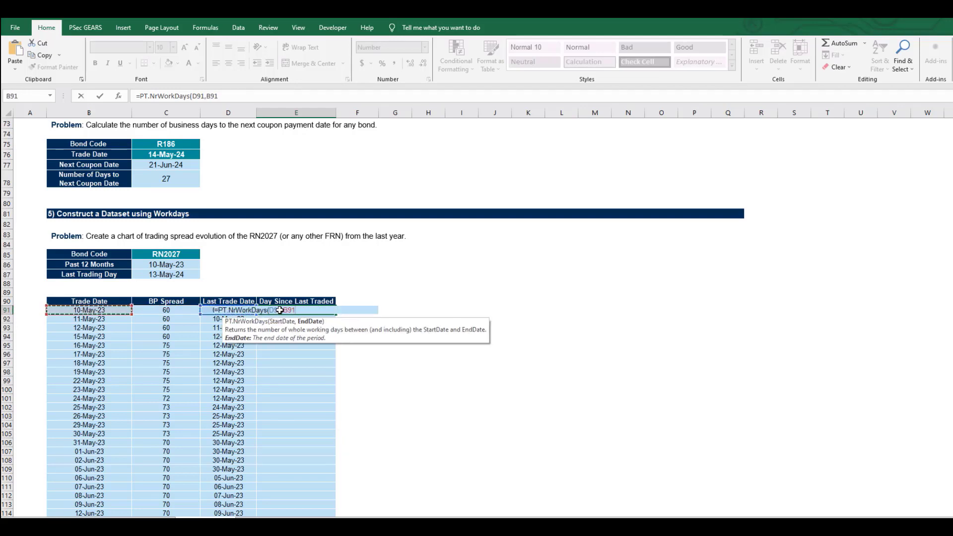
{"action": "type", "text": ")"}
{"action": "key", "text": "ctrl+Return"}
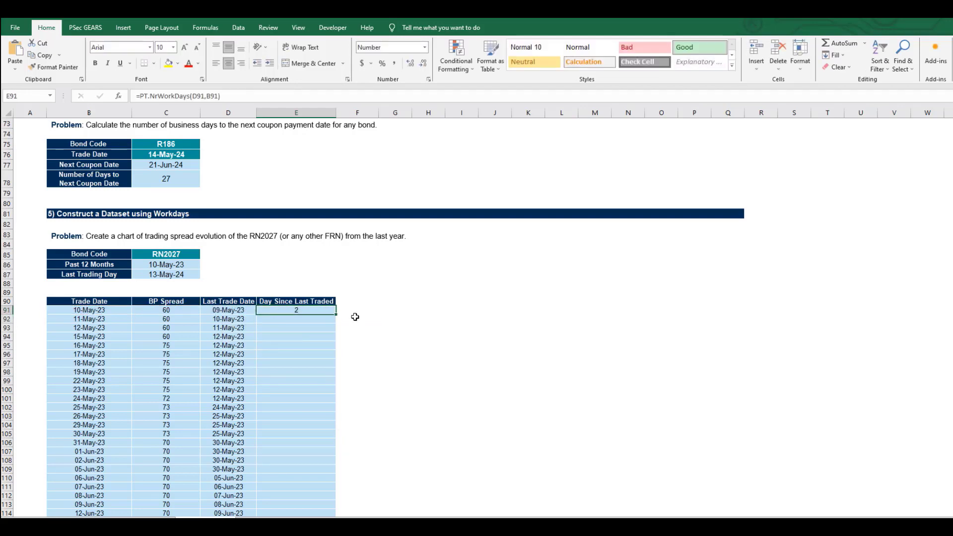
{"action": "double_click", "coordinate": [337, 315]}
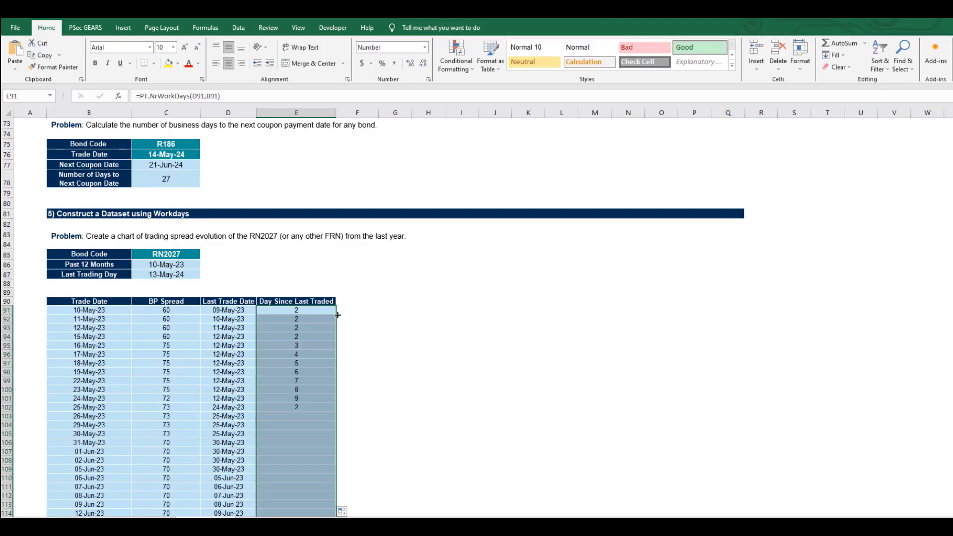
- Insert a default chart from the Trade Date and BP Spread columns, B90:C343 including their headers
{"action": "left_click", "coordinate": [101, 298]}
{"action": "key", "text": "ctrl+shift+Down"}
{"action": "key", "text": "shift+Right"}
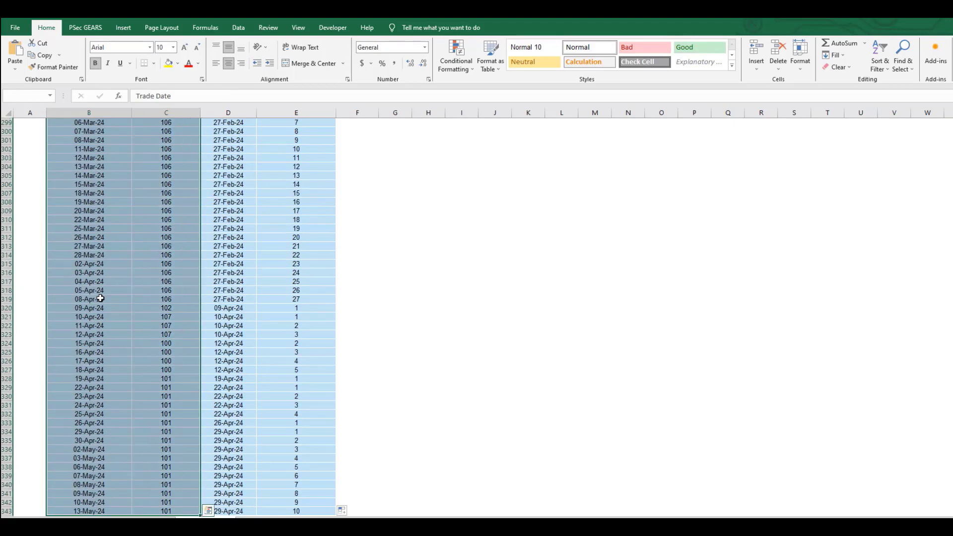
{"action": "key", "text": "alt+F1"}
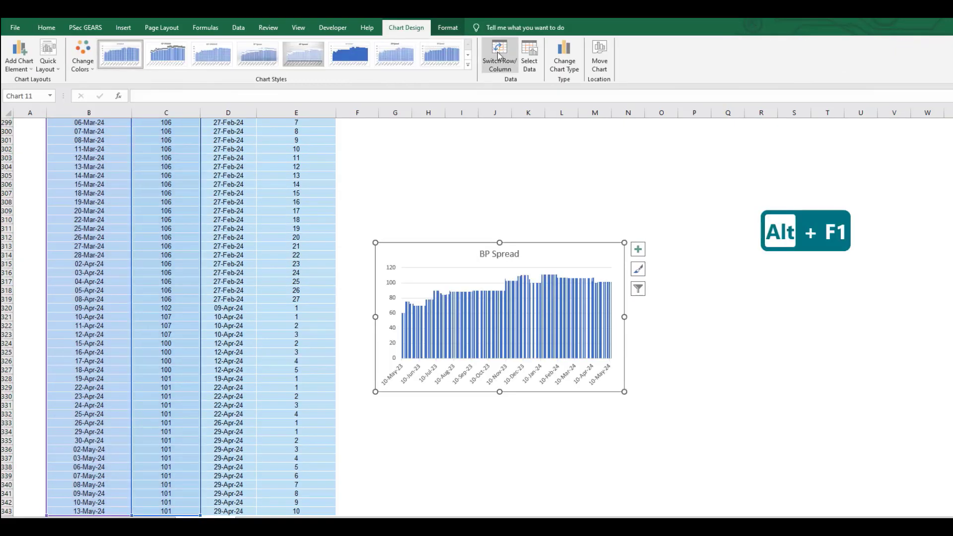
{"action": "left_click", "coordinate": [529, 56]}
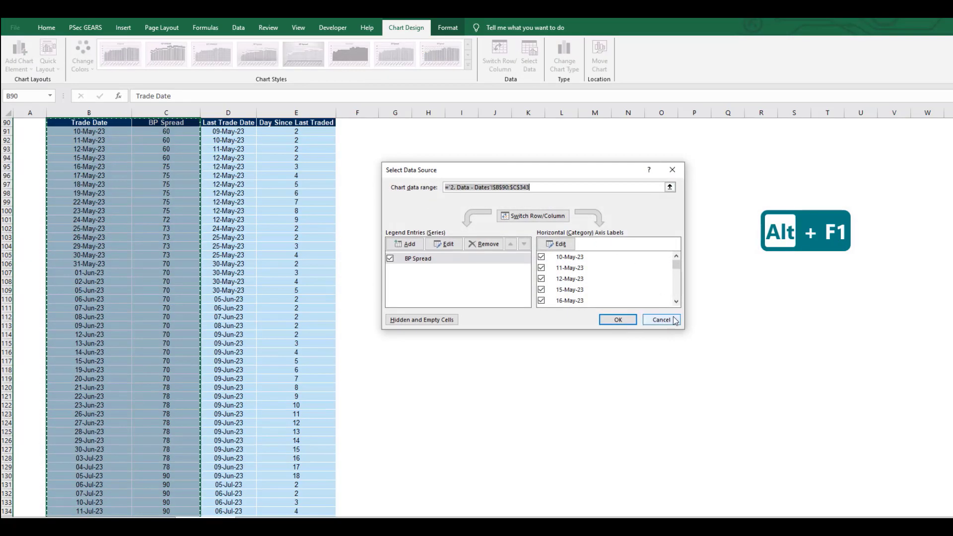
{"action": "left_click", "coordinate": [658, 320]}
{"action": "scroll", "coordinate": [565, 344], "scroll_direction": "down", "scroll_amount": 20}
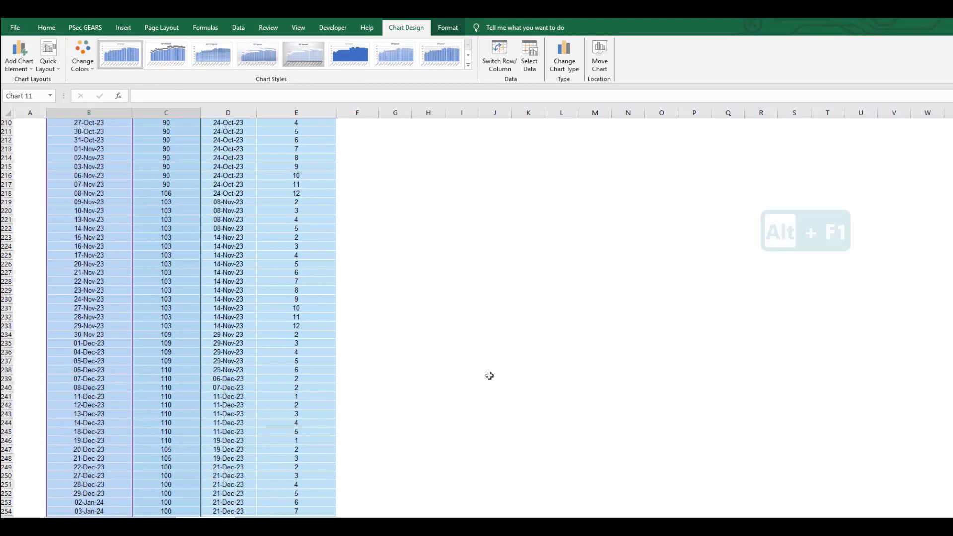
{"action": "scroll", "coordinate": [498, 374], "scroll_direction": "down", "scroll_amount": 18}
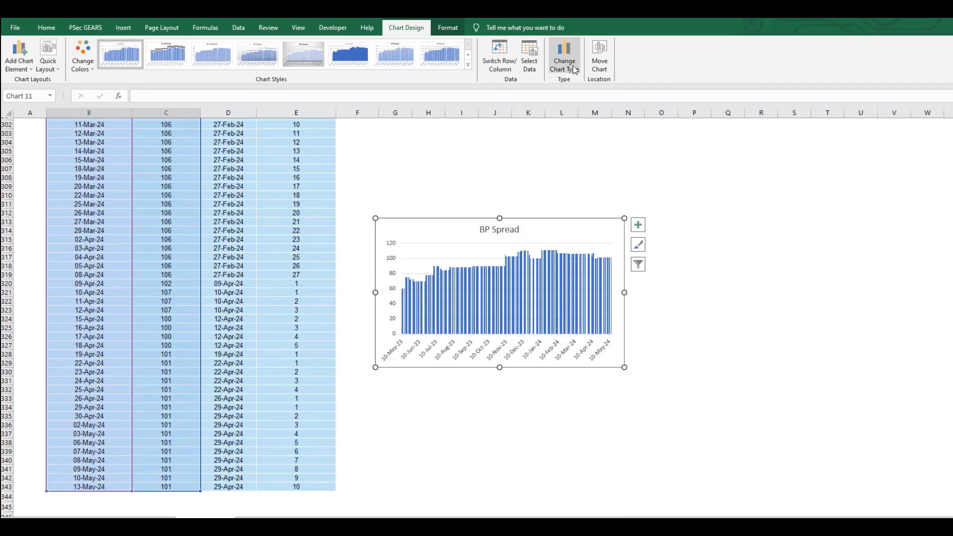
- Change the BP Spread column chart to a basic Line chart and enlarge it up to about column P
{"action": "left_click", "coordinate": [574, 64]}
{"action": "left_click", "coordinate": [387, 199]}
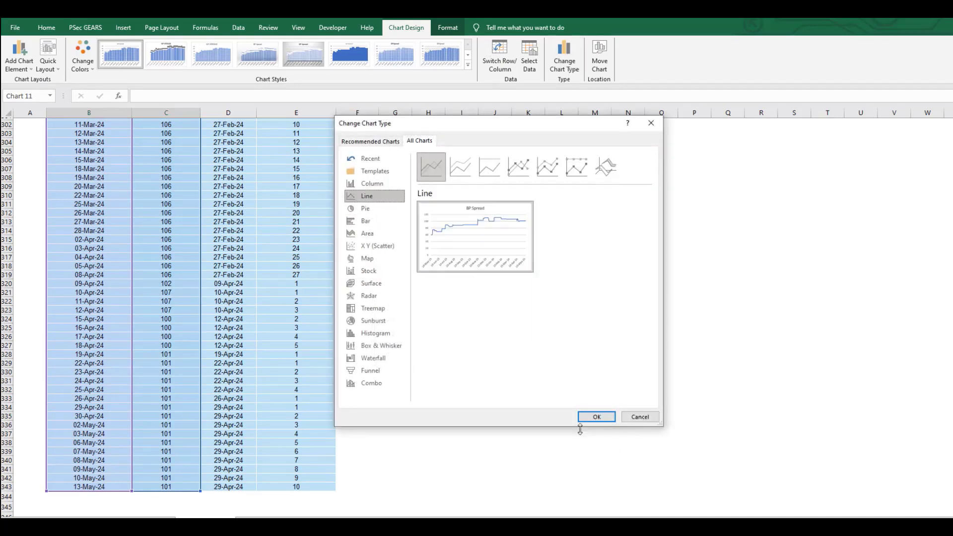
{"action": "left_click", "coordinate": [593, 417]}
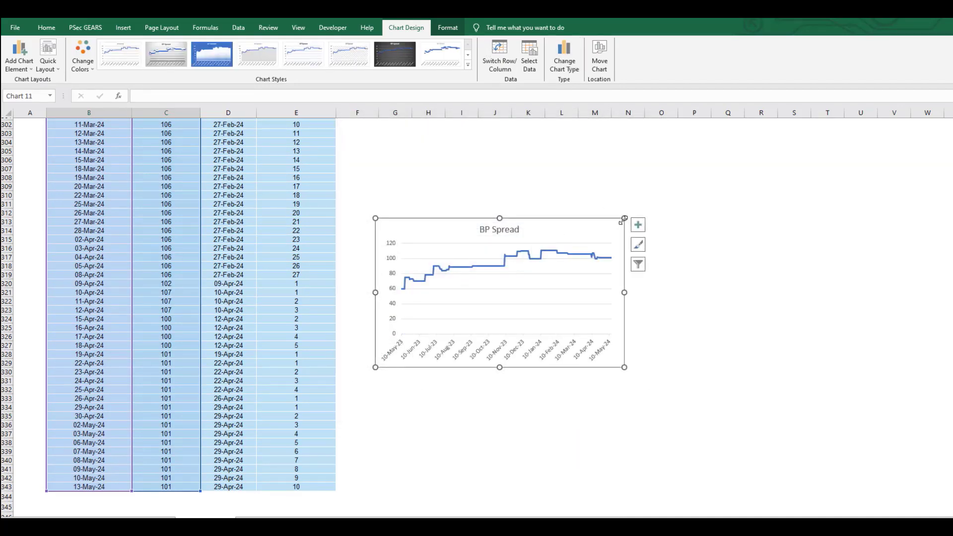
{"action": "left_click_drag", "start_coordinate": [623, 220], "coordinate": [689, 176]}
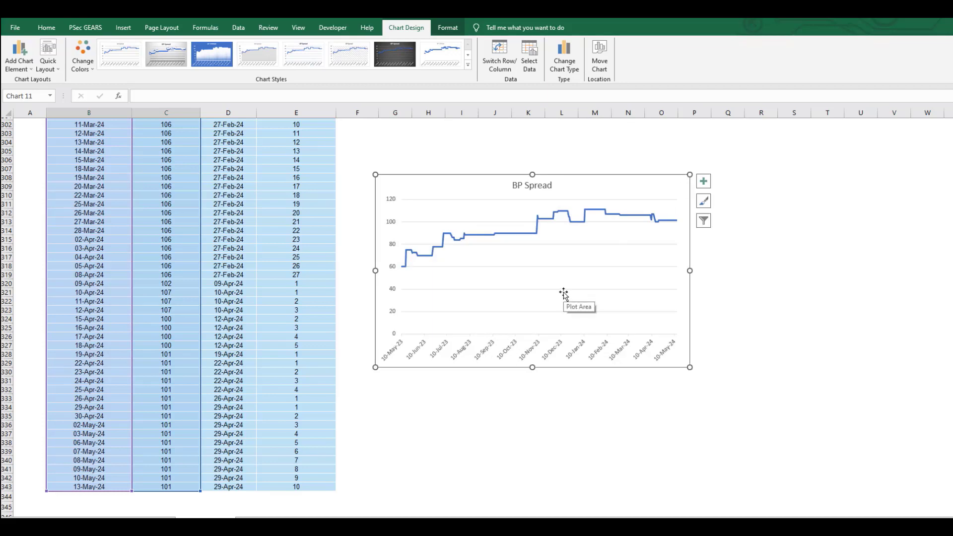